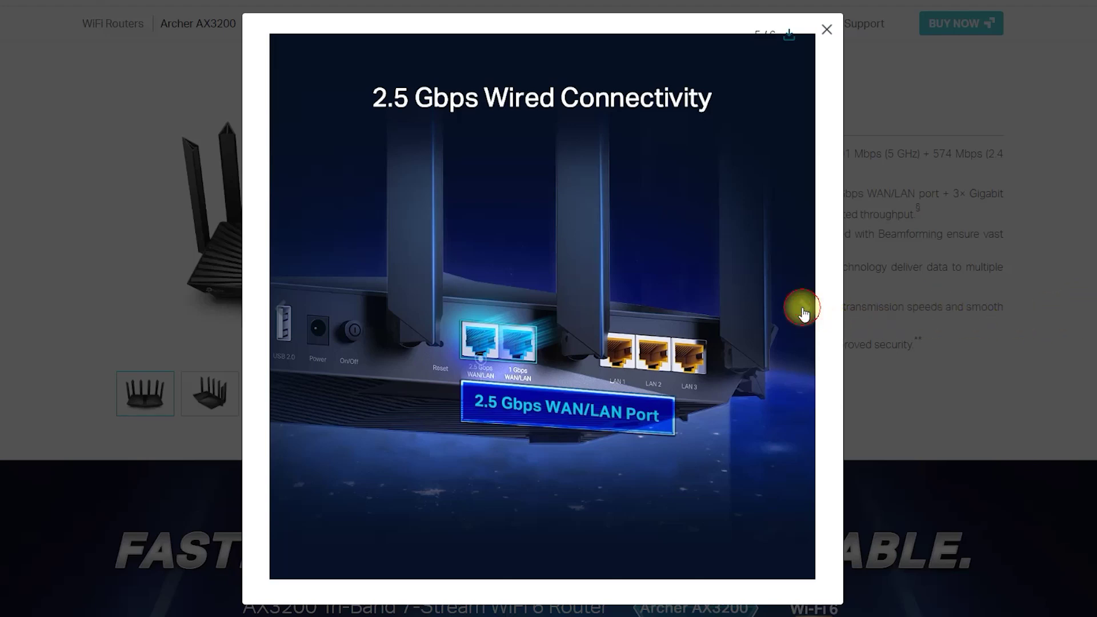
# Step through the AX3200 photos from the retail box to the 2.5 Gbps wired shot, then close the gallery
pyautogui.click(803, 311)
pyautogui.click(803, 311)
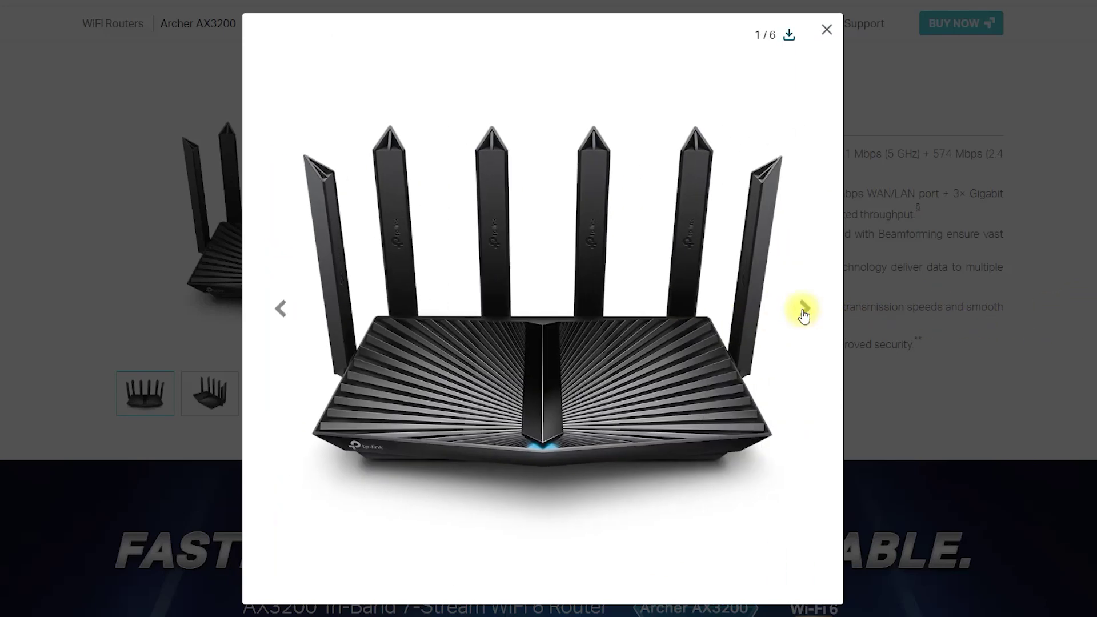
pyautogui.click(802, 312)
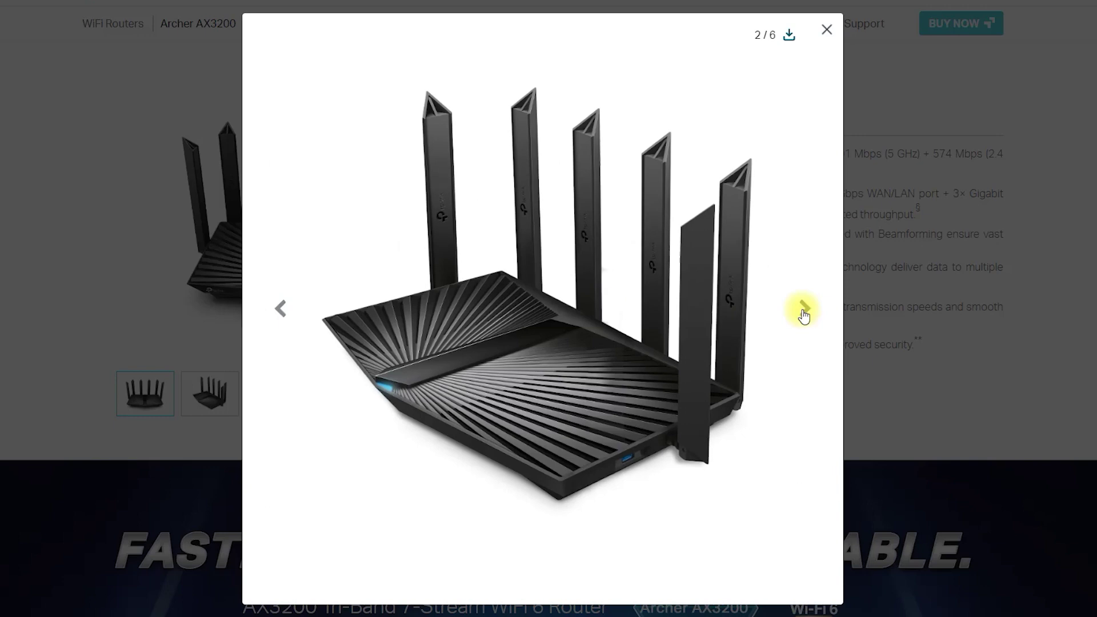
pyautogui.click(803, 311)
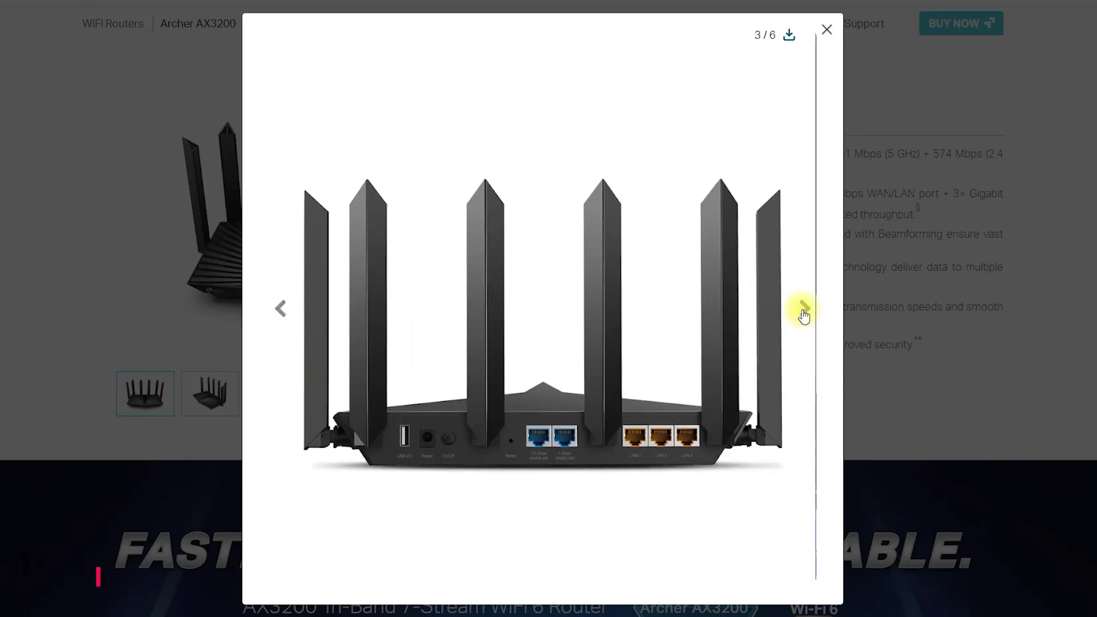
pyautogui.click(803, 311)
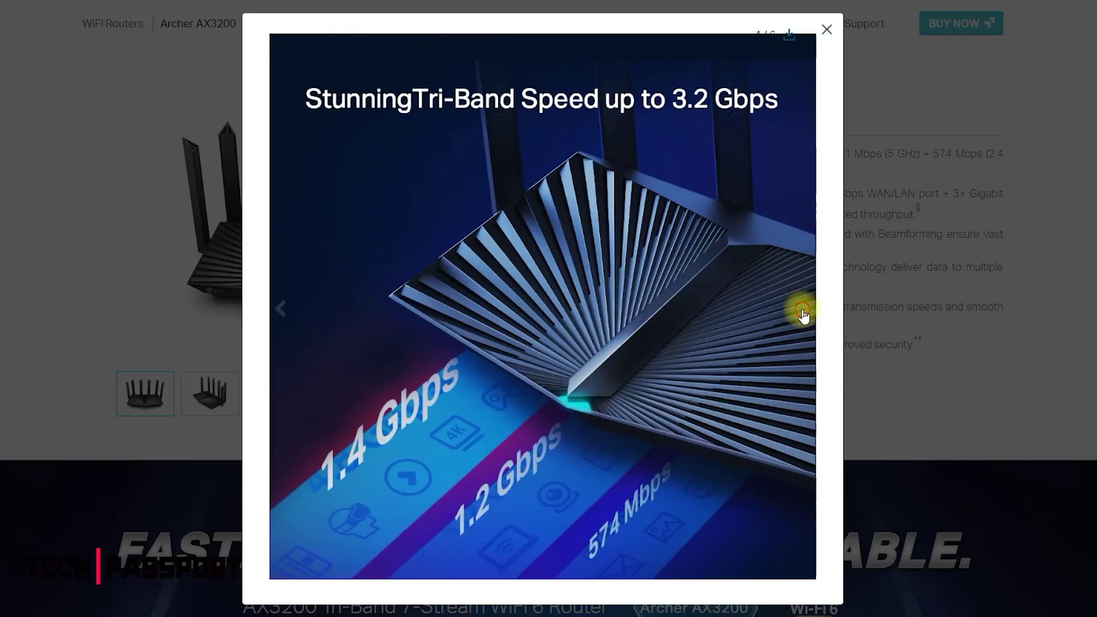
pyautogui.click(803, 312)
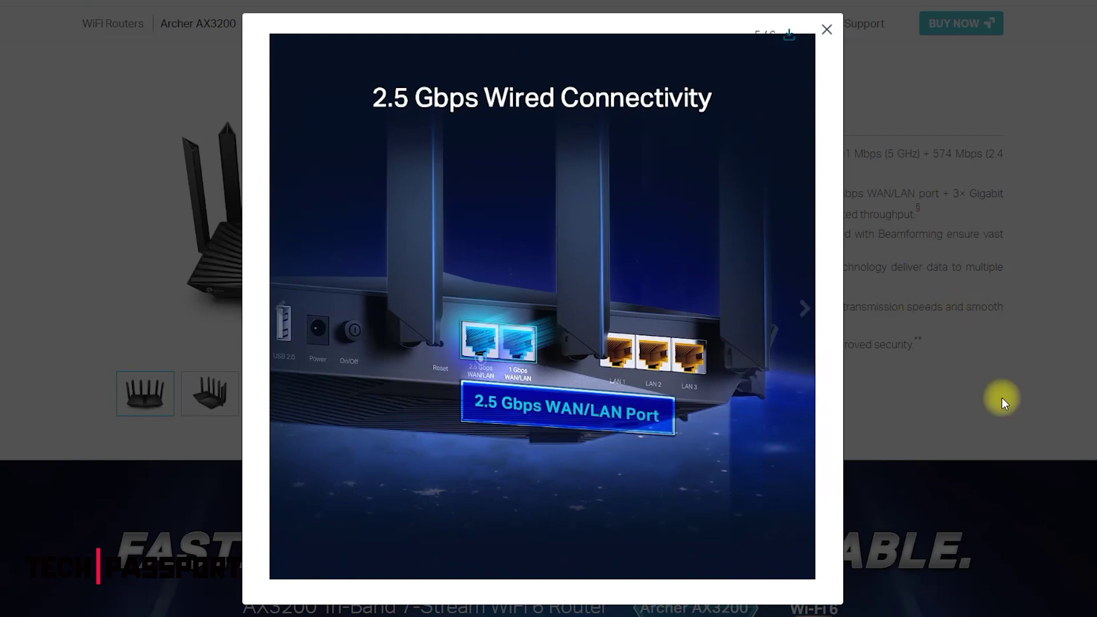
pyautogui.click(827, 29)
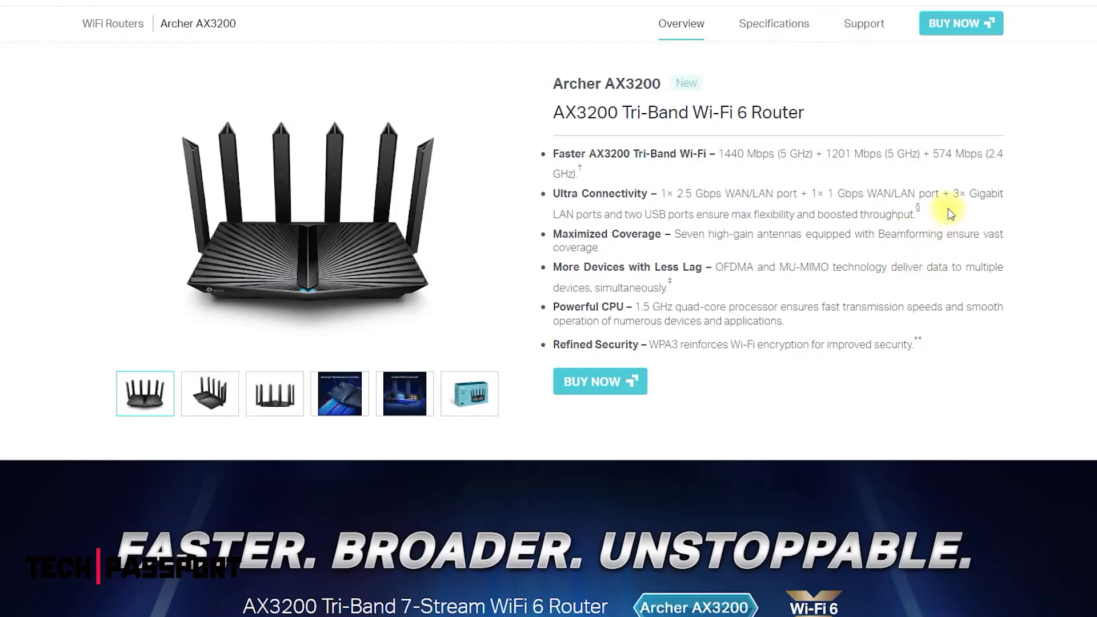
# Briefly highlight 'Tri-Band Wi-Fi 6 Router' in the heading, then scroll down to the 'Go Faster— Wired or Wireless' section
pyautogui.moveTo(820, 112); pyautogui.dragTo(557, 117)
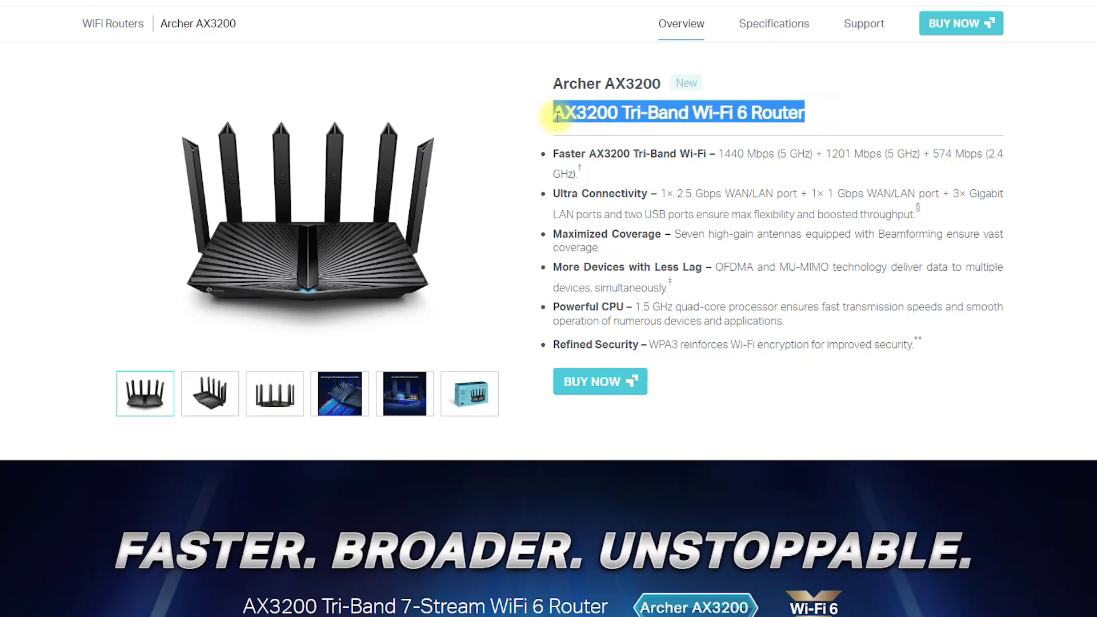
pyautogui.click(857, 115)
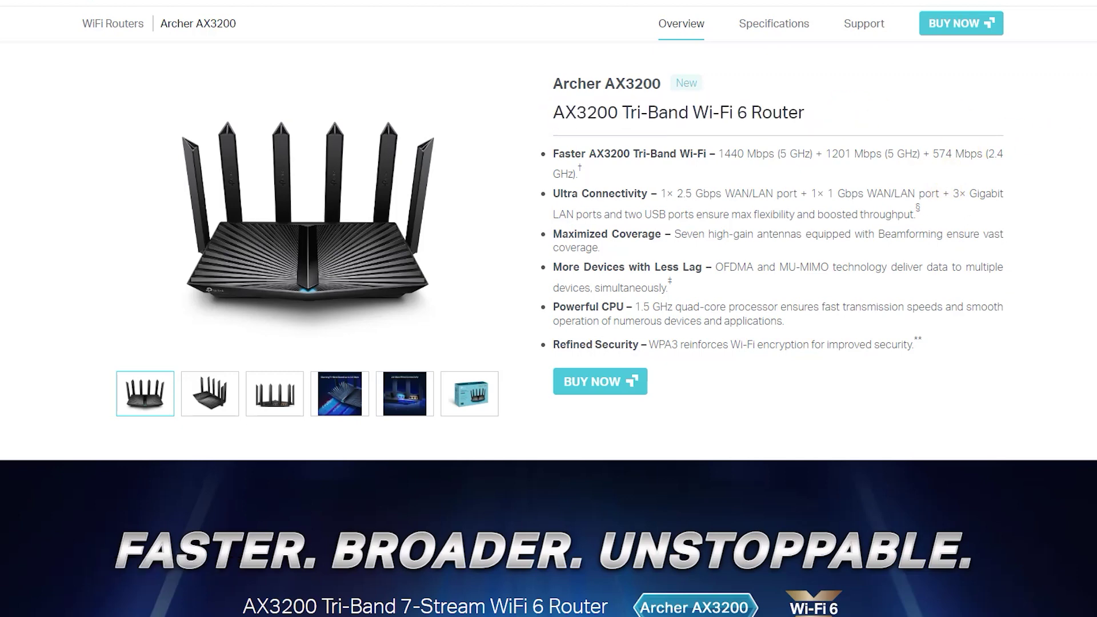
pyautogui.scroll(-8, 548, 320)
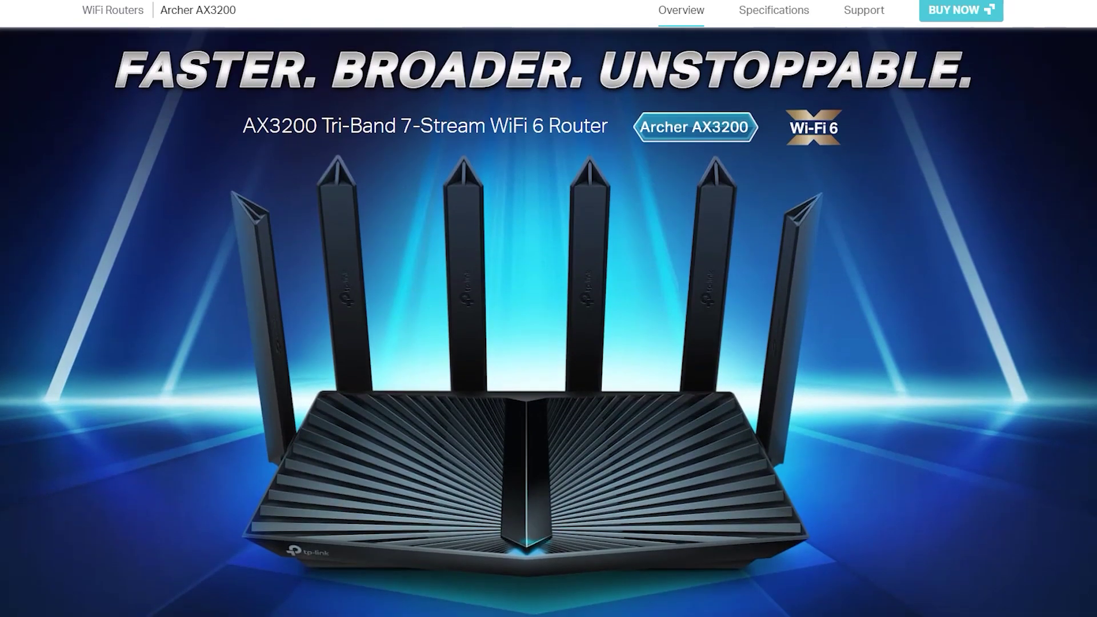
pyautogui.scroll(-10, 549, 320)
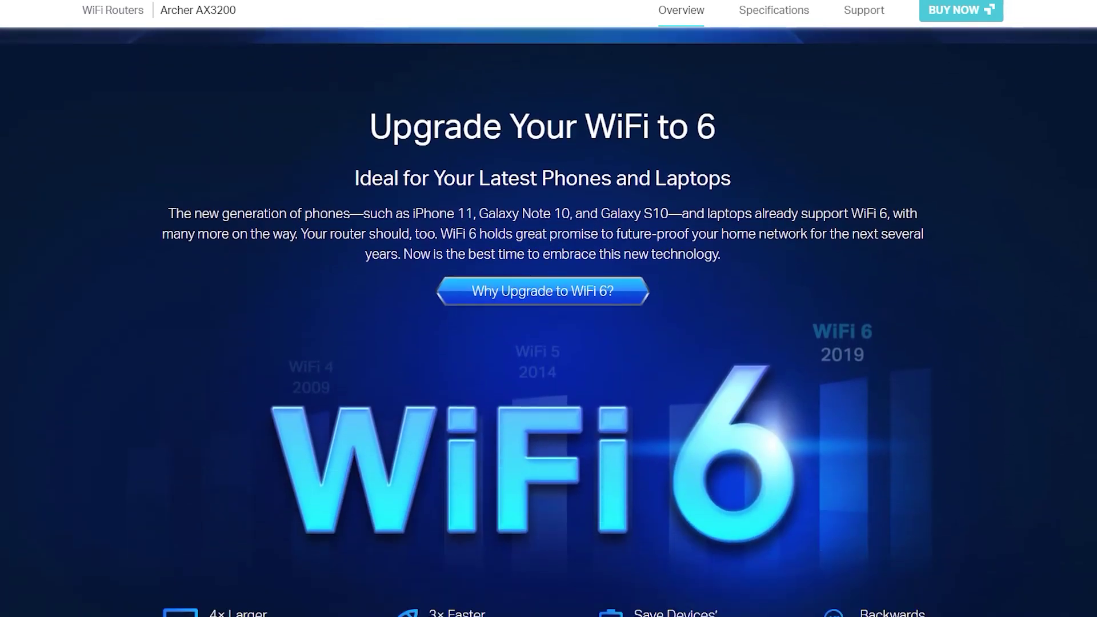
pyautogui.scroll(-1, 548, 319)
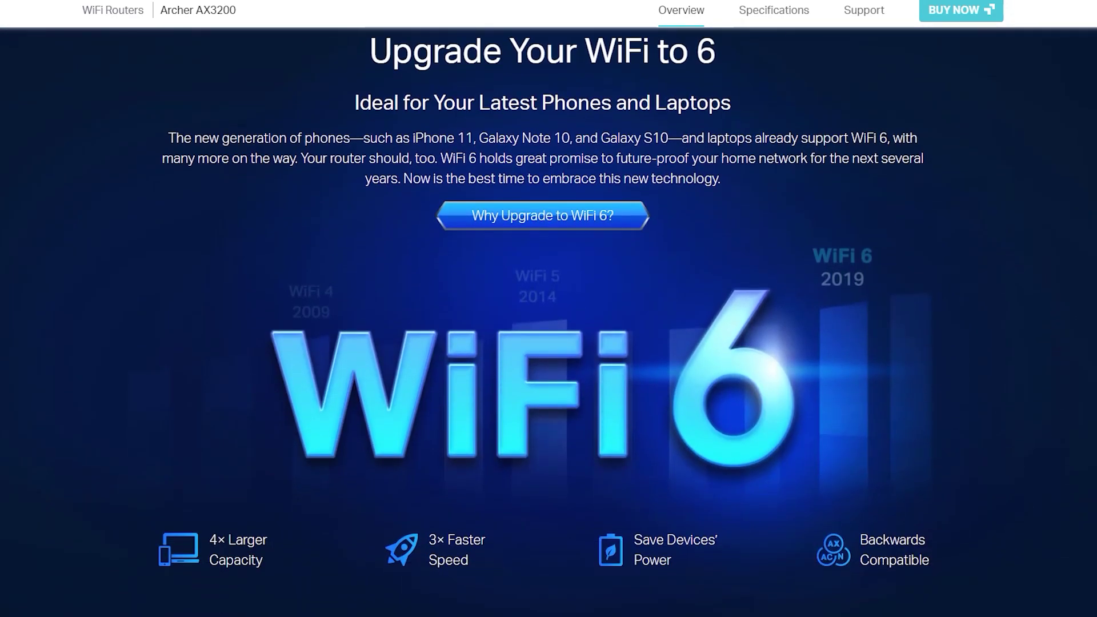
pyautogui.scroll(-11, 549, 320)
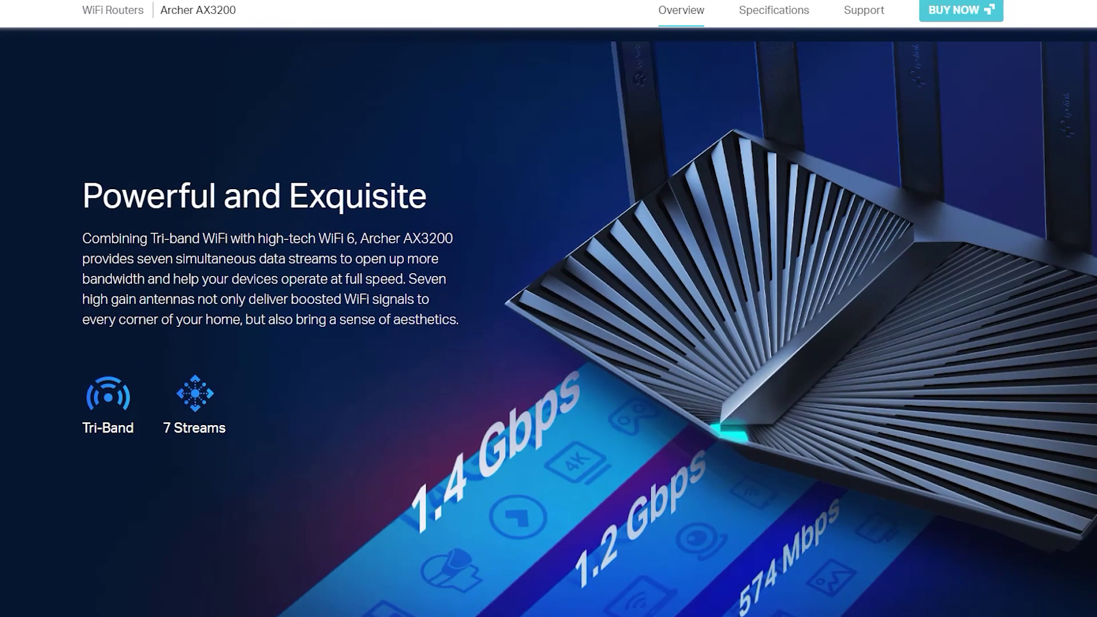
pyautogui.scroll(-12, 549, 320)
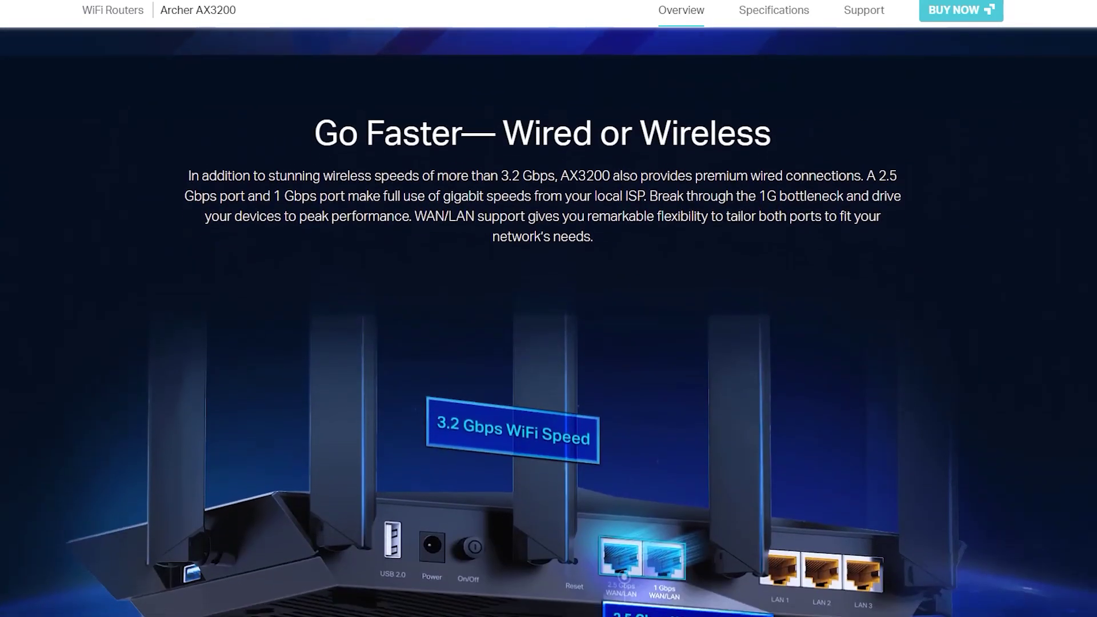
pyautogui.scroll(-1, 548, 320)
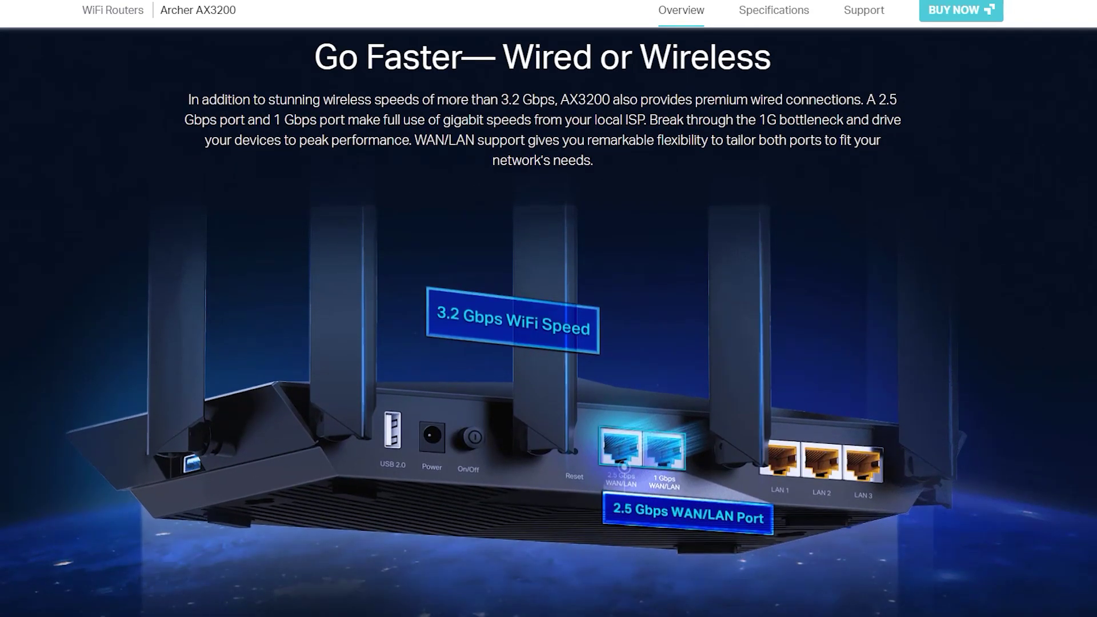
# Scroll past the OneMesh section and circle the $89.99 price on the renewed Archer listing
pyautogui.scroll(-11, 548, 320)
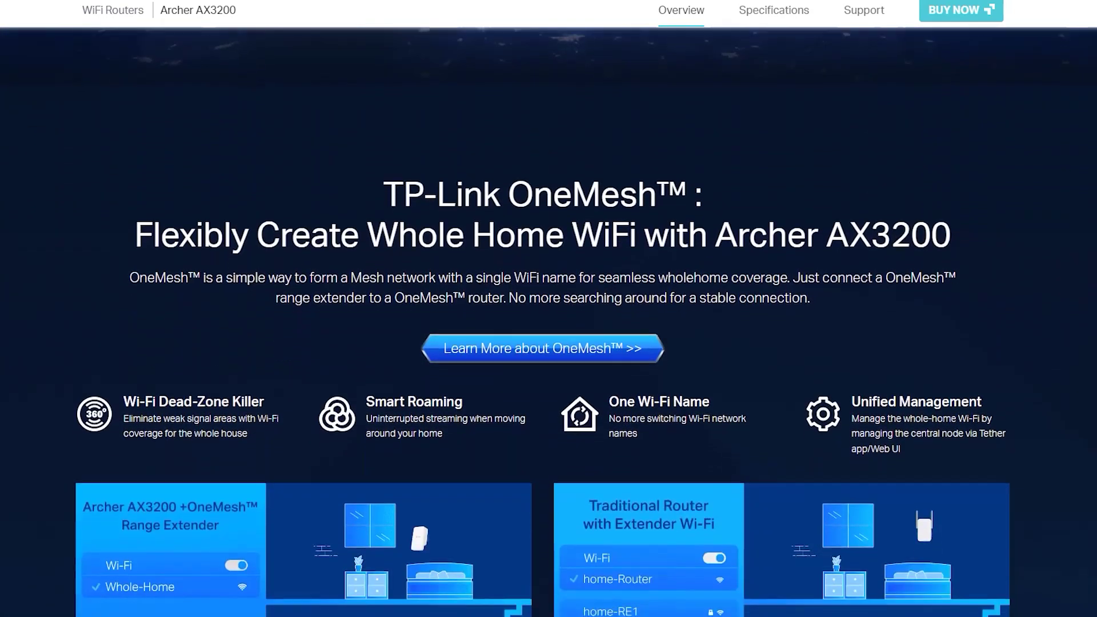
pyautogui.scroll(-2, 548, 320)
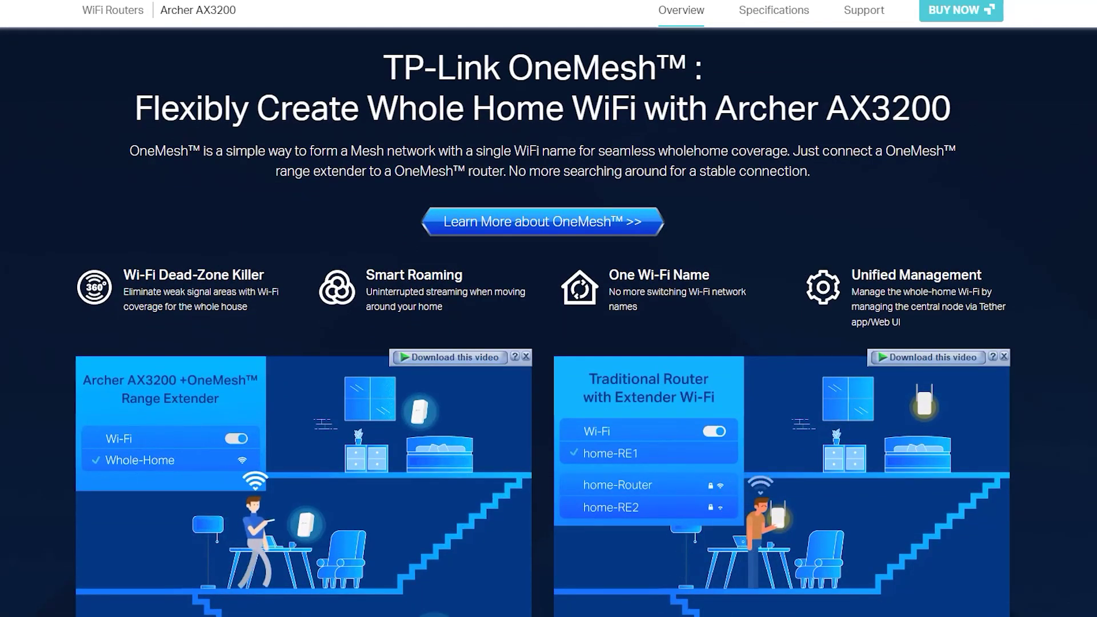
pyautogui.scroll(-2, 549, 320)
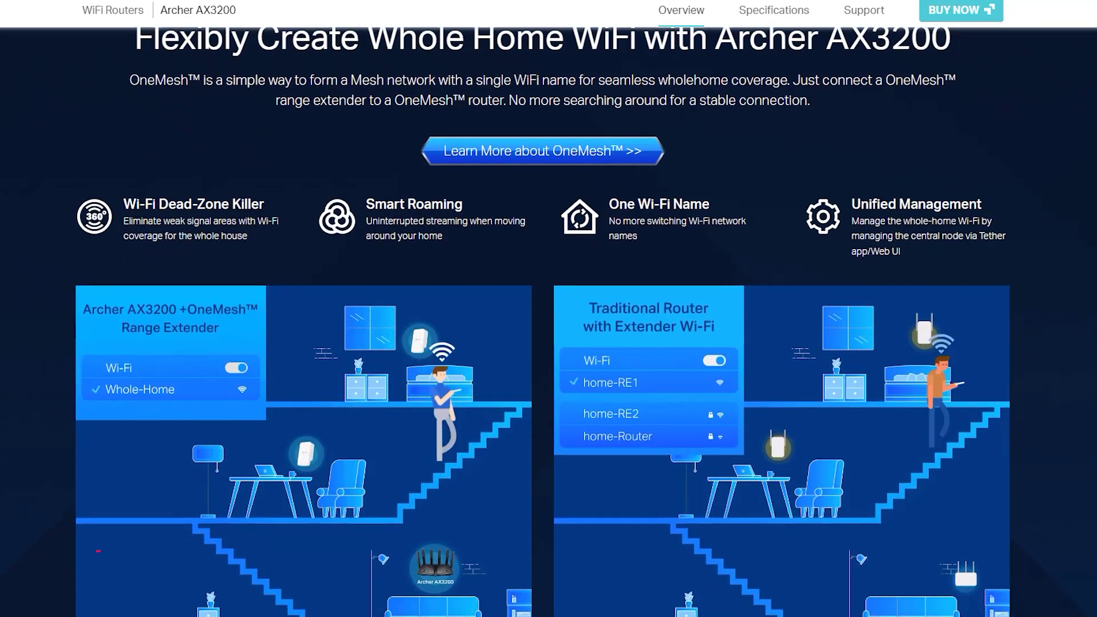
pyautogui.scroll(-2, 549, 320)
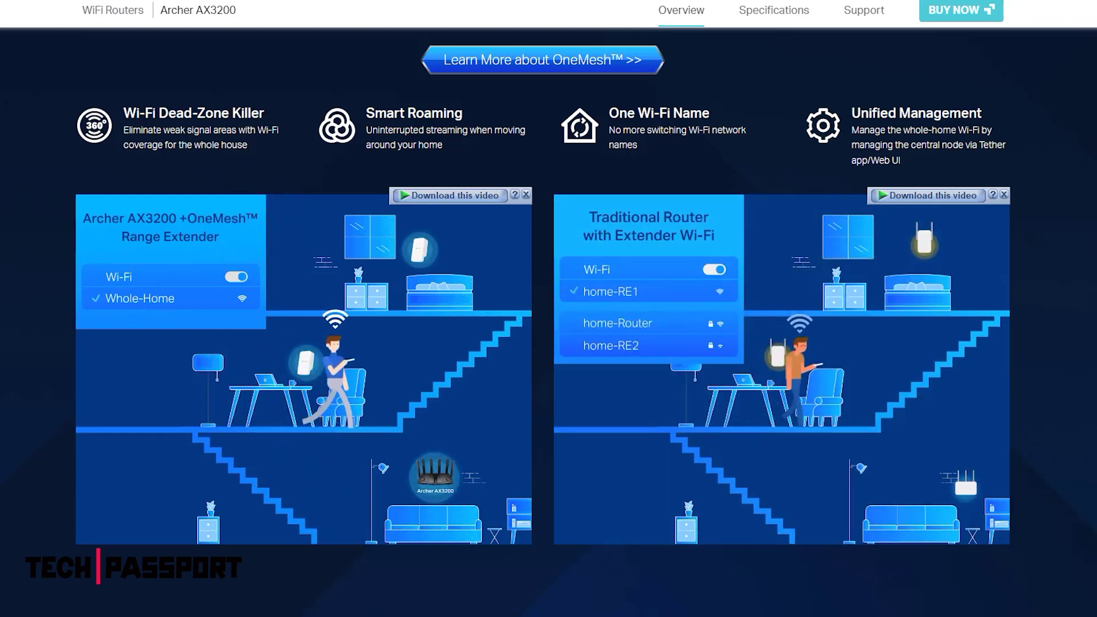
pyautogui.scroll(1, 549, 308)
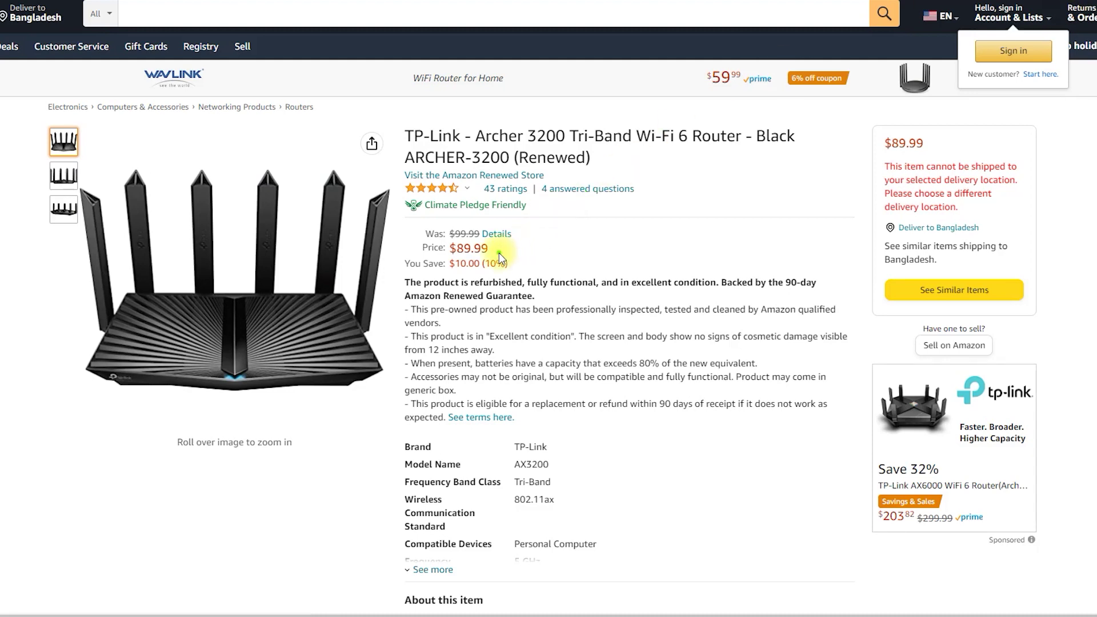
pyautogui.moveTo(499, 252)
pyautogui.mouseDown()
pyautogui.moveTo(488, 211)
pyautogui.moveTo(398, 250)
pyautogui.mouseUp()
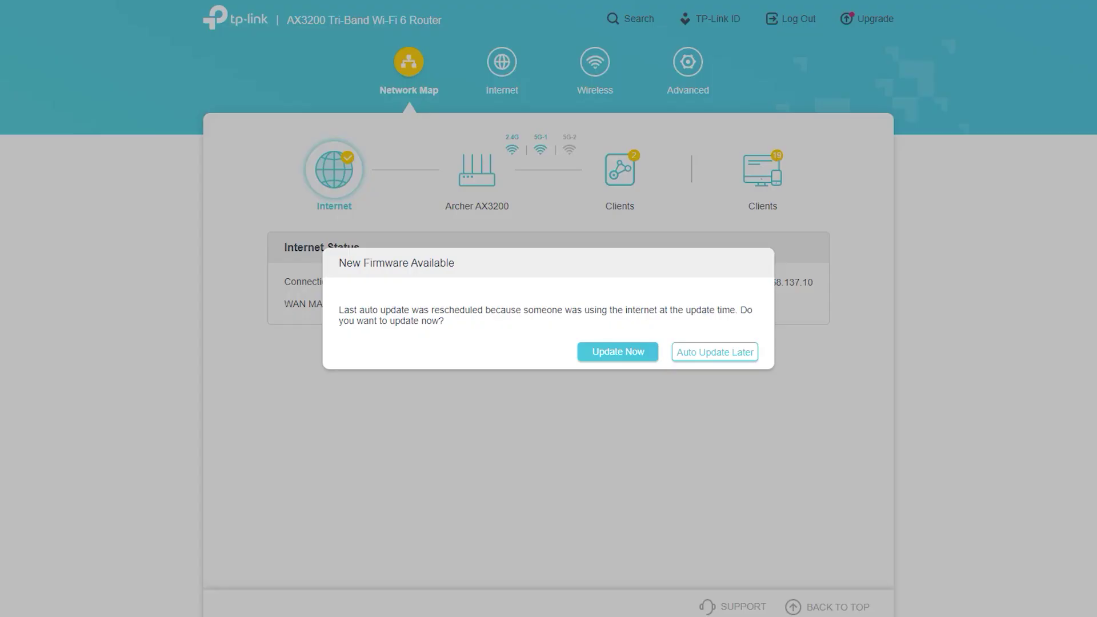
# Postpone the firmware update with Auto Update Later and circle the Internet node on the Network Map
pyautogui.click(685, 358)
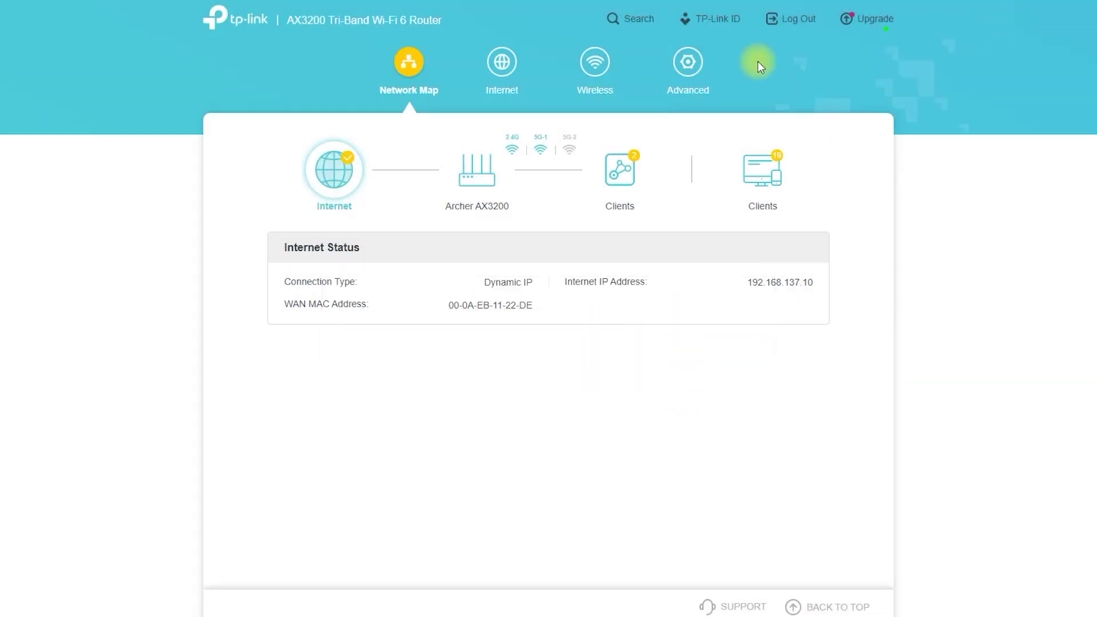
pyautogui.moveTo(389, 151)
pyautogui.mouseDown()
pyautogui.moveTo(280, 197)
pyautogui.moveTo(449, 184)
pyautogui.moveTo(416, 190)
pyautogui.moveTo(522, 210)
pyautogui.moveTo(422, 203)
pyautogui.mouseUp()
pyautogui.click(385, 188)
# Mark the router's Wi-Fi bands and both Clients nodes with arrows, then clear the annotations
pyautogui.moveTo(510, 182)
pyautogui.mouseDown()
pyautogui.moveTo(592, 188)
pyautogui.moveTo(549, 105)
pyautogui.mouseUp()
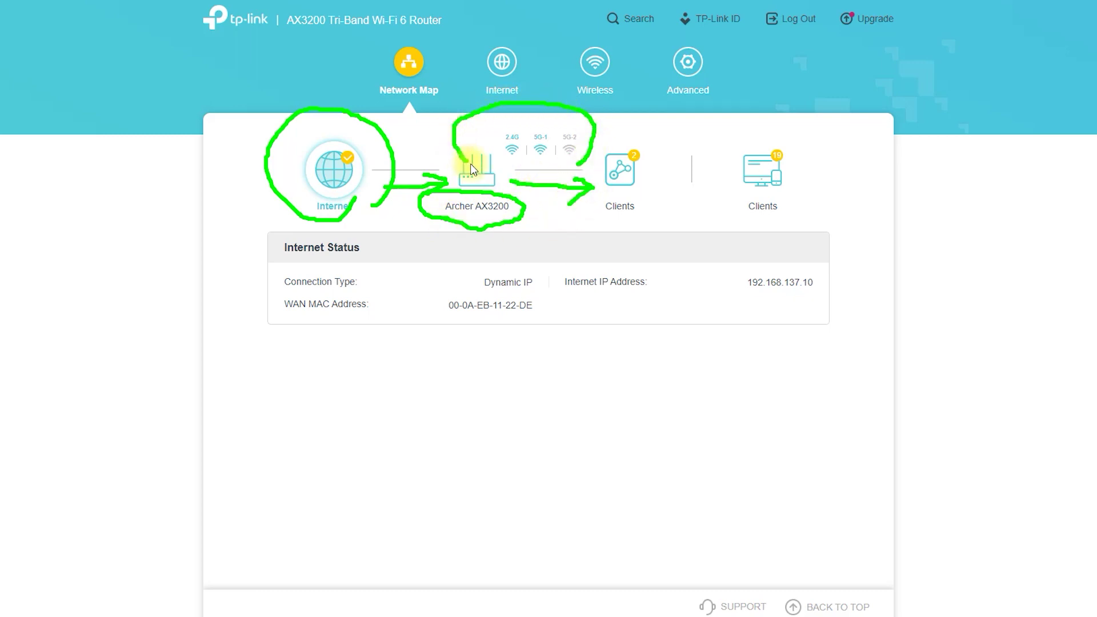
pyautogui.moveTo(471, 169); pyautogui.dragTo(588, 167)
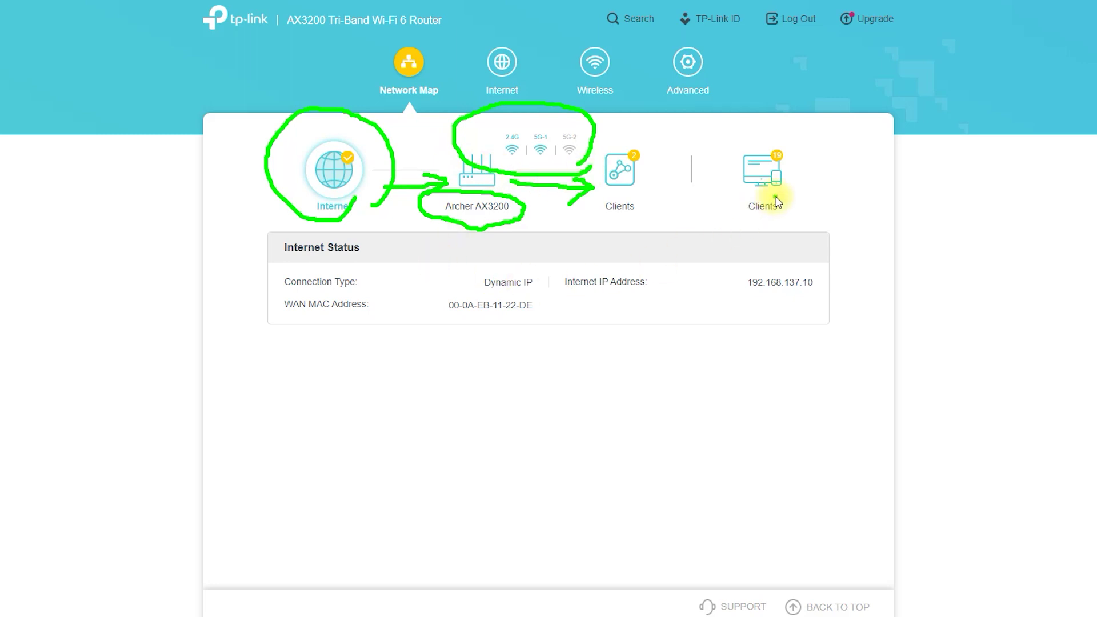
pyautogui.moveTo(655, 178)
pyautogui.mouseDown()
pyautogui.moveTo(719, 175)
pyautogui.moveTo(687, 207)
pyautogui.mouseUp()
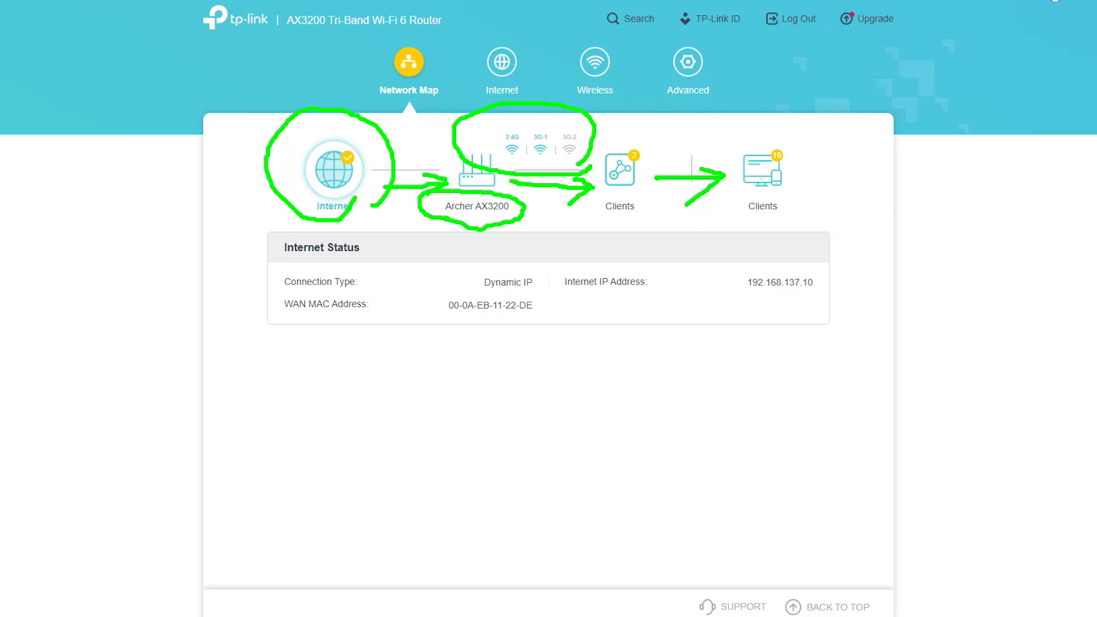
pyautogui.press('Escape')
# Show the Mesh Devices list and circle its heading and the connected clients node
pyautogui.click(615, 175)
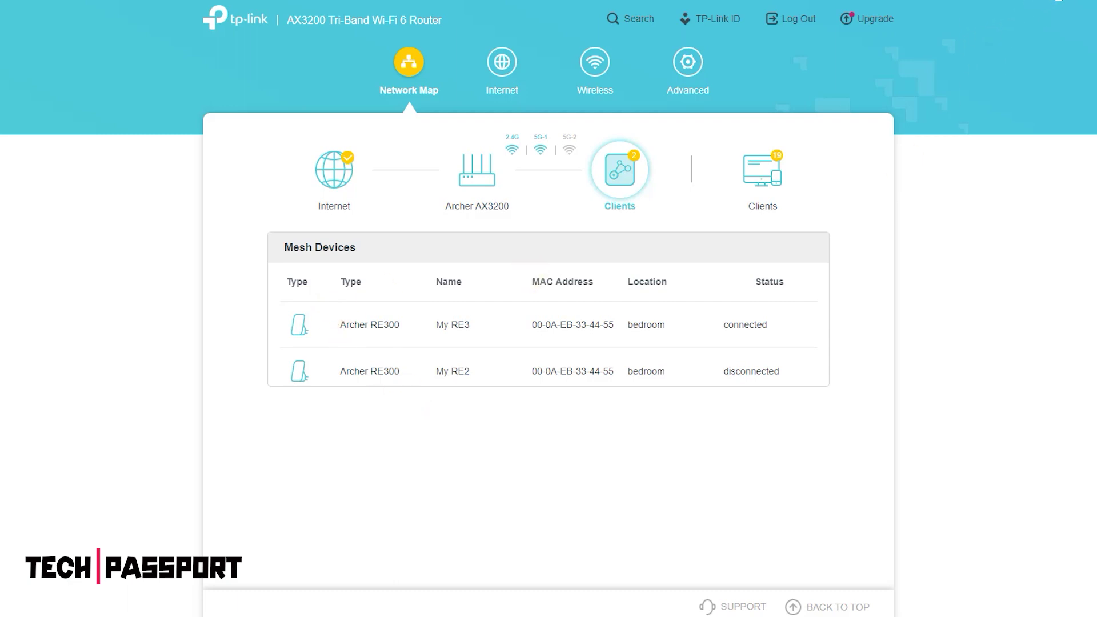
pyautogui.moveTo(381, 238)
pyautogui.mouseDown()
pyautogui.moveTo(259, 267)
pyautogui.moveTo(368, 261)
pyautogui.mouseUp()
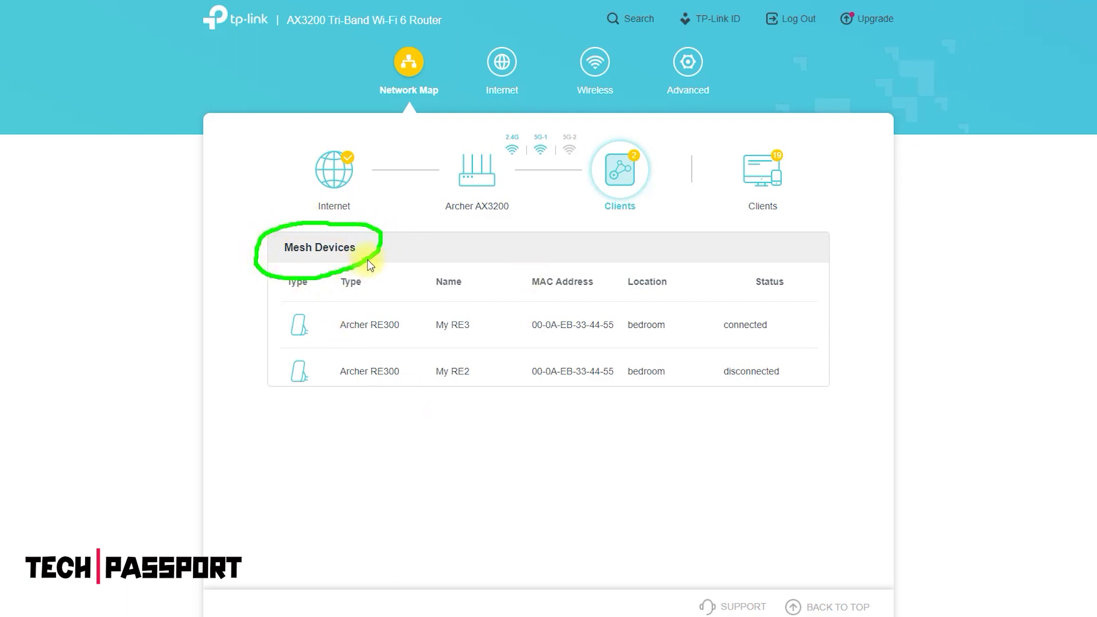
pyautogui.moveTo(779, 223)
pyautogui.mouseDown()
pyautogui.moveTo(725, 146)
pyautogui.moveTo(791, 224)
pyautogui.mouseUp()
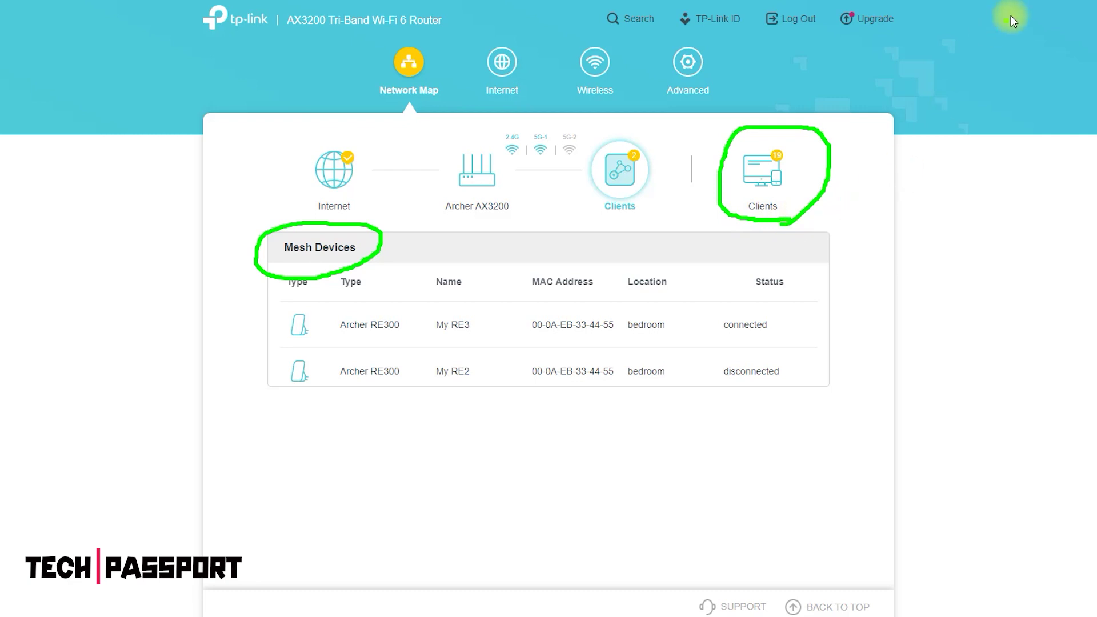
# Open the Connected Clients list, visit the Internet tab, and return to the clients table
pyautogui.click(777, 182)
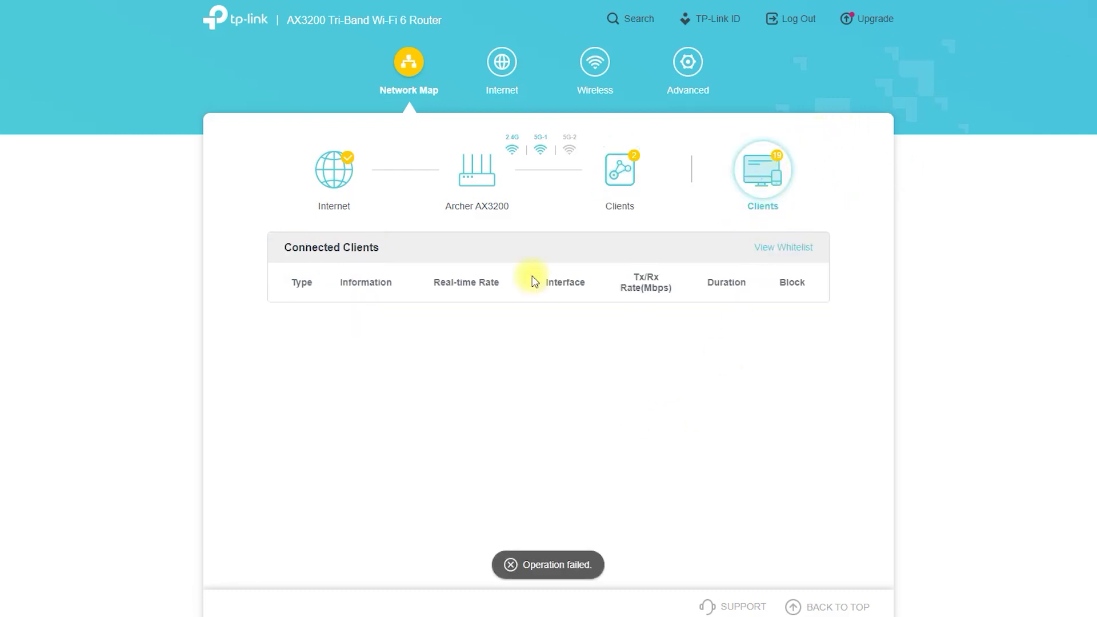
pyautogui.click(501, 65)
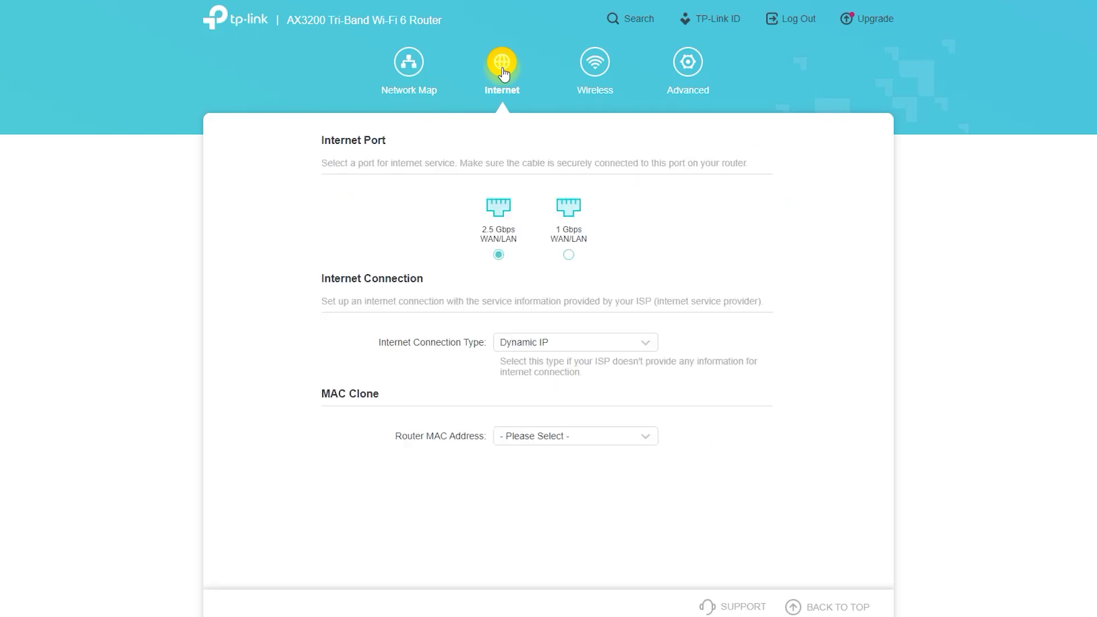
pyautogui.click(407, 67)
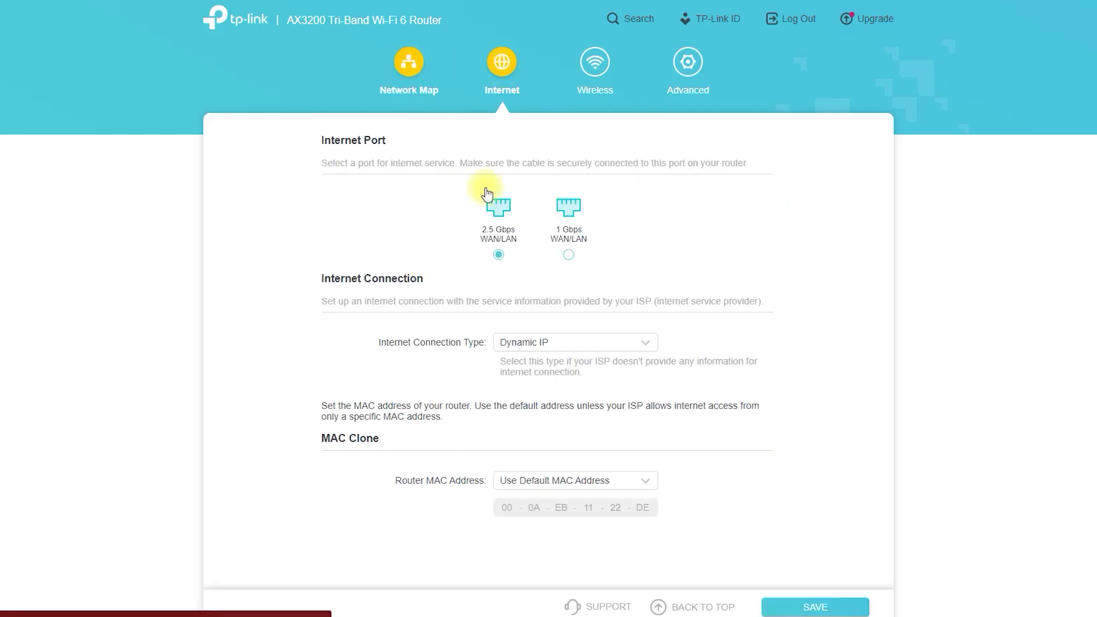
pyautogui.click(772, 173)
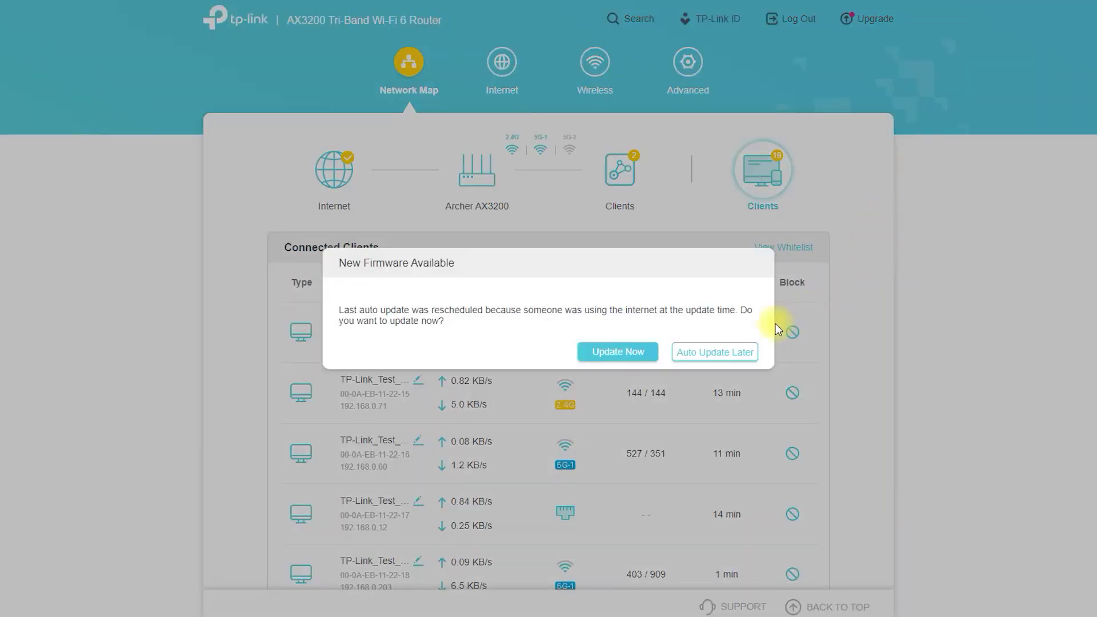
# Dismiss the firmware prompt with Auto Update Later and scroll down the Connected Clients list
pyautogui.click(732, 352)
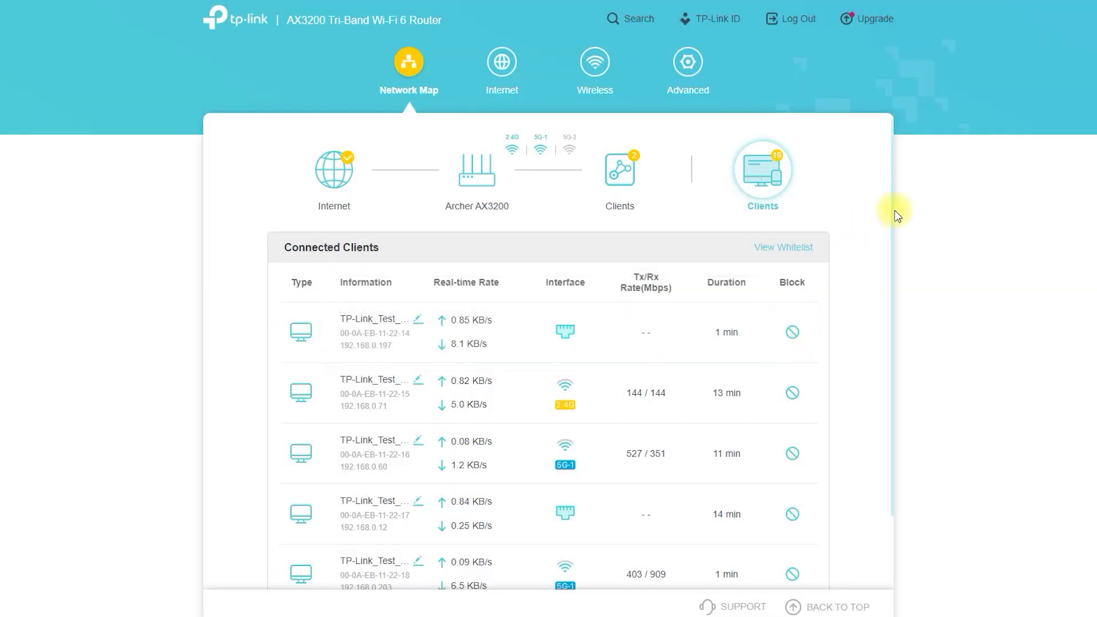
pyautogui.scroll(-1, 890, 265)
pyautogui.scroll(-2, 889, 265)
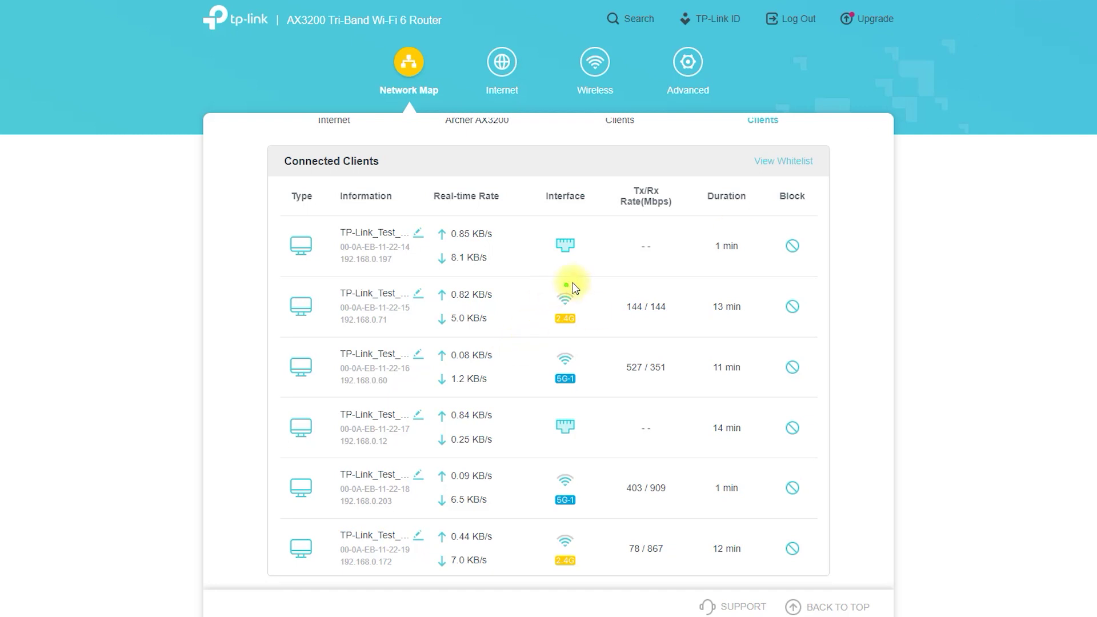
# Circle the clients' wired, 2.4G and 5G-1 connection icons, clear the marks, and open Internet settings
pyautogui.moveTo(592, 256); pyautogui.dragTo(544, 267)
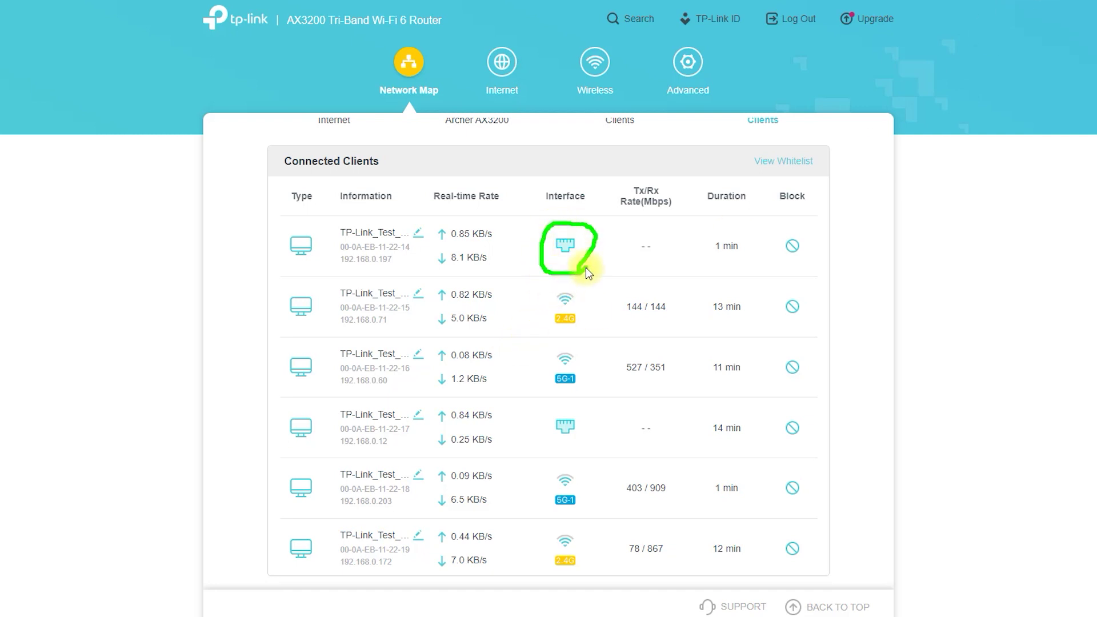
pyautogui.moveTo(577, 342); pyautogui.dragTo(567, 281)
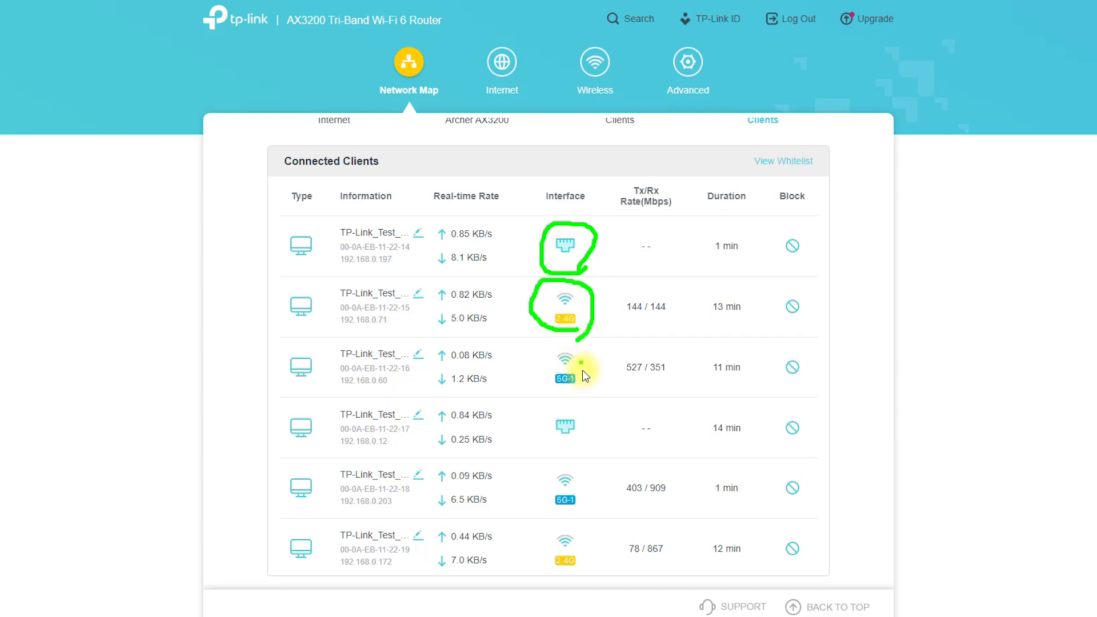
pyautogui.moveTo(592, 382); pyautogui.dragTo(540, 351)
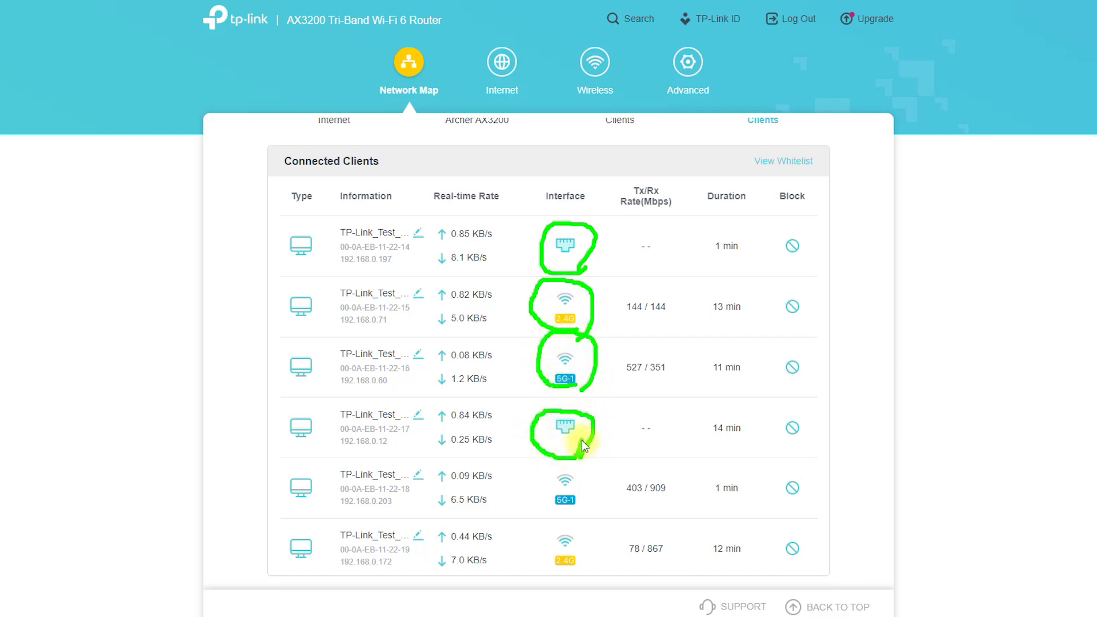
pyautogui.moveTo(547, 529)
pyautogui.mouseDown()
pyautogui.moveTo(537, 531)
pyautogui.moveTo(577, 520)
pyautogui.moveTo(557, 523)
pyautogui.mouseUp()
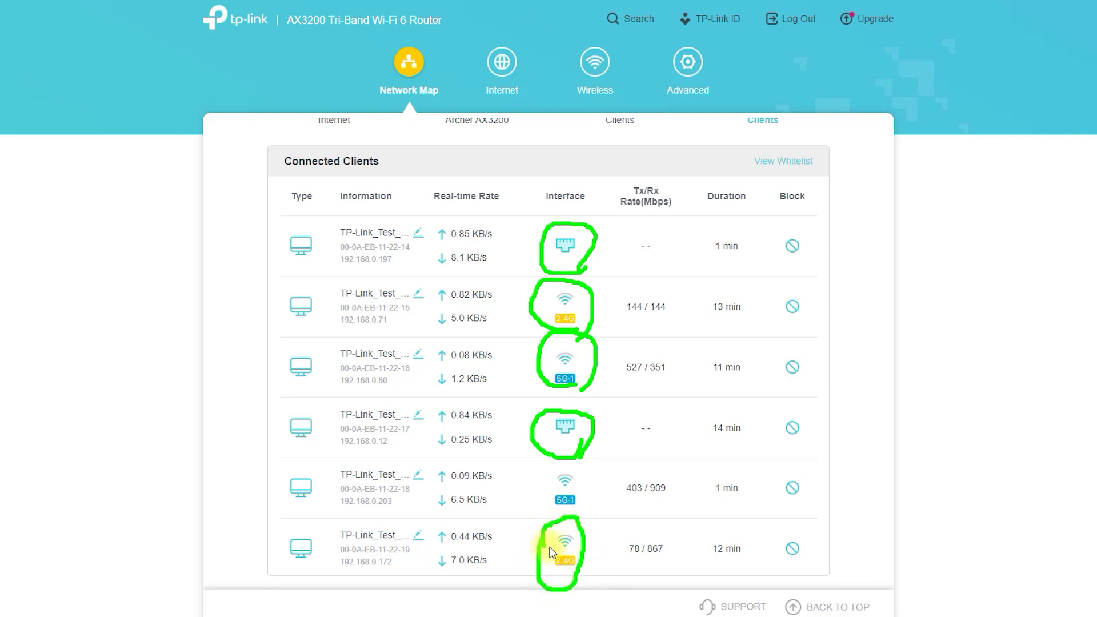
pyautogui.press('Escape')
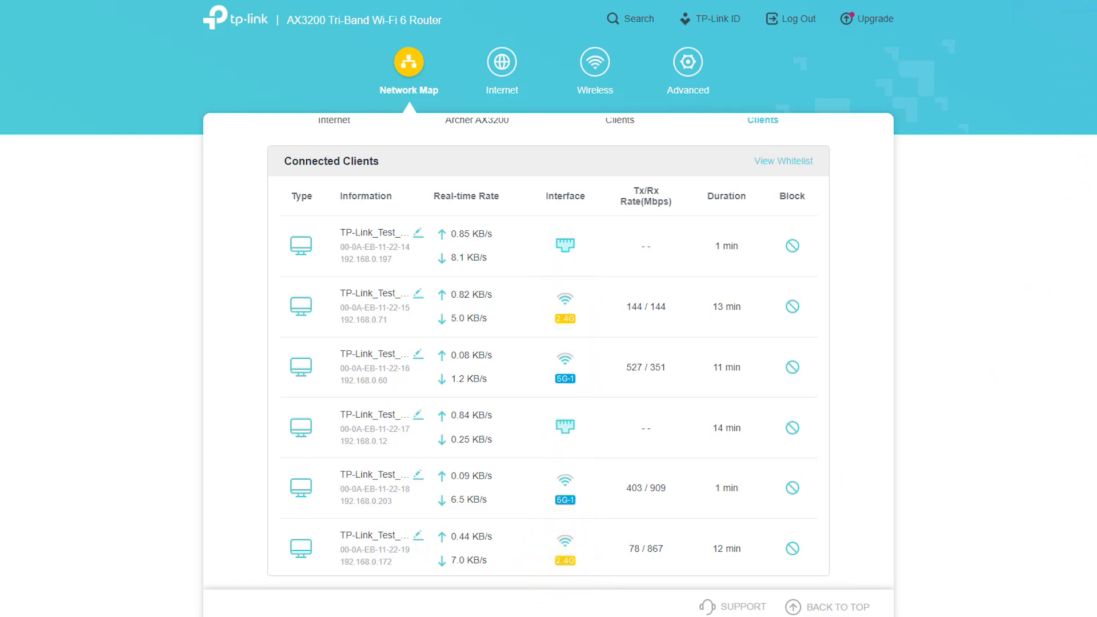
pyautogui.click(501, 63)
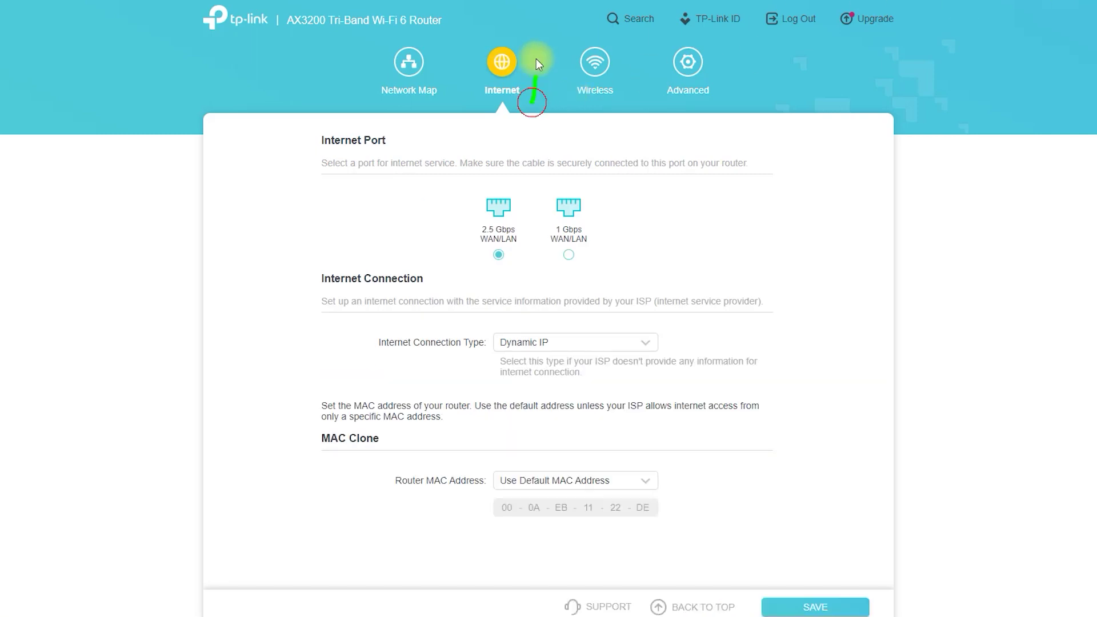
# Mark the 2.5 Gbps WAN/LAN port, Dynamic IP type and Router MAC Address settings, then clear the marks
pyautogui.moveTo(536, 59)
pyautogui.mouseDown()
pyautogui.moveTo(466, 111)
pyautogui.moveTo(535, 98)
pyautogui.mouseUp()
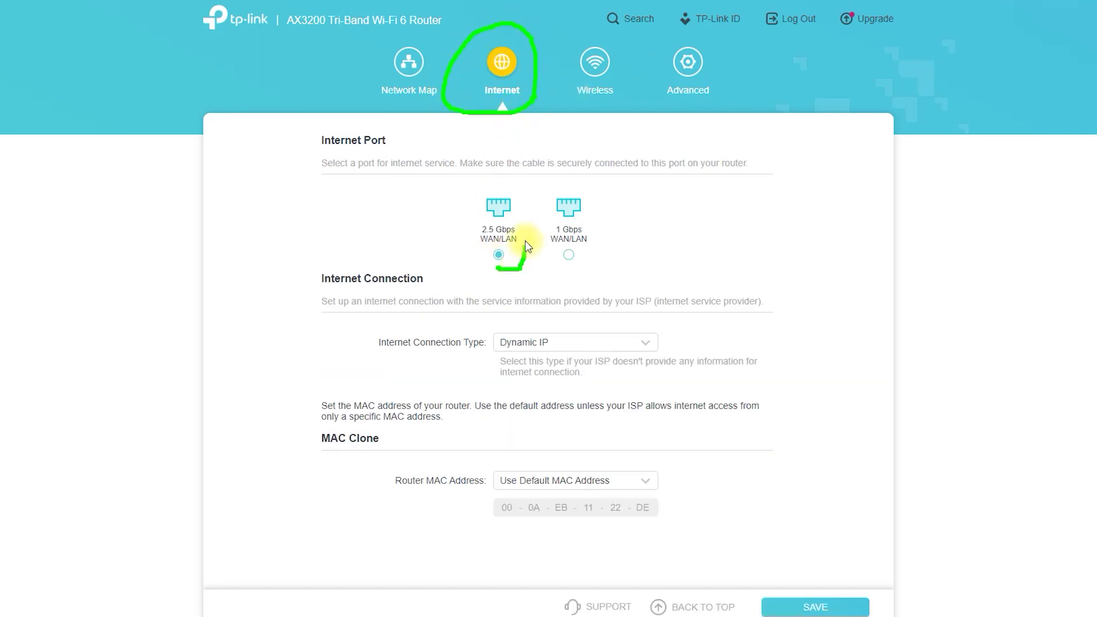
pyautogui.moveTo(487, 190); pyautogui.dragTo(500, 276)
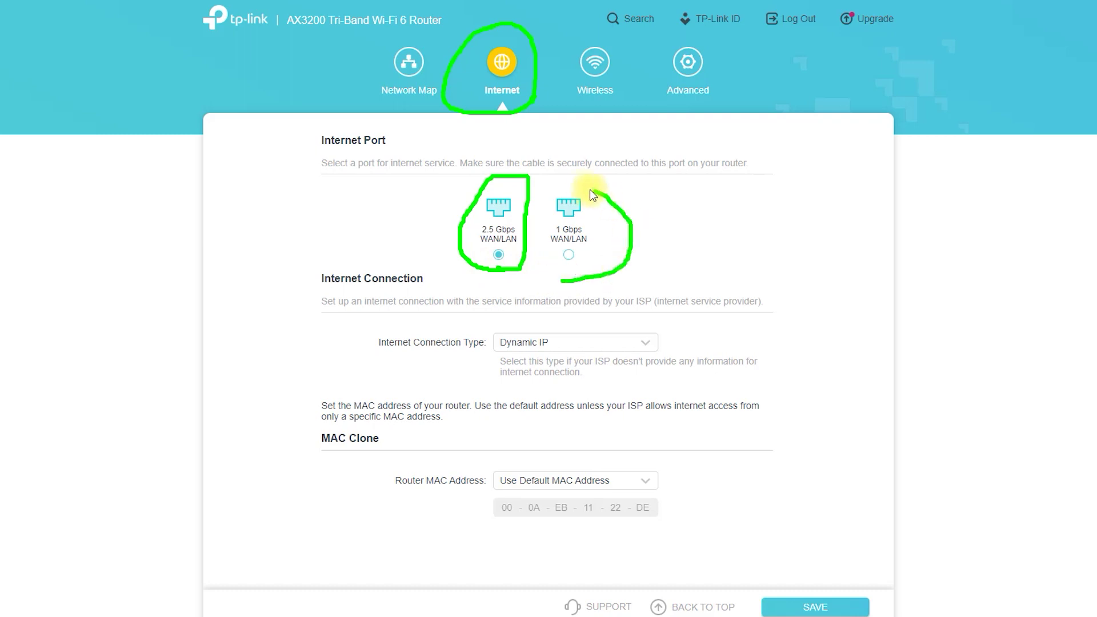
pyautogui.moveTo(486, 365); pyautogui.dragTo(648, 386)
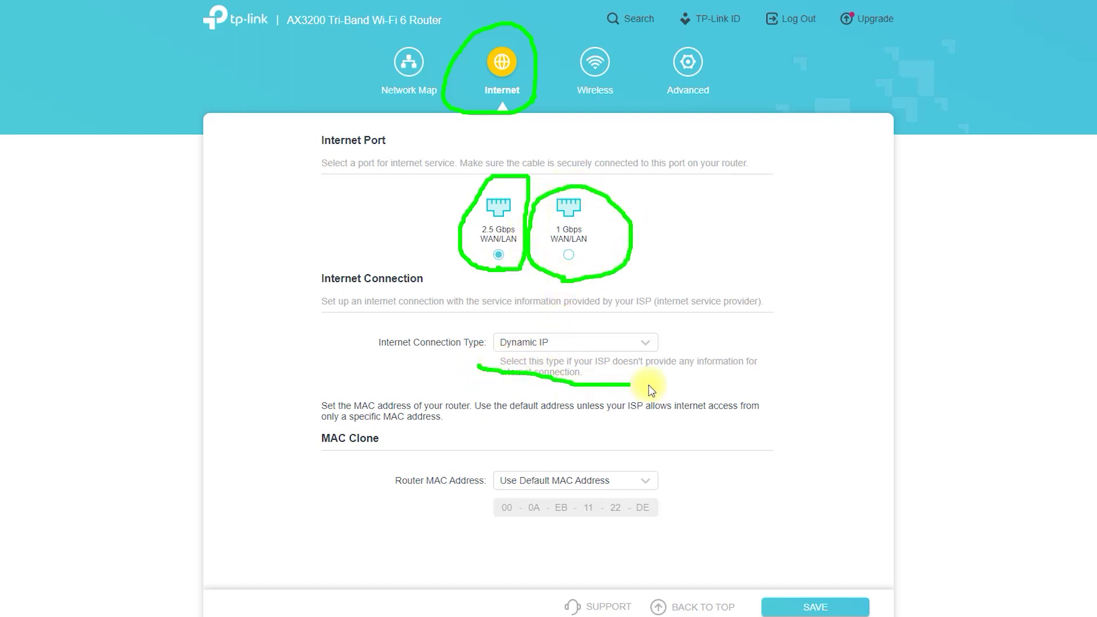
pyautogui.moveTo(503, 299); pyautogui.dragTo(491, 369)
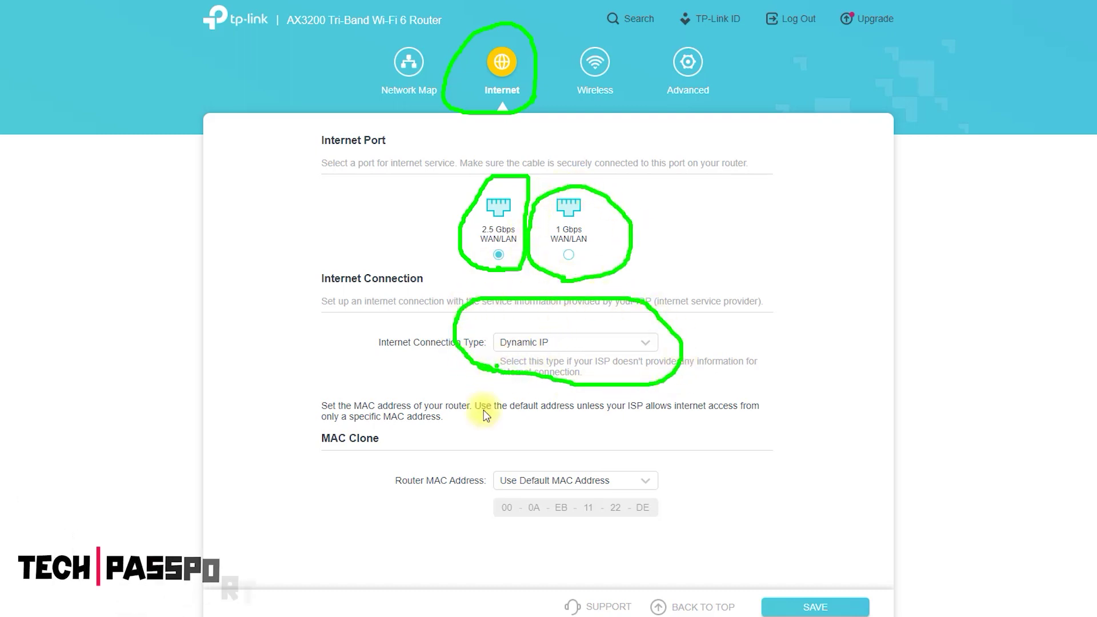
pyautogui.moveTo(483, 451)
pyautogui.mouseDown()
pyautogui.moveTo(400, 451)
pyautogui.moveTo(582, 580)
pyautogui.moveTo(557, 444)
pyautogui.moveTo(475, 447)
pyautogui.mouseUp()
pyautogui.press('Escape')
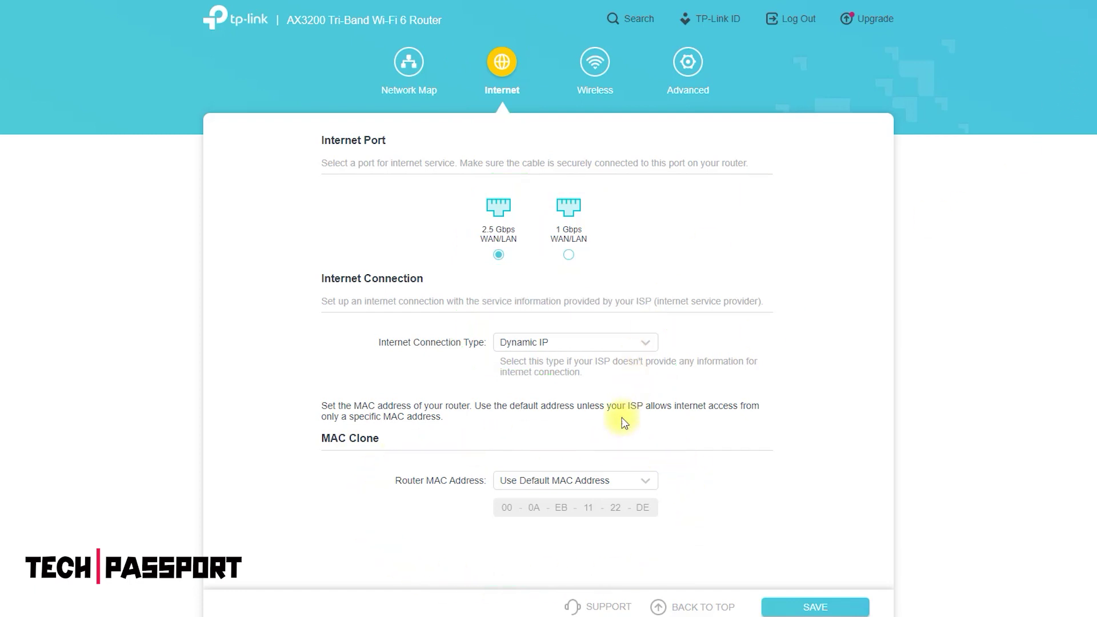
# Set Router MAC Address to Clone Current Device MAC, then to Use Custom MAC Address
pyautogui.click(605, 484)
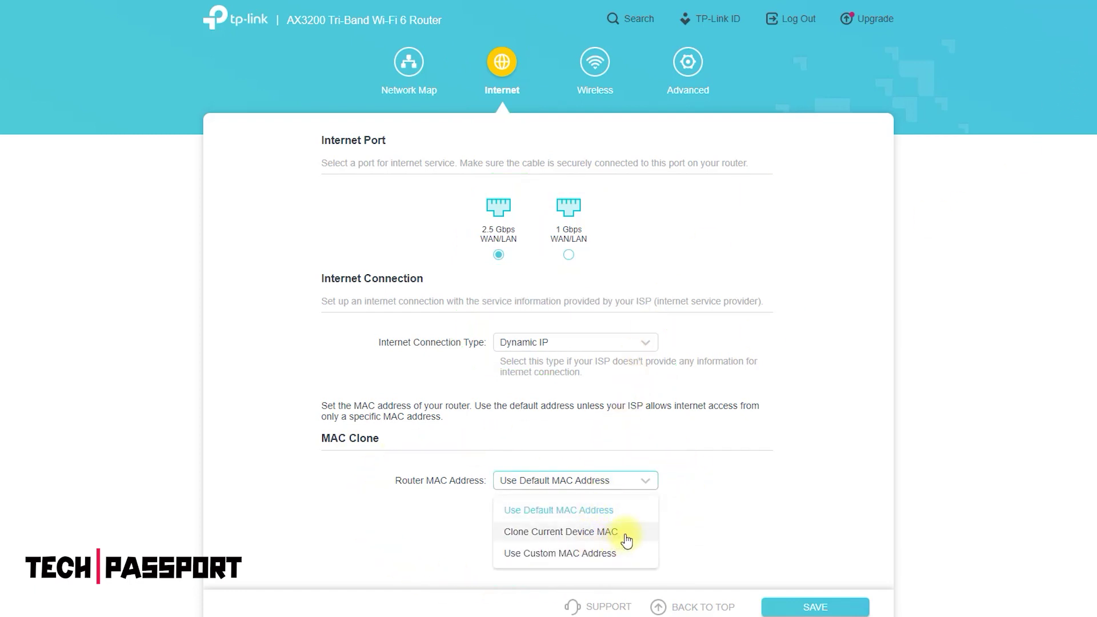
pyautogui.click(630, 526)
pyautogui.click(633, 486)
pyautogui.click(631, 553)
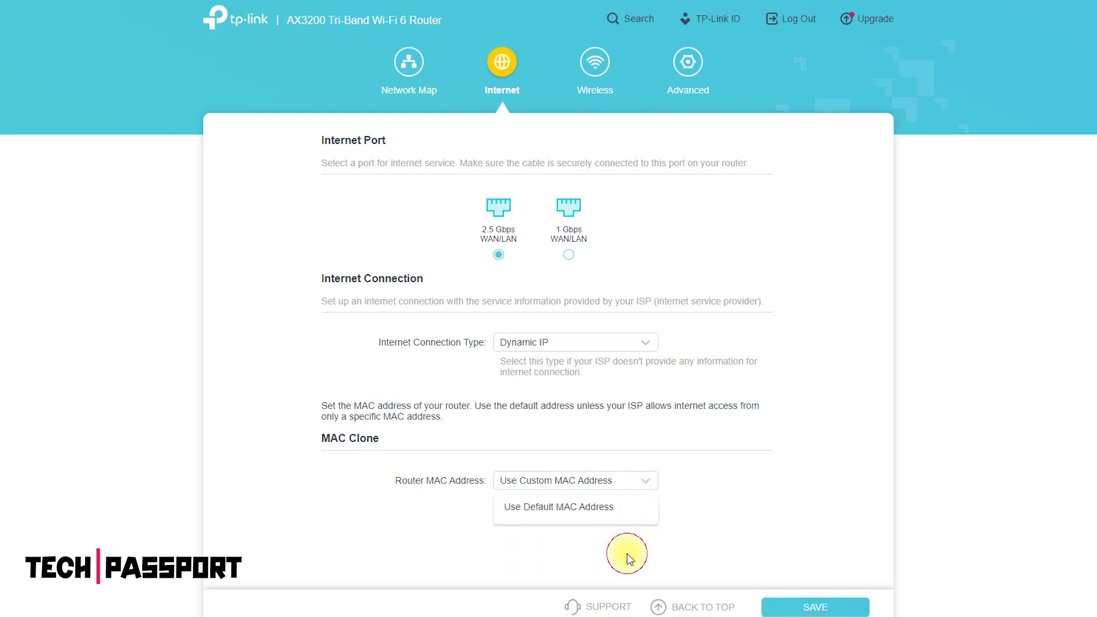
pyautogui.click(597, 67)
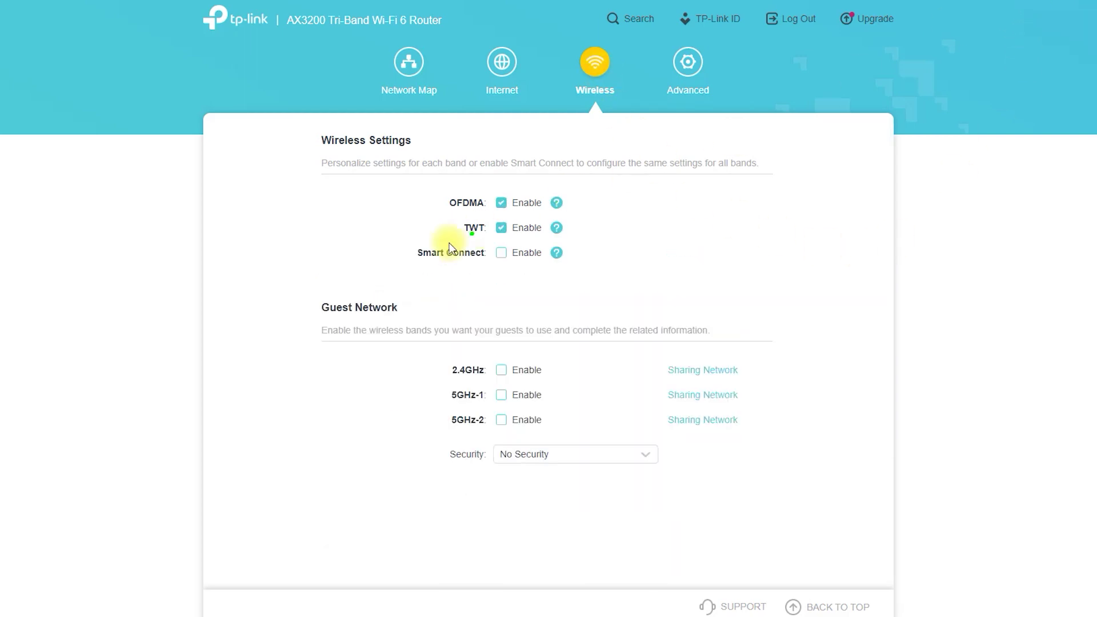
pyautogui.moveTo(440, 211); pyautogui.dragTo(608, 210)
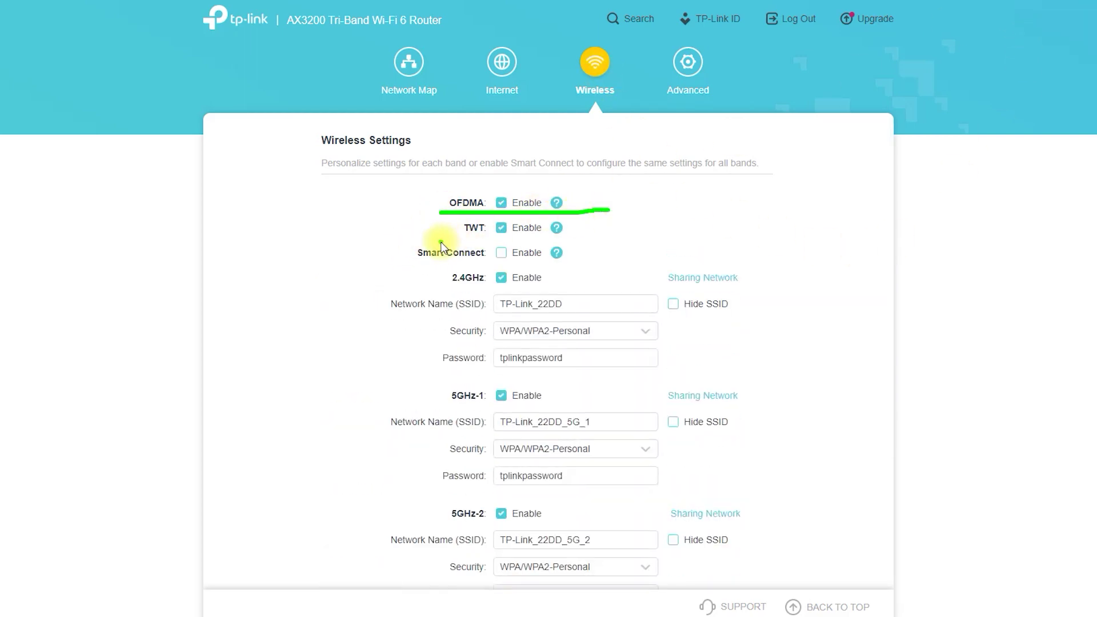
pyautogui.moveTo(440, 242); pyautogui.dragTo(594, 241)
pyautogui.moveTo(400, 273); pyautogui.dragTo(596, 273)
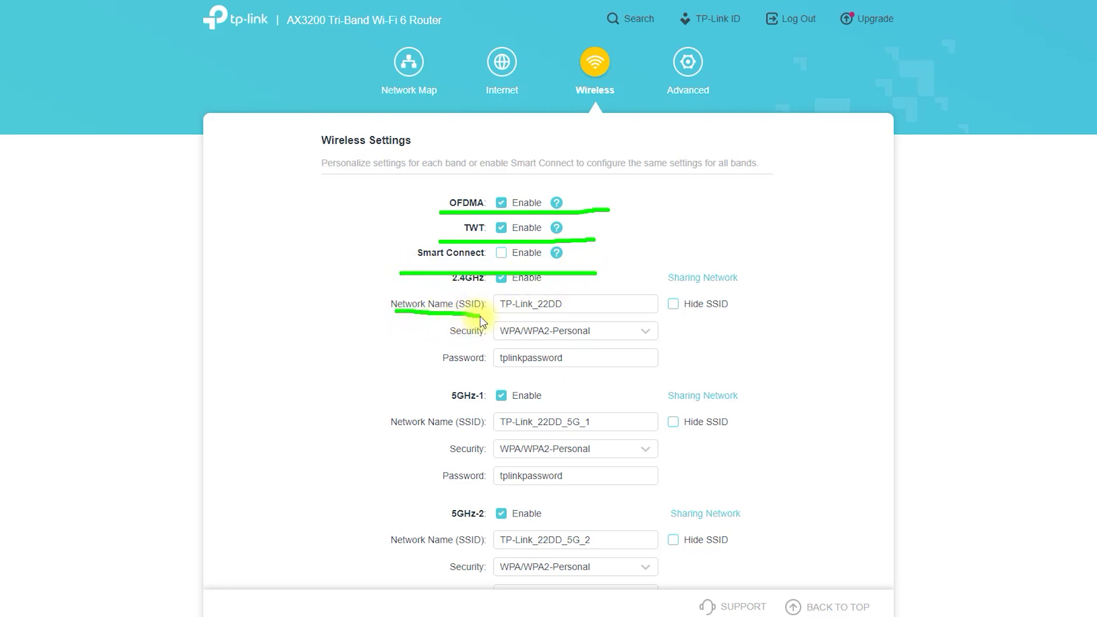
pyautogui.moveTo(608, 299)
pyautogui.mouseDown()
pyautogui.moveTo(503, 302)
pyautogui.moveTo(511, 317)
pyautogui.mouseUp()
pyautogui.moveTo(539, 352); pyautogui.dragTo(535, 353)
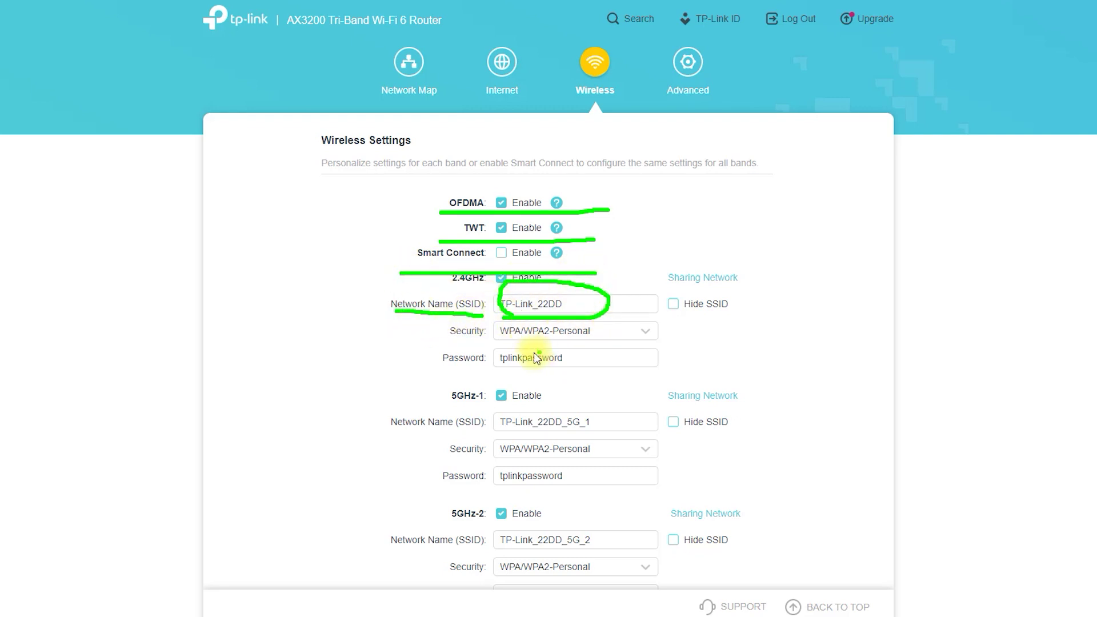
pyautogui.moveTo(428, 346)
pyautogui.mouseDown()
pyautogui.moveTo(511, 383)
pyautogui.moveTo(537, 337)
pyautogui.mouseUp()
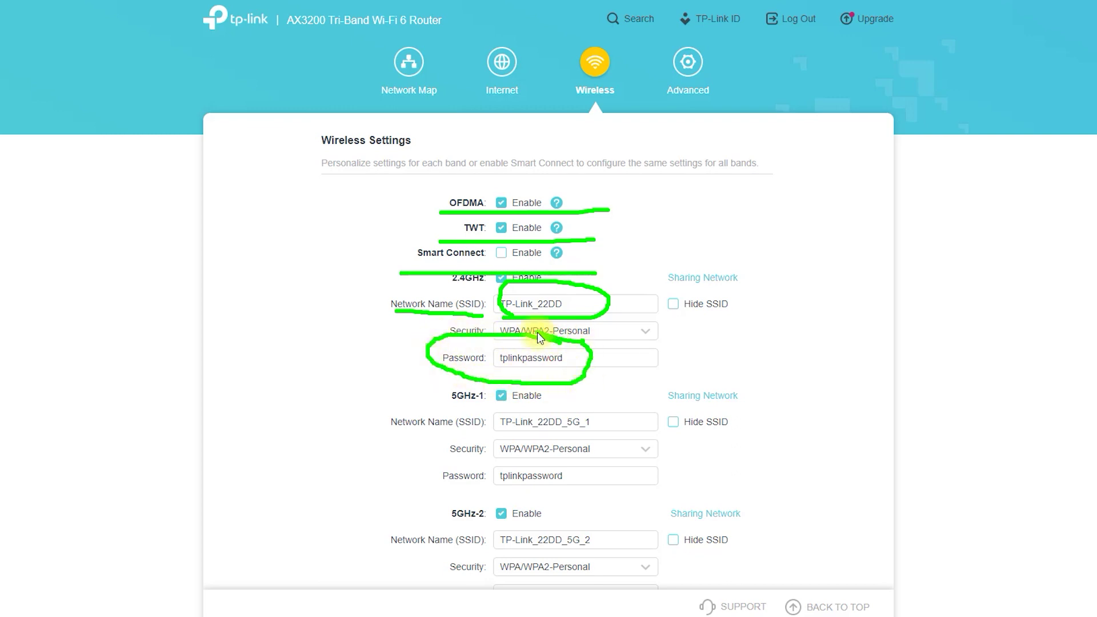
pyautogui.moveTo(455, 402)
pyautogui.mouseDown()
pyautogui.moveTo(543, 410)
pyautogui.moveTo(453, 380)
pyautogui.moveTo(514, 411)
pyautogui.mouseUp()
pyautogui.click(486, 456)
pyautogui.moveTo(503, 464)
pyautogui.mouseDown()
pyautogui.moveTo(403, 466)
pyautogui.moveTo(597, 477)
pyautogui.moveTo(470, 459)
pyautogui.mouseUp()
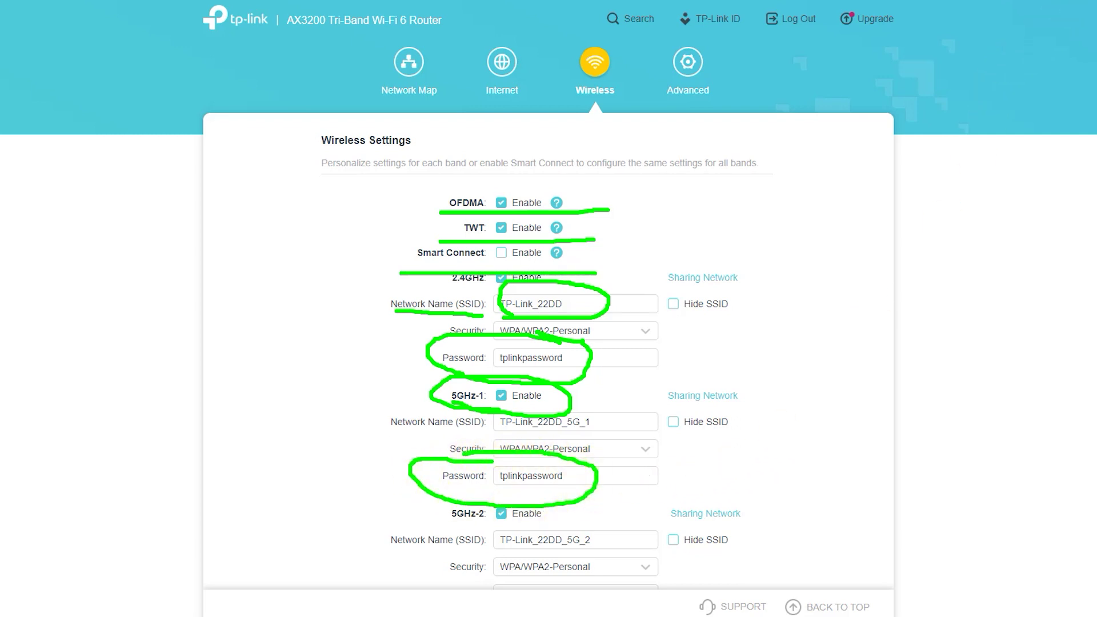
pyautogui.press('Escape')
pyautogui.scroll(-4, 830, 322)
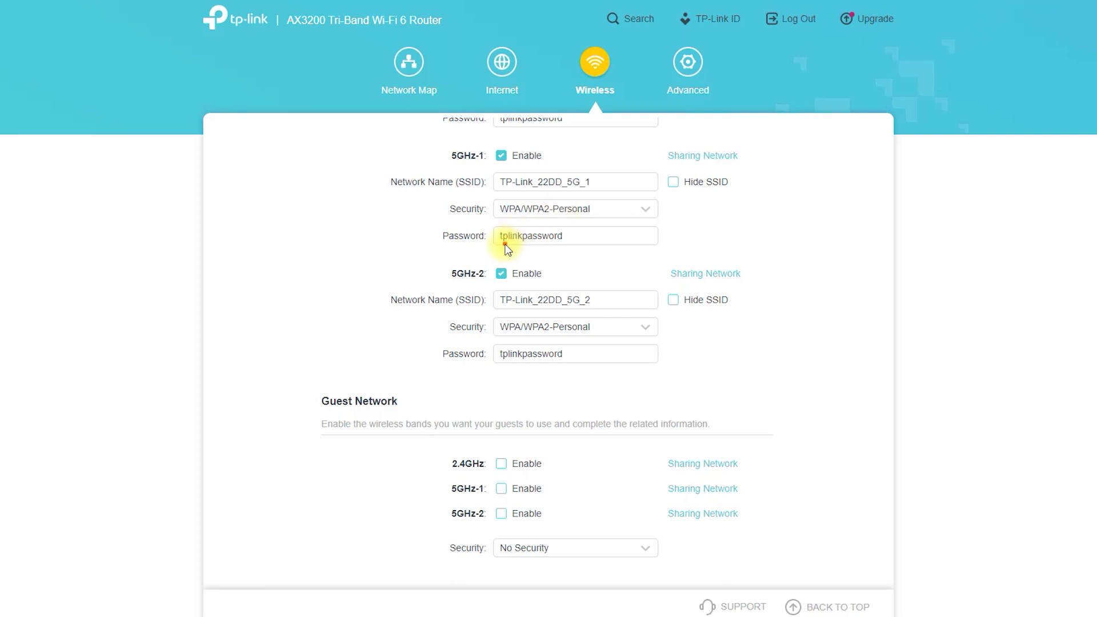
pyautogui.moveTo(533, 261); pyautogui.dragTo(439, 285)
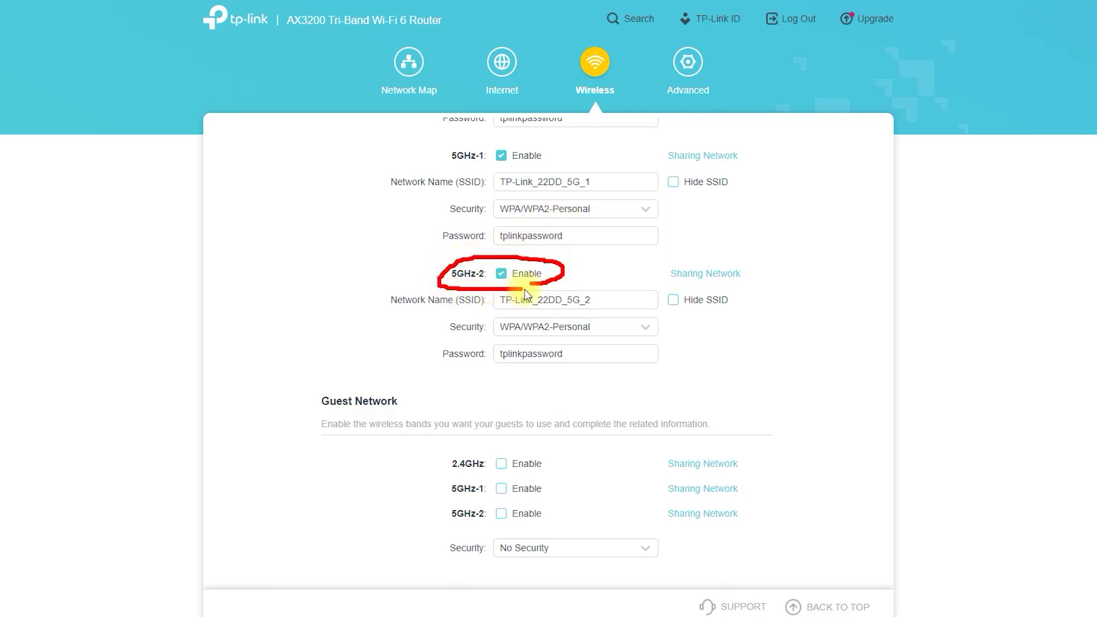
pyautogui.moveTo(538, 344)
pyautogui.mouseDown()
pyautogui.moveTo(433, 362)
pyautogui.moveTo(576, 340)
pyautogui.moveTo(524, 332)
pyautogui.mouseUp()
pyautogui.moveTo(394, 312); pyautogui.dragTo(490, 309)
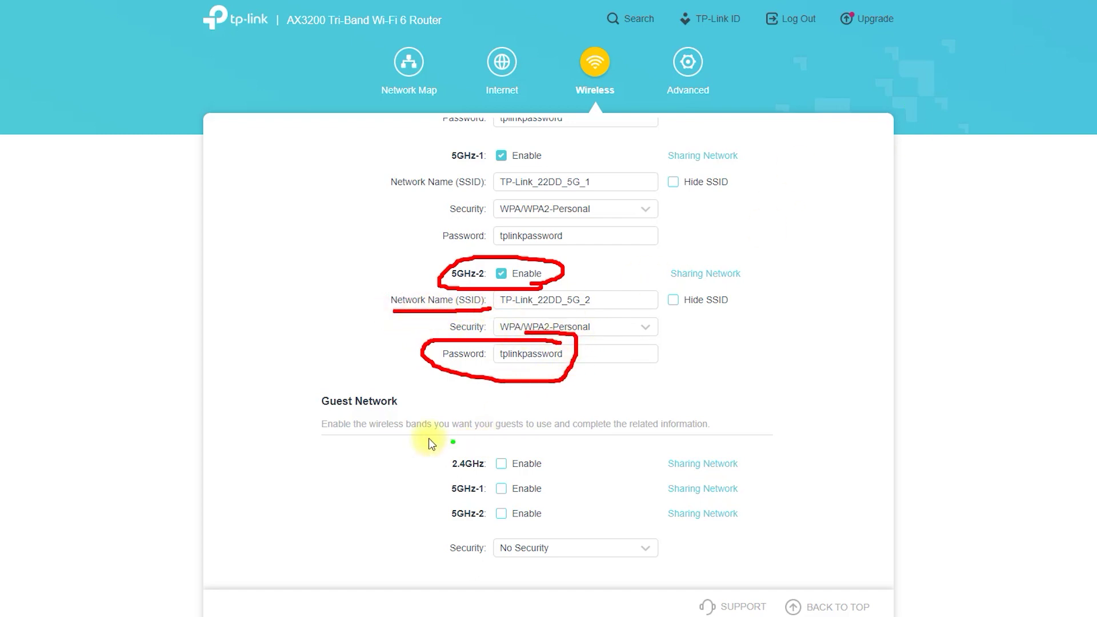
pyautogui.moveTo(383, 426)
pyautogui.mouseDown()
pyautogui.moveTo(416, 408)
pyautogui.moveTo(313, 421)
pyautogui.moveTo(400, 423)
pyautogui.mouseUp()
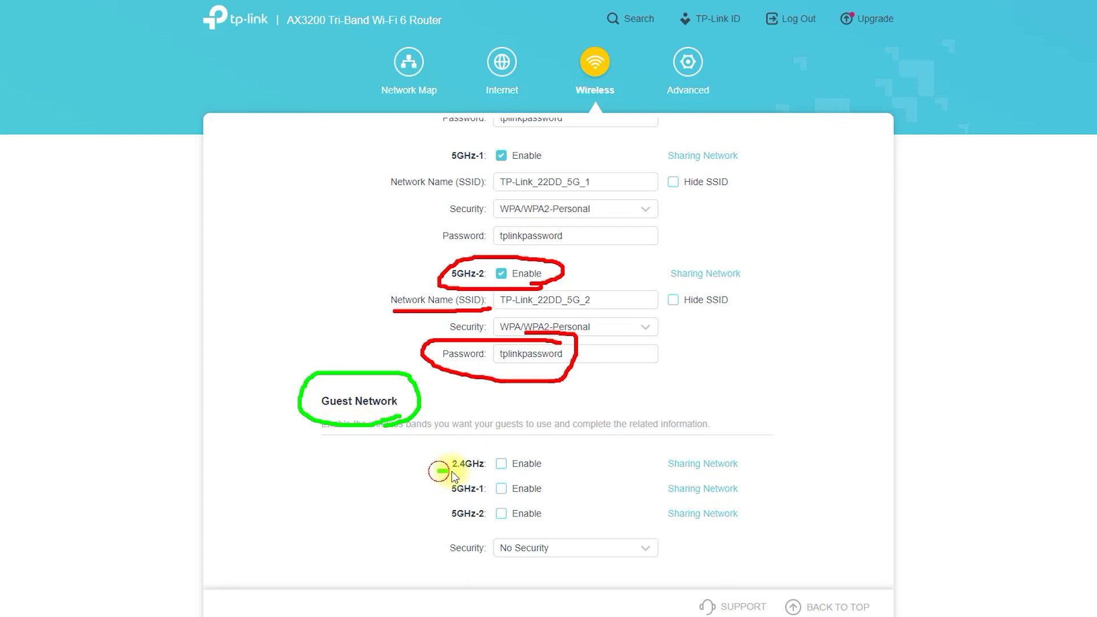
pyautogui.moveTo(437, 472)
pyautogui.mouseDown()
pyautogui.moveTo(457, 451)
pyautogui.moveTo(440, 485)
pyautogui.moveTo(504, 479)
pyautogui.mouseUp()
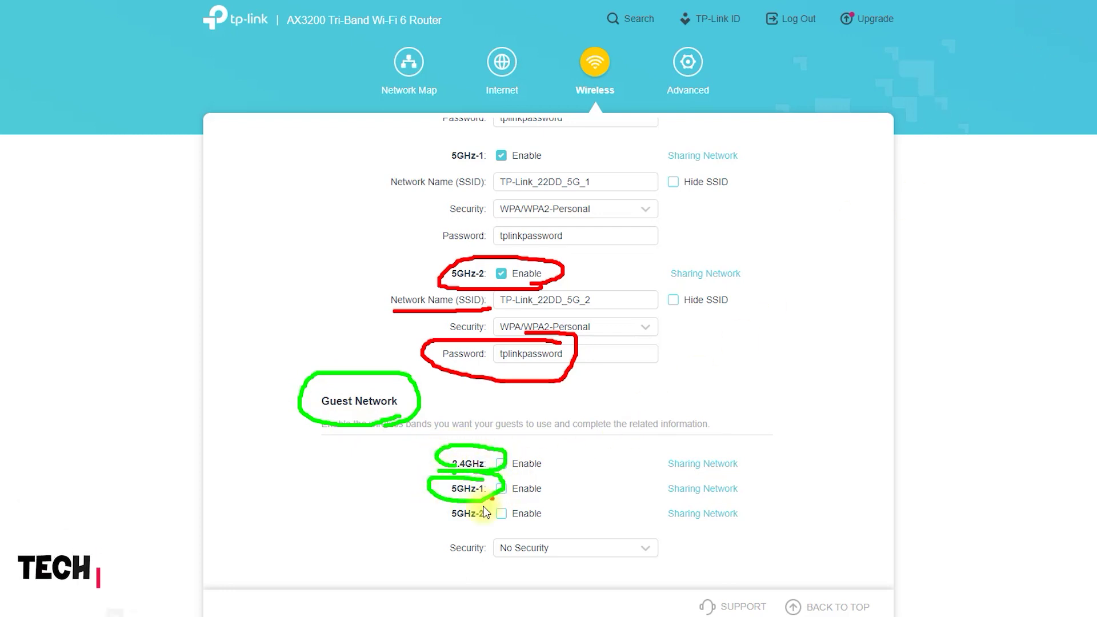
pyautogui.moveTo(487, 521)
pyautogui.mouseDown()
pyautogui.moveTo(483, 503)
pyautogui.moveTo(479, 537)
pyautogui.mouseUp()
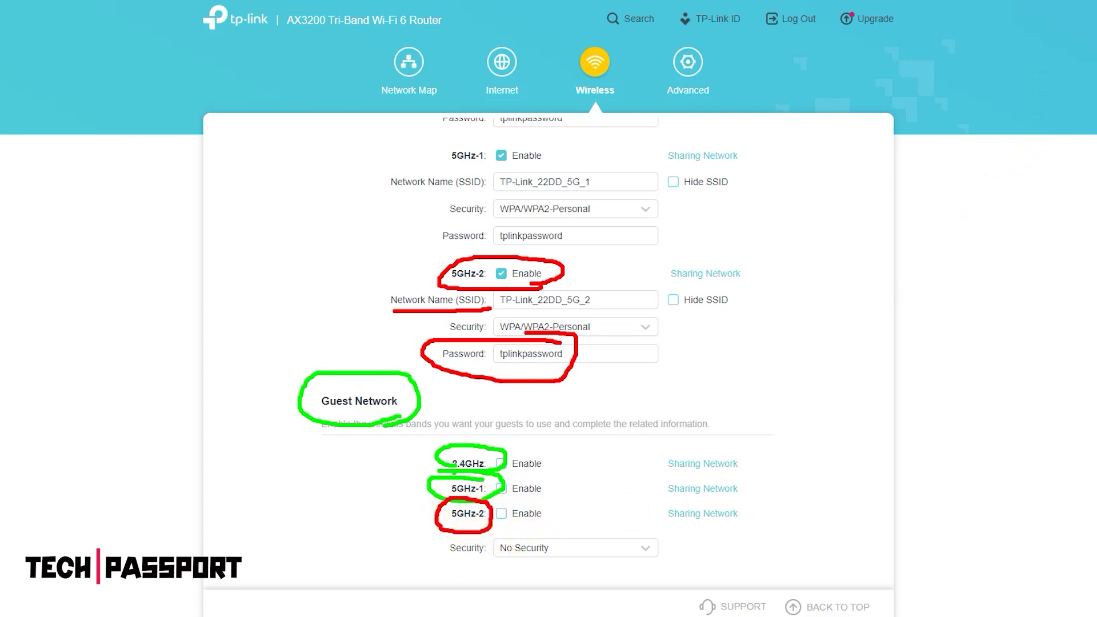
pyautogui.press('e')
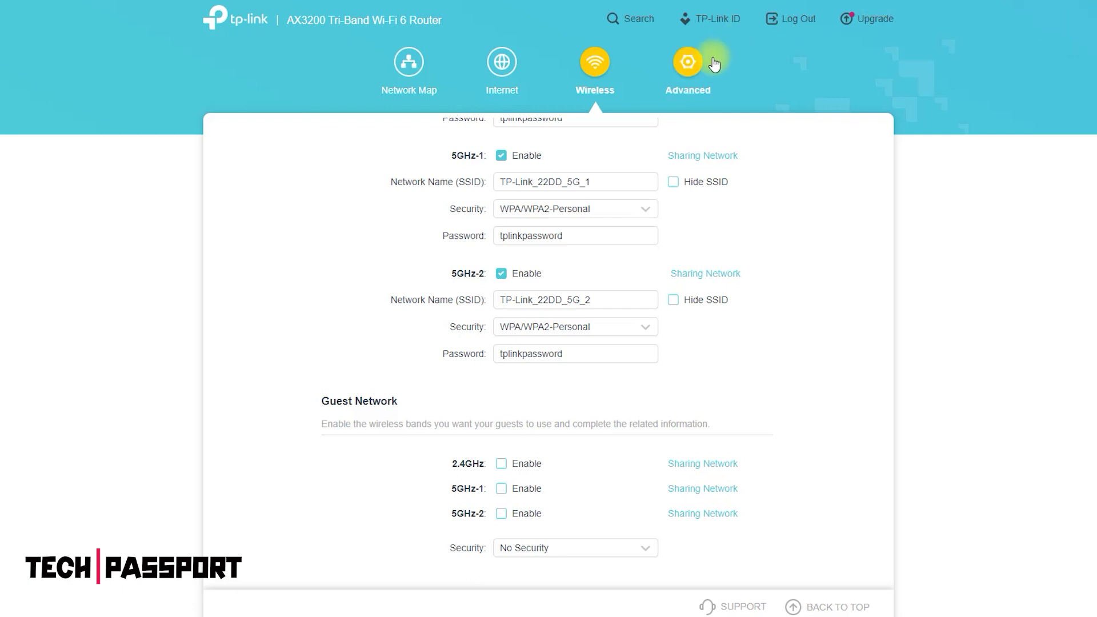
pyautogui.click(684, 67)
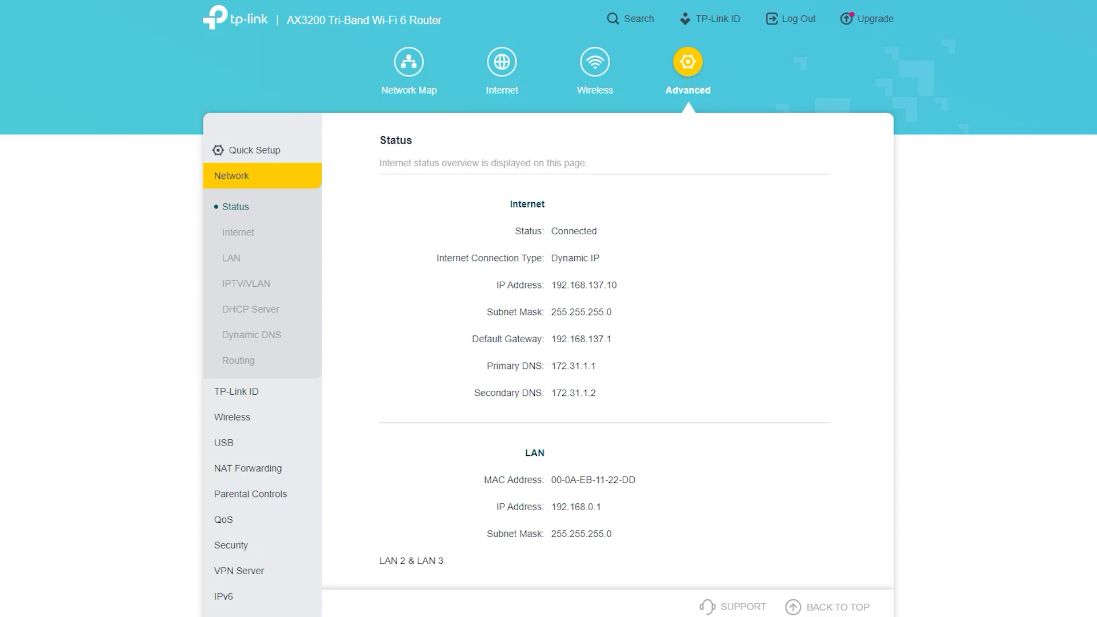
# Open Advanced Network Status, circle the Internet and LAN details, and scroll to the DHCP Server info
pyautogui.click(323, 210)
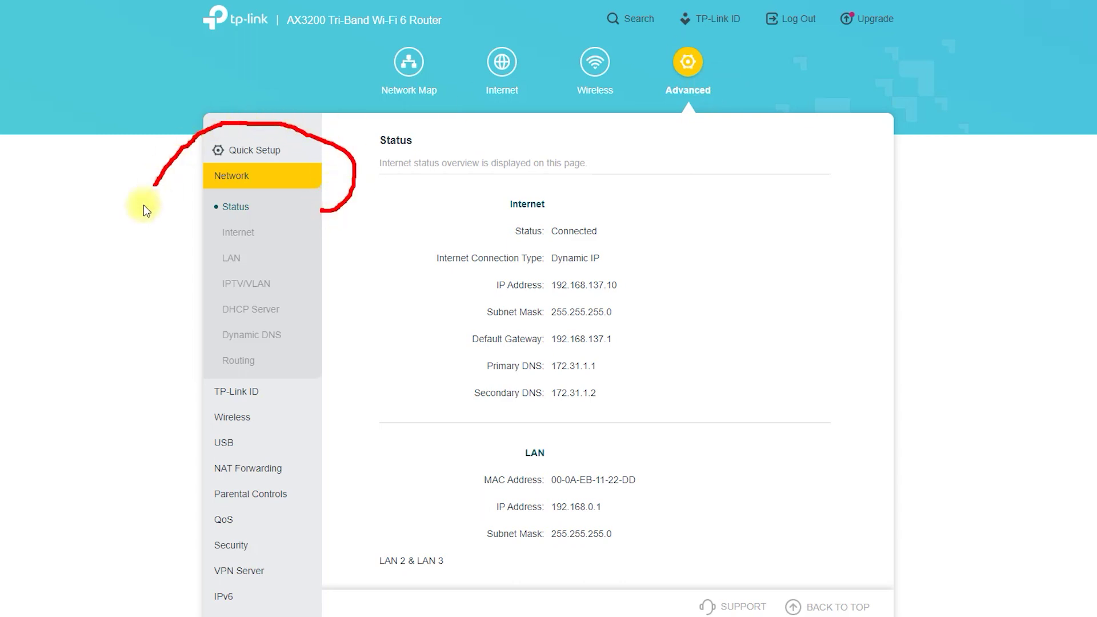
pyautogui.moveTo(143, 204)
pyautogui.mouseDown()
pyautogui.moveTo(225, 378)
pyautogui.moveTo(400, 121)
pyautogui.moveTo(423, 182)
pyautogui.mouseUp()
pyautogui.moveTo(488, 214)
pyautogui.mouseDown()
pyautogui.moveTo(486, 189)
pyautogui.moveTo(484, 212)
pyautogui.mouseUp()
pyautogui.moveTo(575, 462)
pyautogui.mouseDown()
pyautogui.moveTo(500, 460)
pyautogui.moveTo(557, 470)
pyautogui.mouseUp()
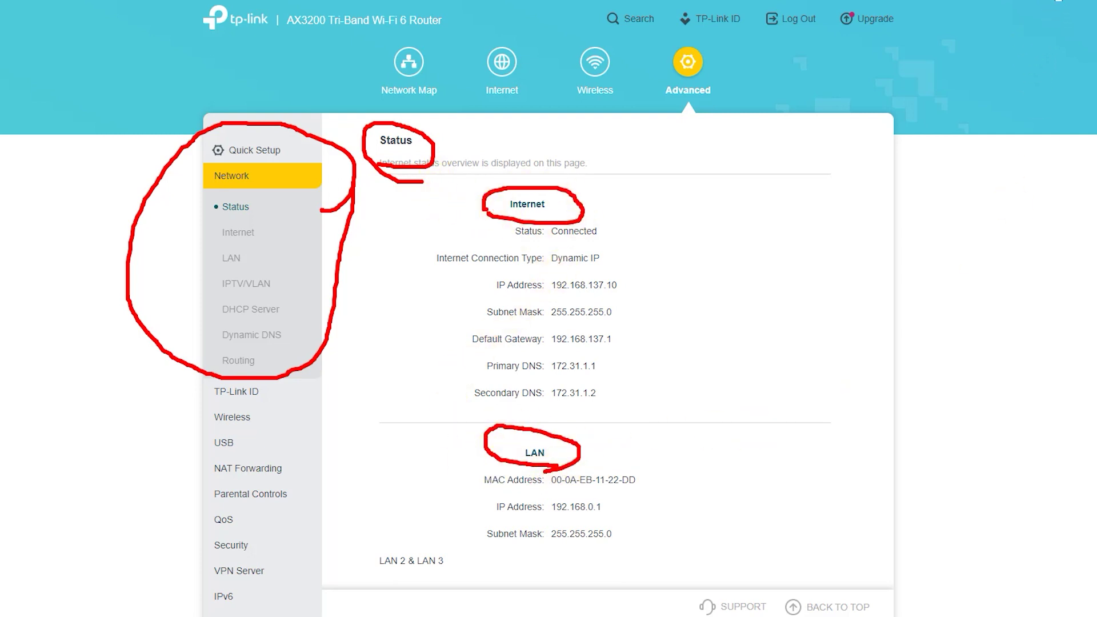
pyautogui.press('Escape')
pyautogui.scroll(-3, 687, 295)
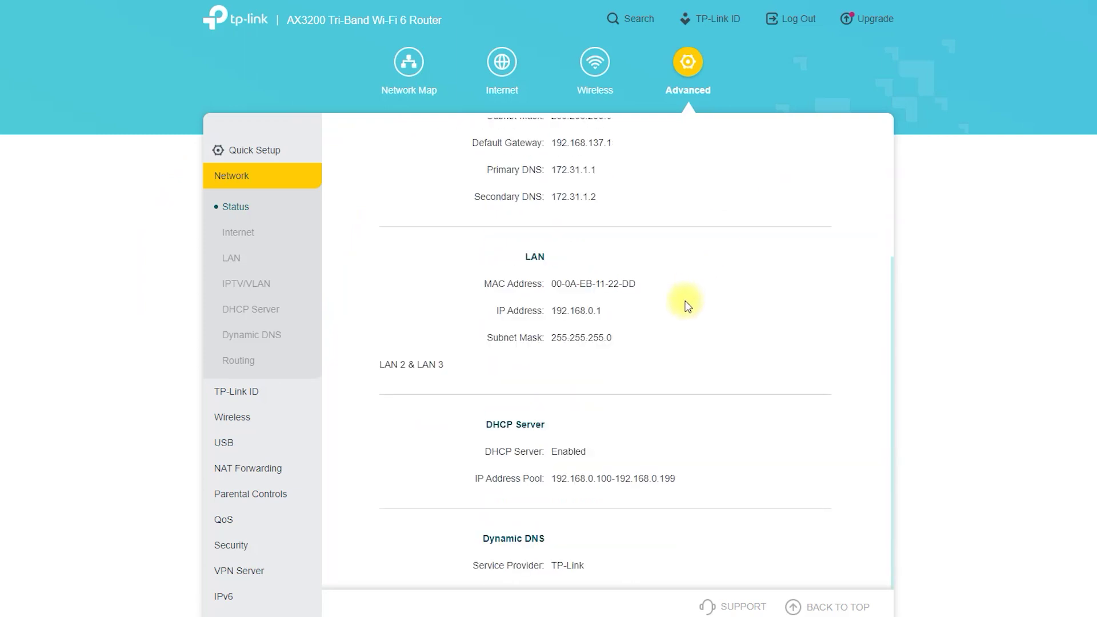
# On the Advanced Internet page, mark the two Internet Port options and draw section arrows, then clear them
pyautogui.click(241, 233)
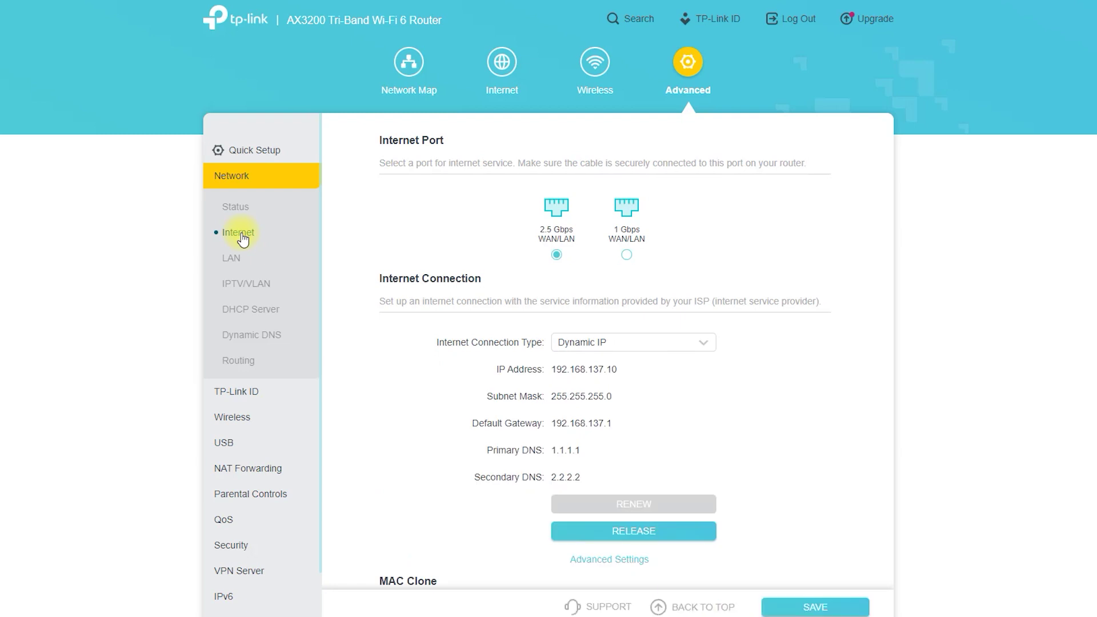
pyautogui.moveTo(704, 218)
pyautogui.mouseDown()
pyautogui.moveTo(676, 249)
pyautogui.moveTo(513, 201)
pyautogui.moveTo(657, 267)
pyautogui.mouseUp()
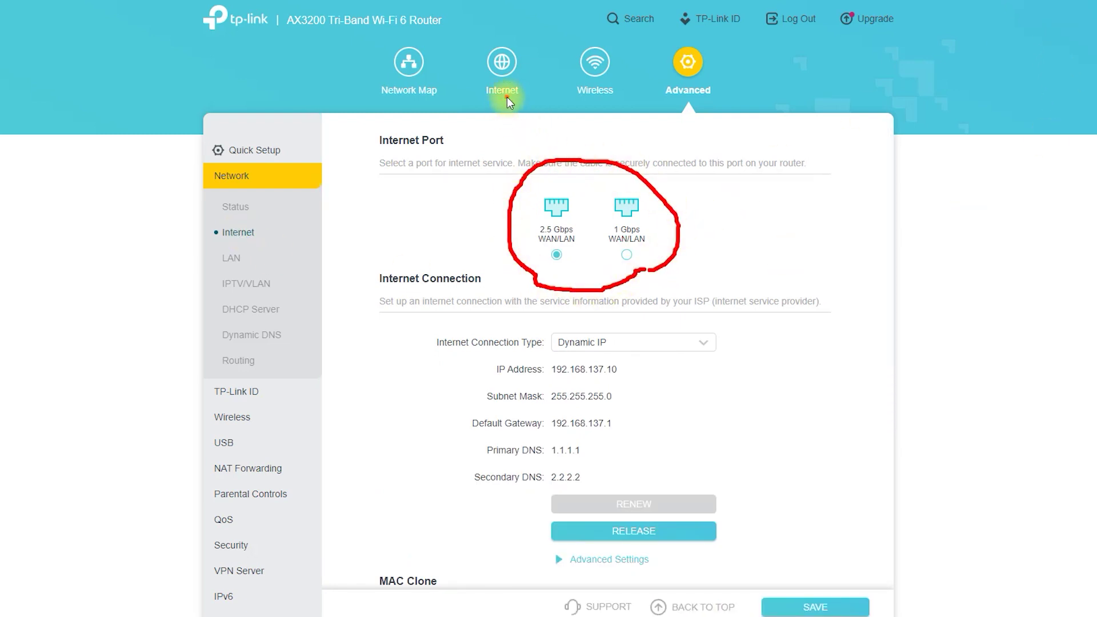
pyautogui.moveTo(507, 97); pyautogui.dragTo(332, 214)
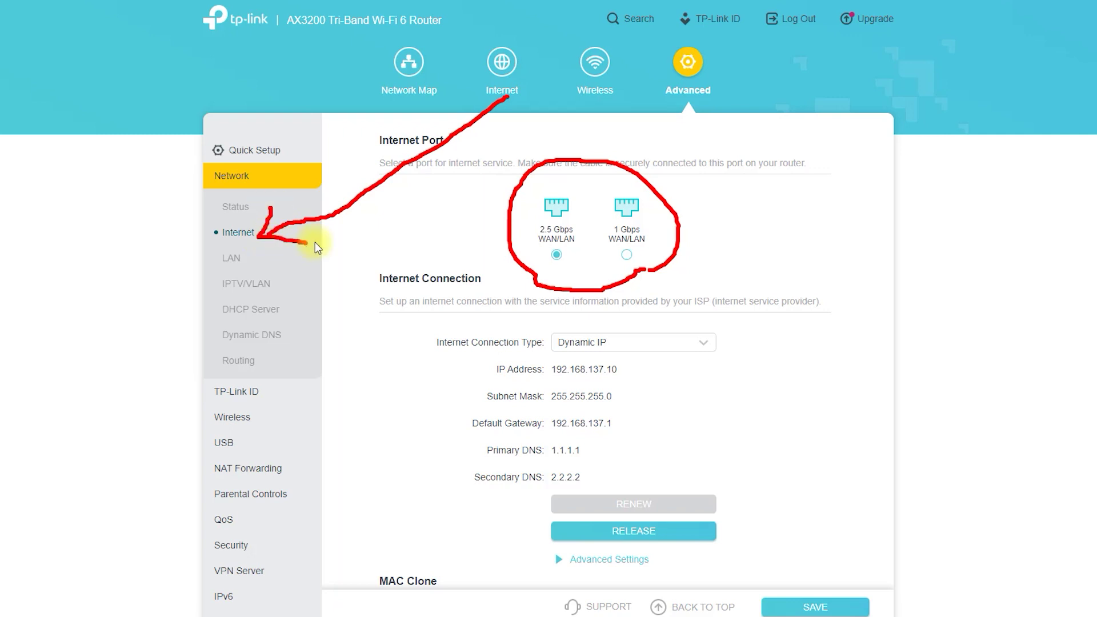
pyautogui.moveTo(600, 77)
pyautogui.mouseDown()
pyautogui.moveTo(447, 300)
pyautogui.moveTo(287, 400)
pyautogui.mouseUp()
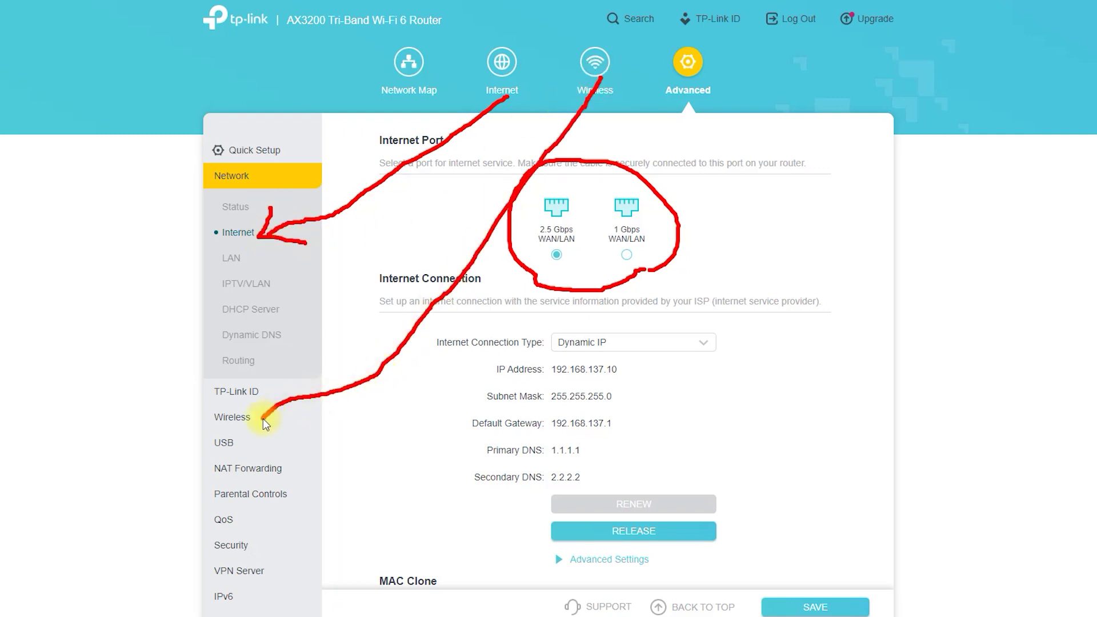
pyautogui.moveTo(265, 416); pyautogui.dragTo(292, 375)
pyautogui.press('Escape')
# Visit the LAN, IPTV/VLAN, DHCP Server, Dynamic DNS, Routing and TP-Link ID pages in turn
pyautogui.click(228, 257)
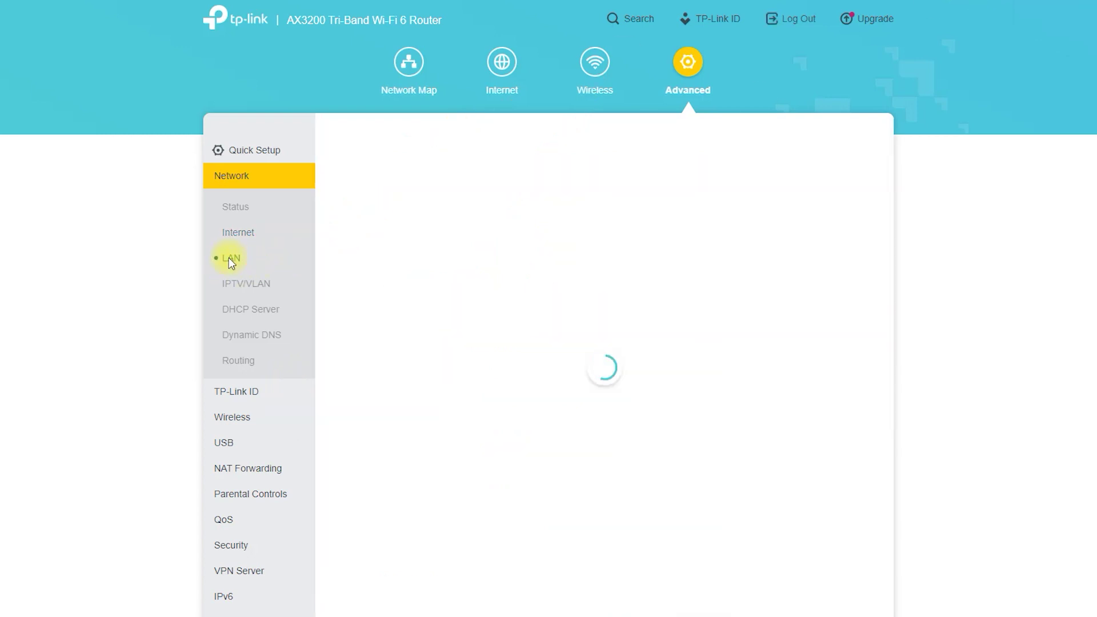
pyautogui.click(245, 285)
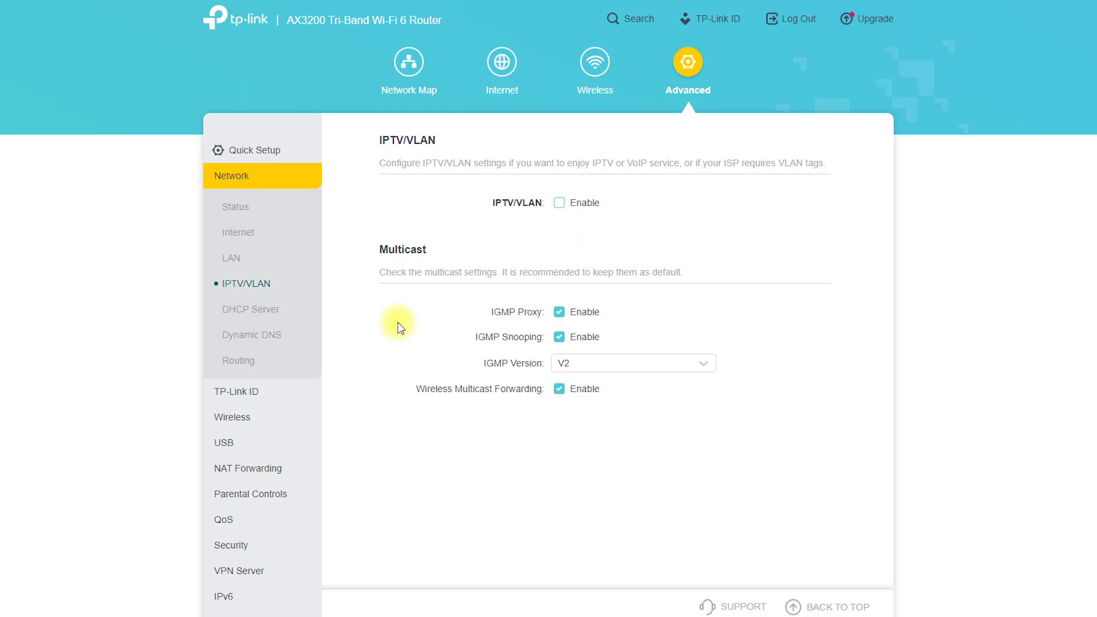
pyautogui.click(268, 311)
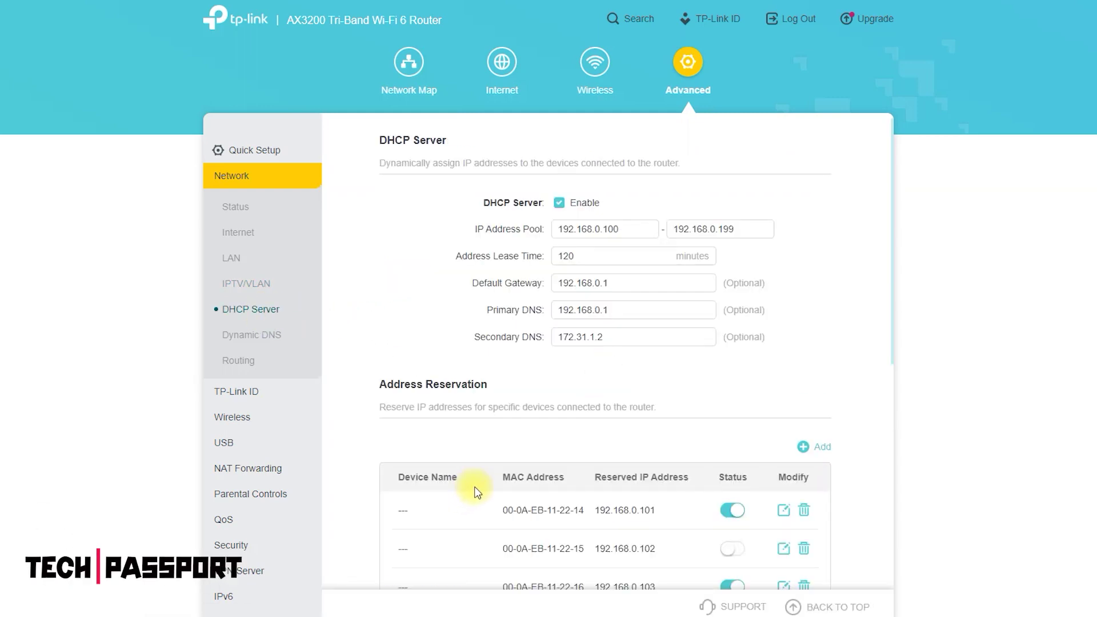
pyautogui.click(252, 338)
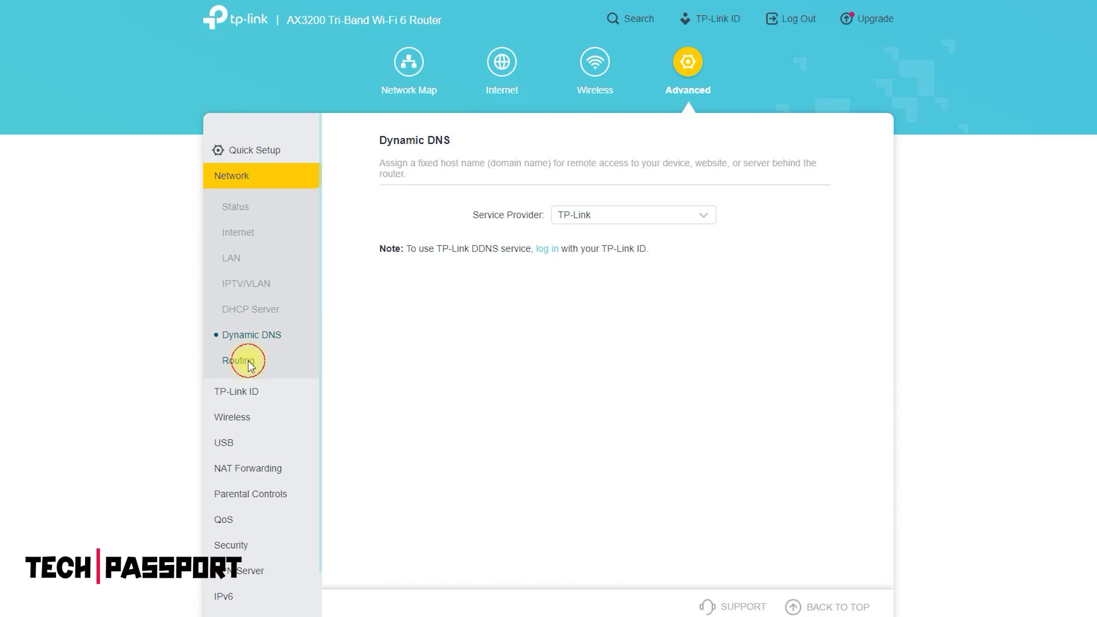
pyautogui.click(248, 361)
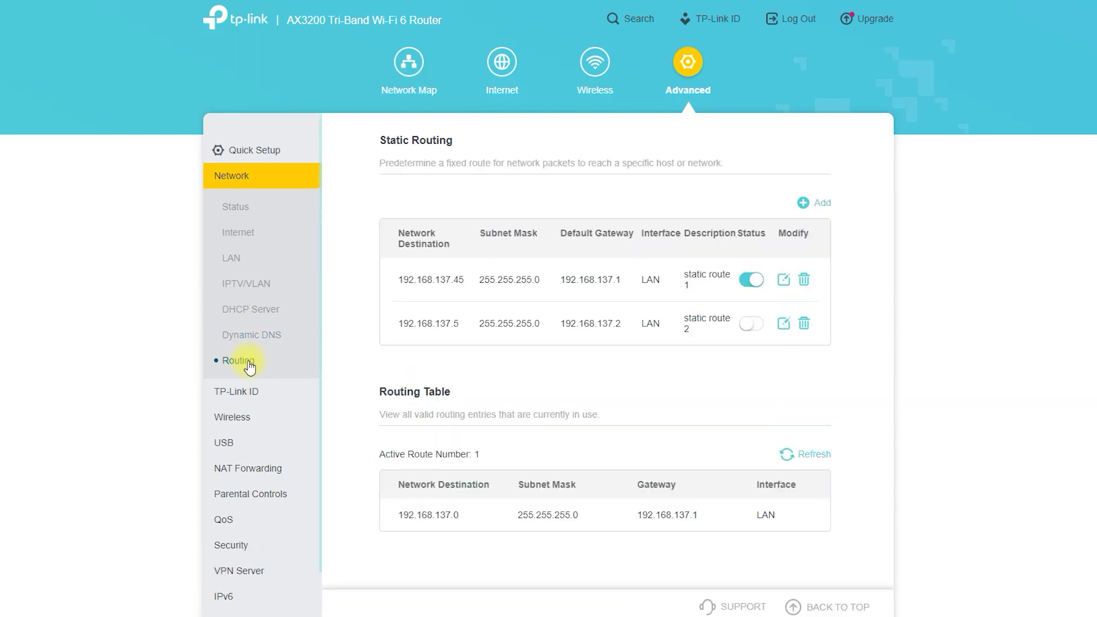
pyautogui.click(238, 393)
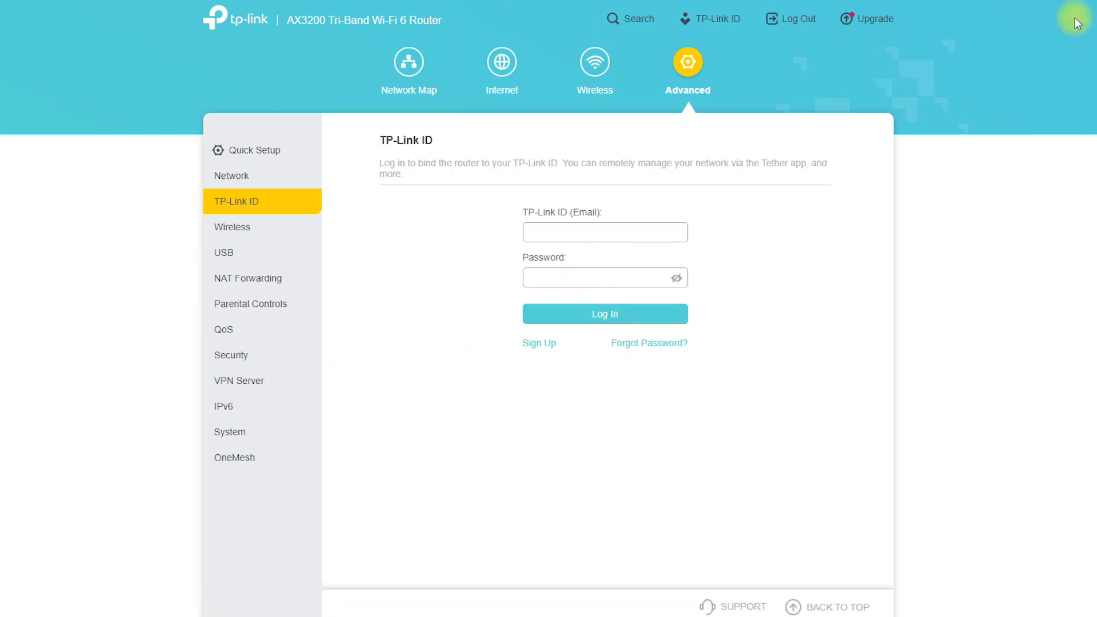
# Circle the TP-Link ID email-and-password login form, then expand the Wireless sub-pages
pyautogui.moveTo(708, 260)
pyautogui.mouseDown()
pyautogui.moveTo(448, 211)
pyautogui.moveTo(714, 228)
pyautogui.mouseUp()
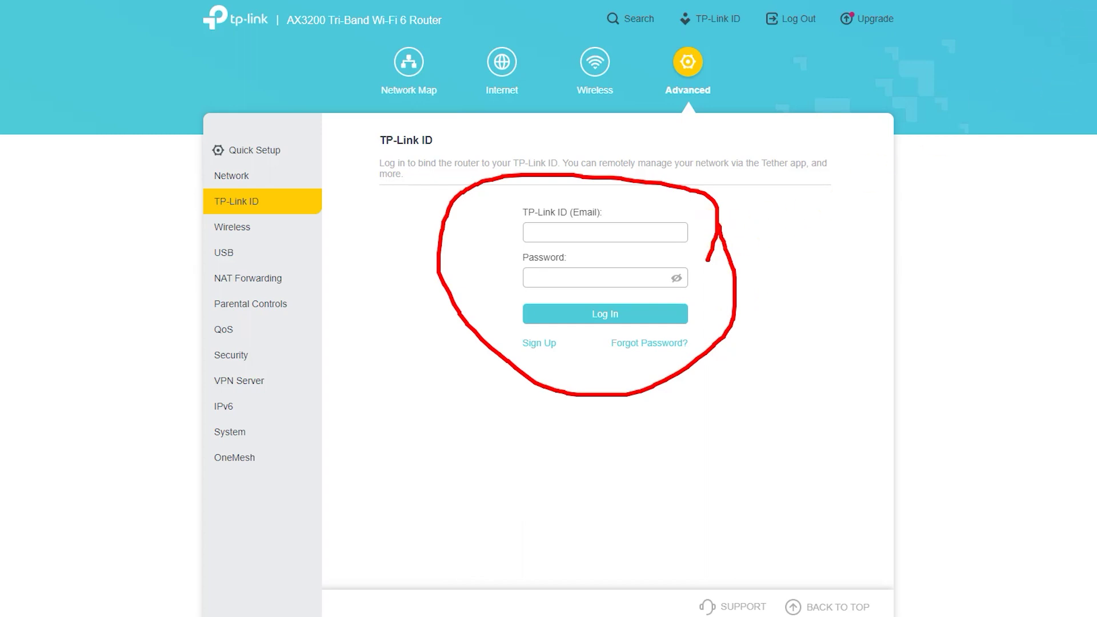
pyautogui.click(229, 232)
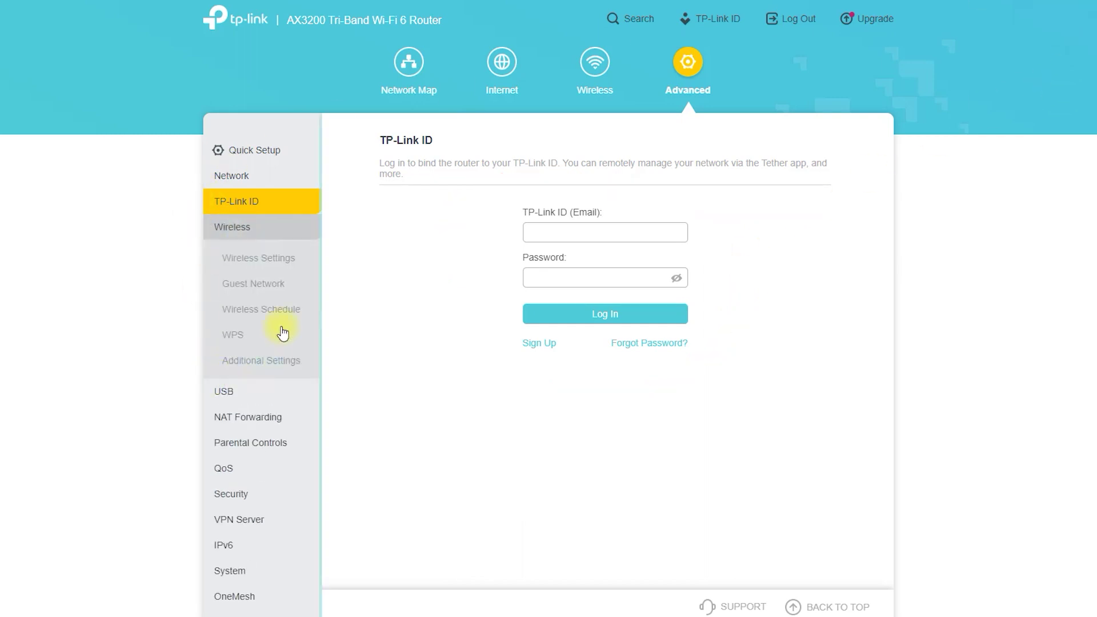
# On Wireless Settings, mark OFDMA/TWT/Smart Connect and the 2.4GHz name, WPA/WPA2-Personal security and password
pyautogui.click(281, 256)
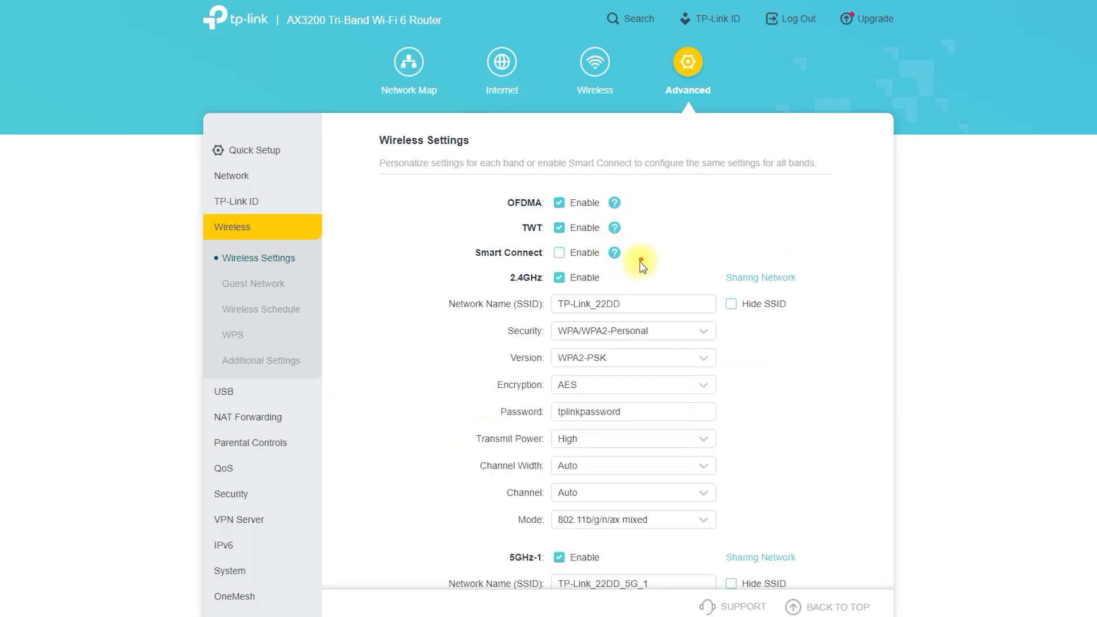
pyautogui.moveTo(641, 264)
pyautogui.mouseDown()
pyautogui.moveTo(558, 166)
pyautogui.moveTo(480, 279)
pyautogui.moveTo(645, 262)
pyautogui.moveTo(633, 266)
pyautogui.mouseUp()
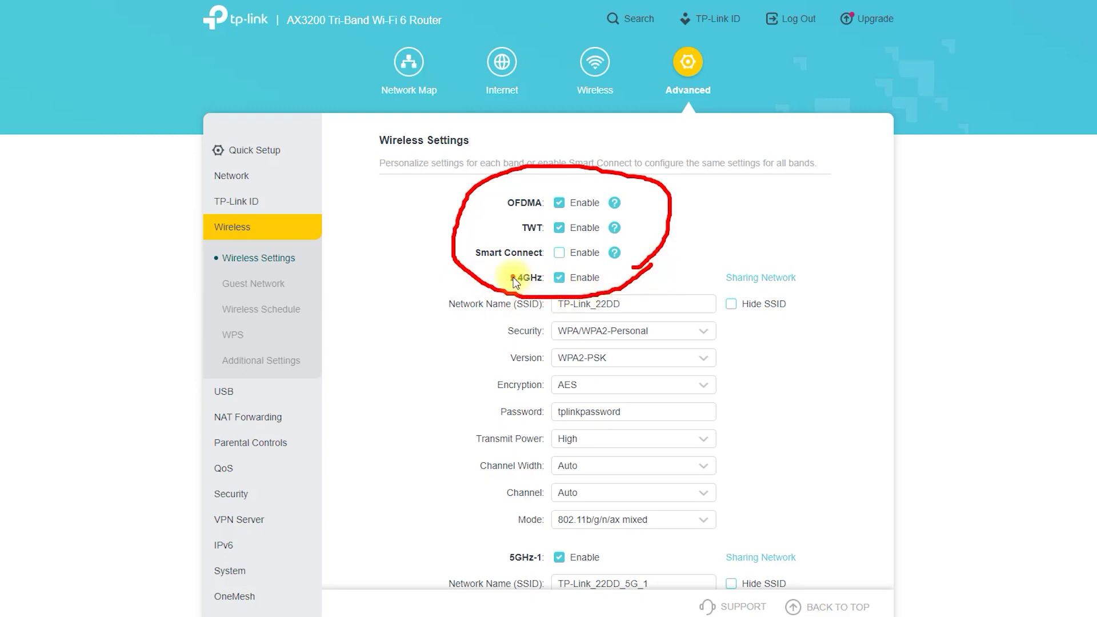
pyautogui.moveTo(507, 285); pyautogui.dragTo(547, 285)
pyautogui.moveTo(448, 318); pyautogui.dragTo(506, 321)
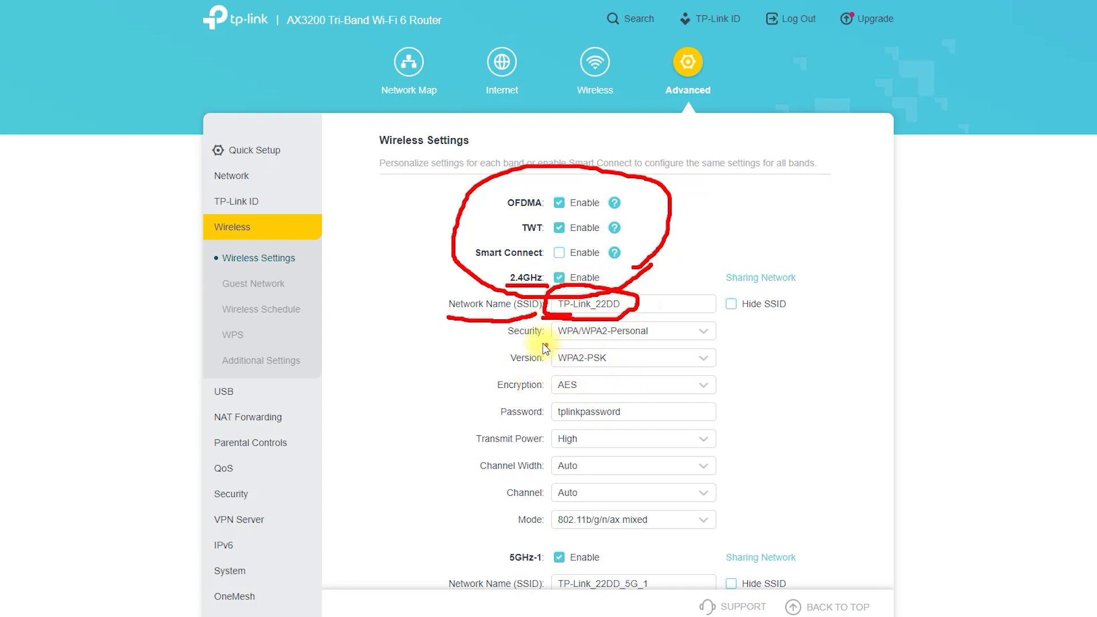
pyautogui.moveTo(542, 342); pyautogui.dragTo(646, 341)
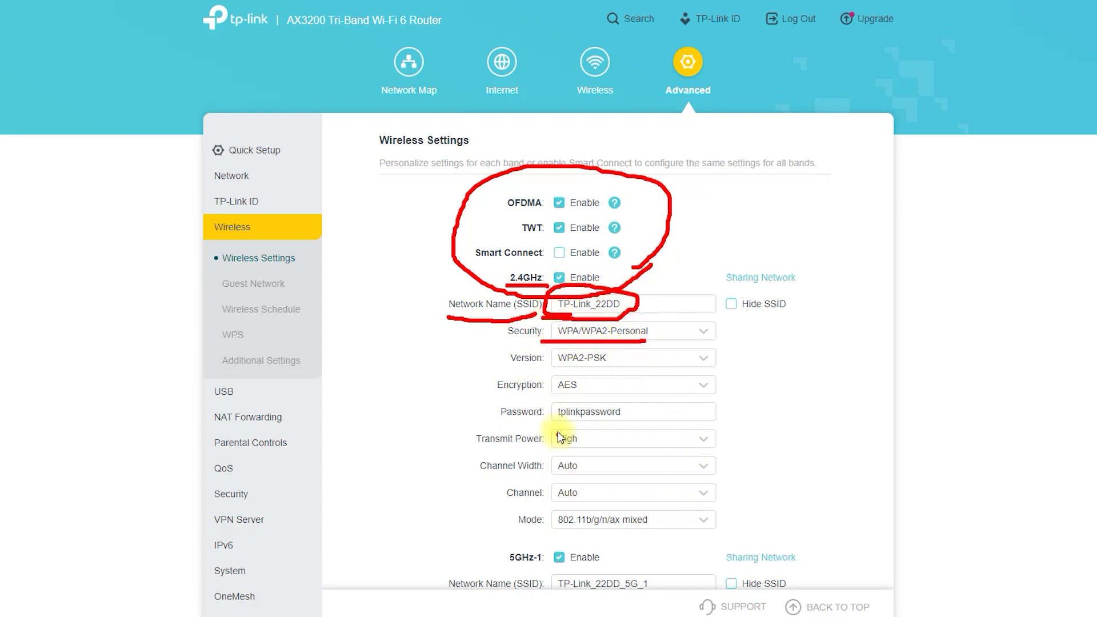
pyautogui.moveTo(543, 423)
pyautogui.mouseDown()
pyautogui.moveTo(642, 411)
pyautogui.moveTo(496, 400)
pyautogui.mouseUp()
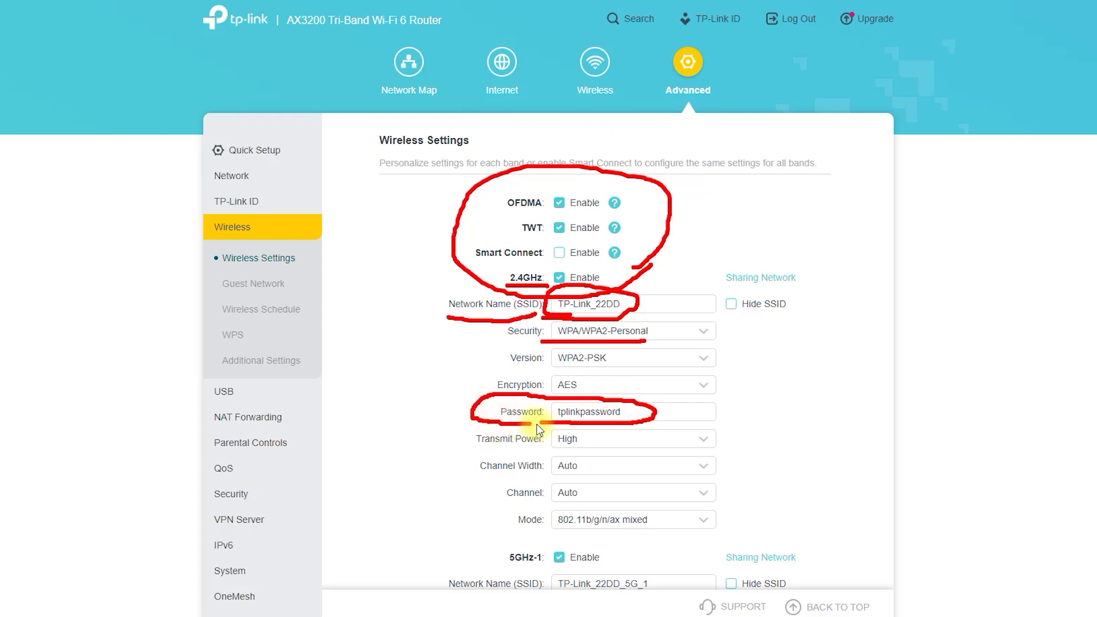
pyautogui.click(821, 349)
pyautogui.press('Escape')
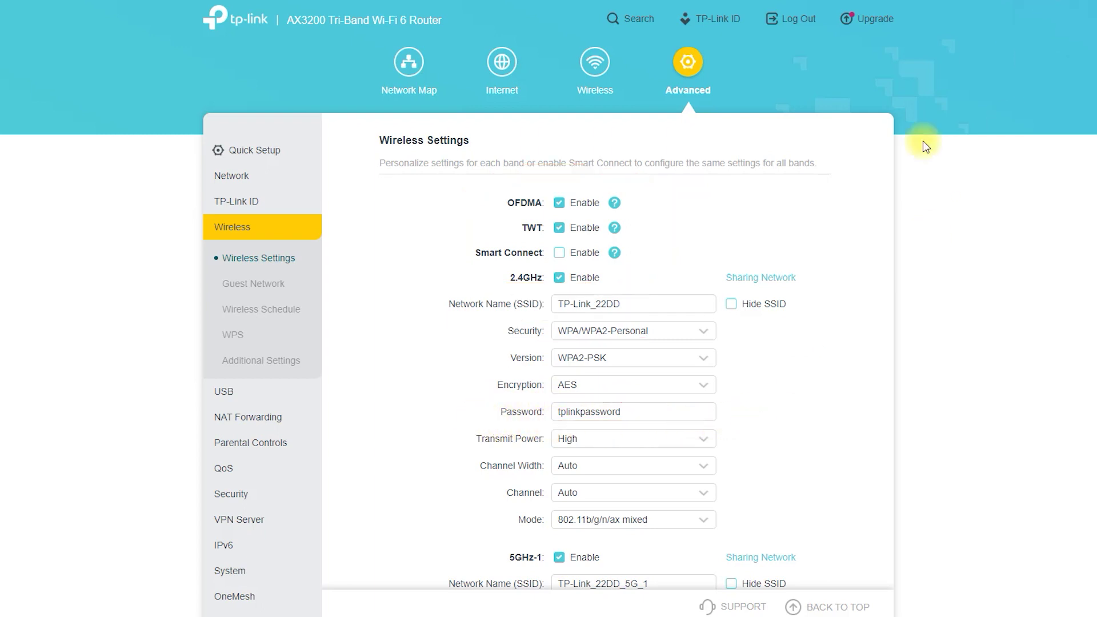
# Mark the 5GHz-1 and 5GHz-2 enable options and passwords plus MU-MIMO, then view Guest Network
pyautogui.scroll(-5, 825, 320)
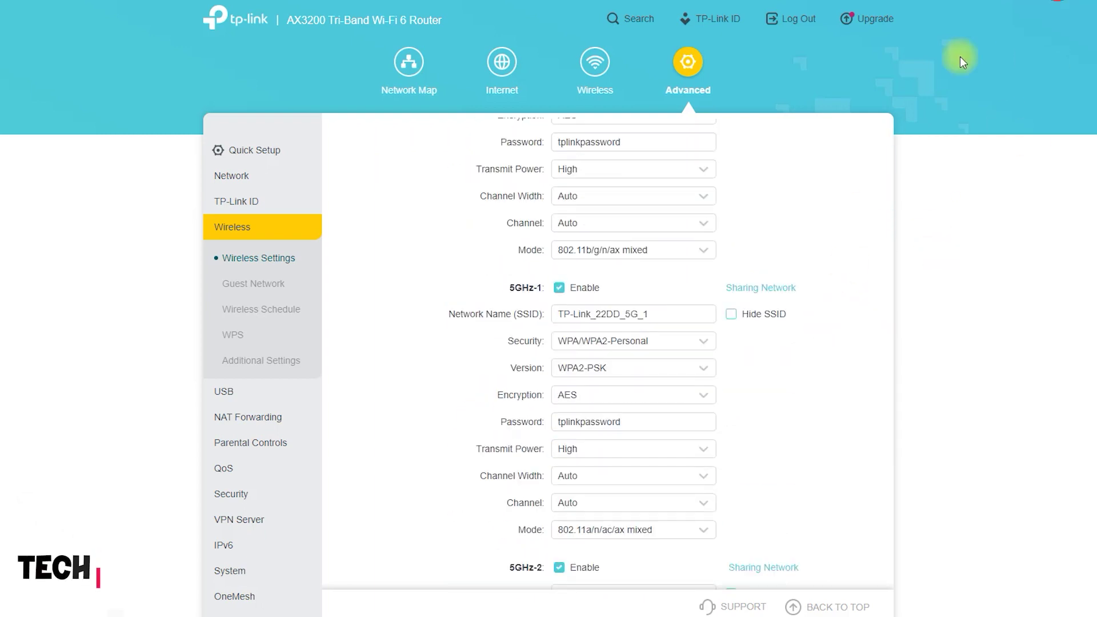
pyautogui.moveTo(550, 299)
pyautogui.mouseDown()
pyautogui.moveTo(622, 293)
pyautogui.moveTo(507, 277)
pyautogui.moveTo(549, 307)
pyautogui.mouseUp()
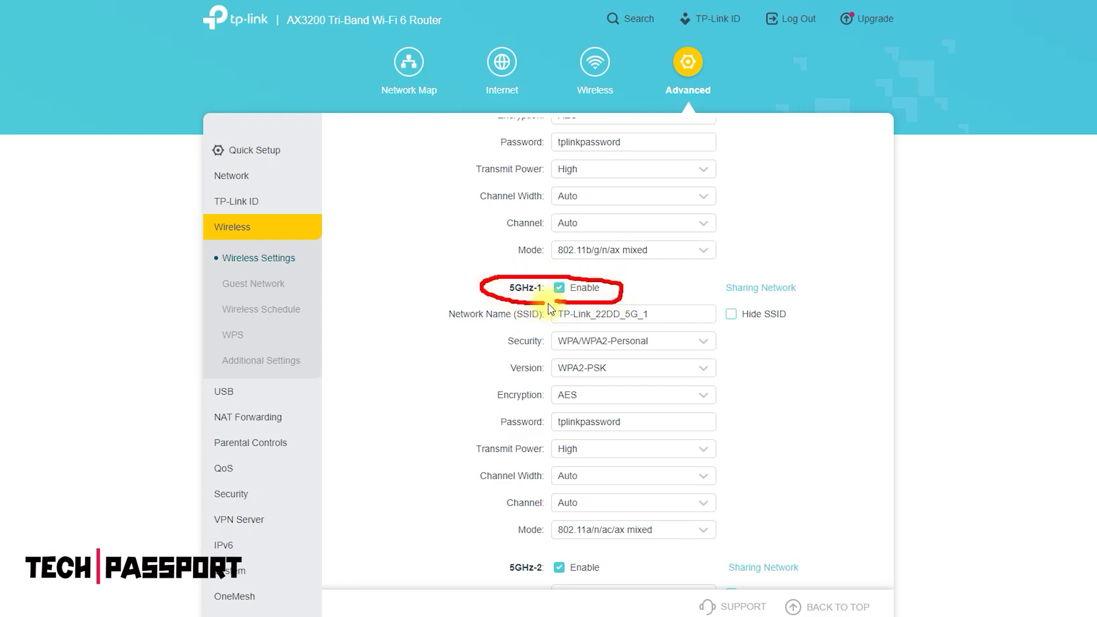
pyautogui.moveTo(553, 430)
pyautogui.mouseDown()
pyautogui.moveTo(650, 418)
pyautogui.moveTo(503, 413)
pyautogui.moveTo(553, 432)
pyautogui.mouseUp()
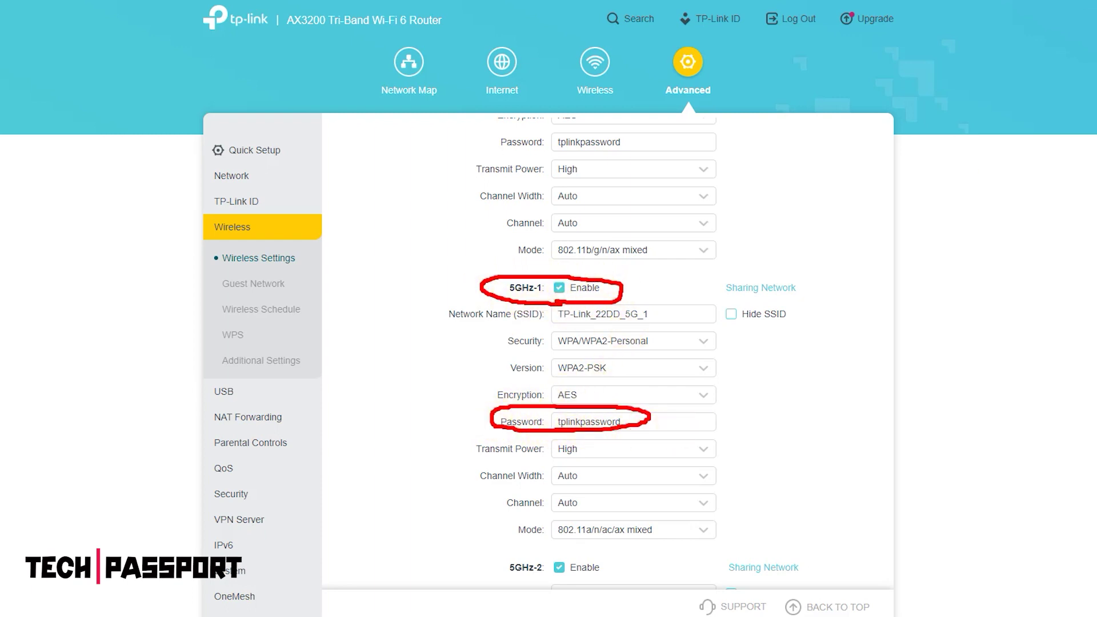
pyautogui.scroll(-5, 837, 229)
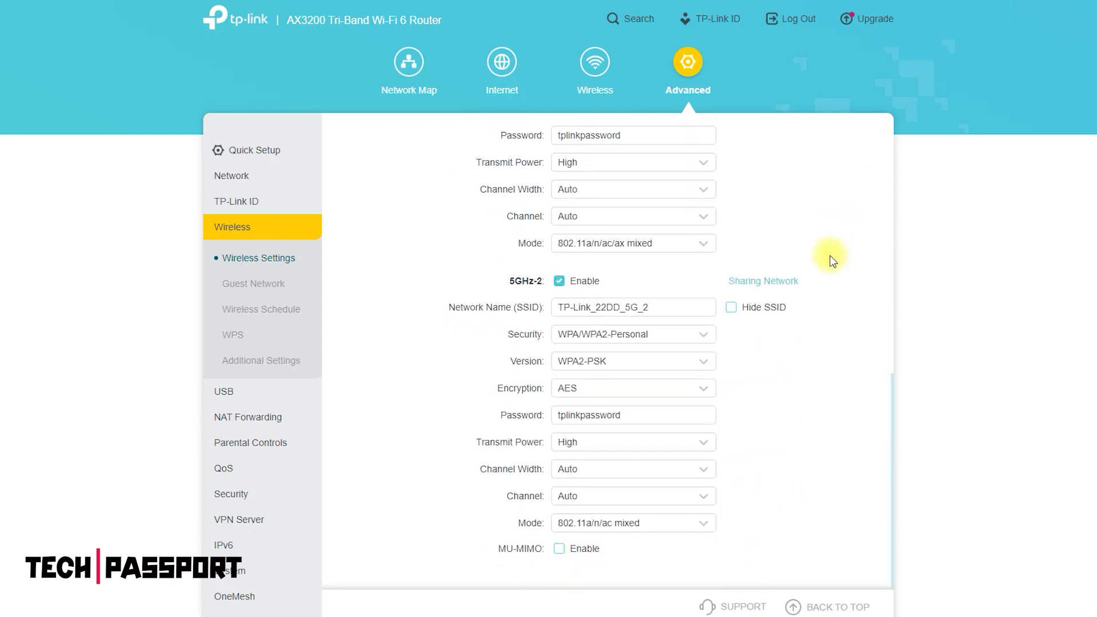
pyautogui.moveTo(614, 284)
pyautogui.mouseDown()
pyautogui.moveTo(605, 270)
pyautogui.moveTo(474, 293)
pyautogui.moveTo(611, 287)
pyautogui.mouseUp()
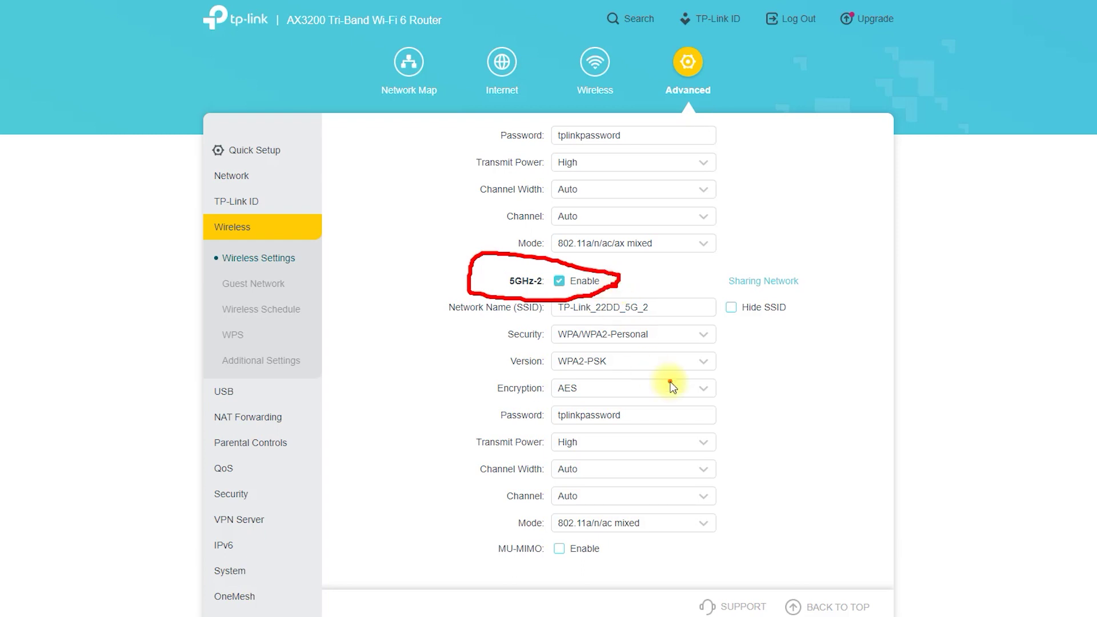
pyautogui.moveTo(555, 426)
pyautogui.mouseDown()
pyautogui.moveTo(643, 412)
pyautogui.moveTo(502, 407)
pyautogui.moveTo(550, 439)
pyautogui.mouseUp()
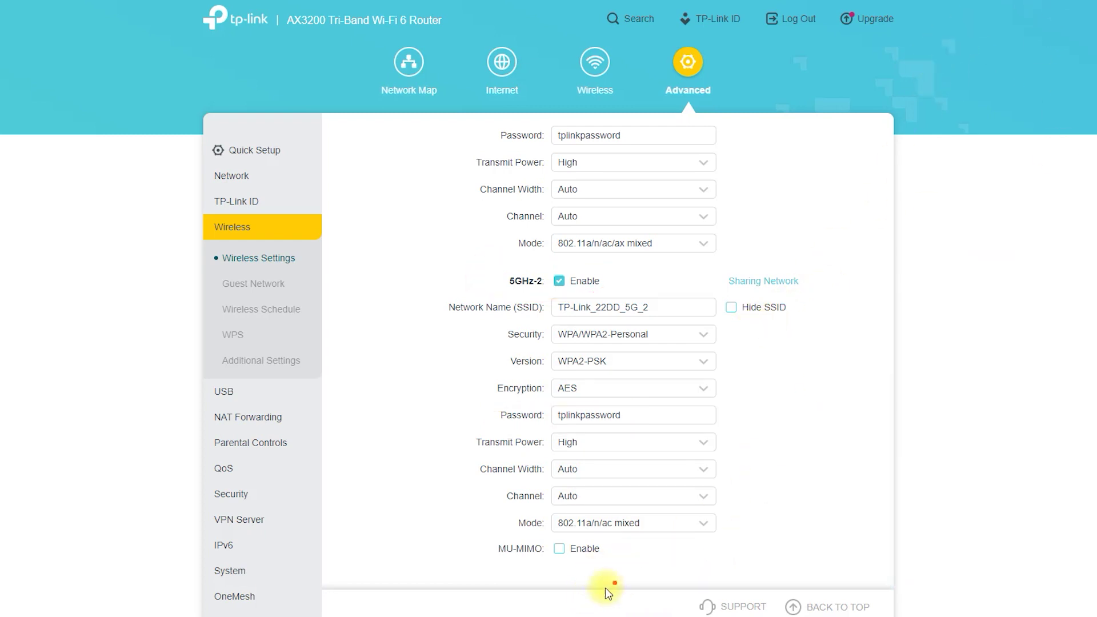
pyautogui.moveTo(522, 529)
pyautogui.mouseDown()
pyautogui.moveTo(514, 571)
pyautogui.moveTo(594, 568)
pyautogui.mouseUp()
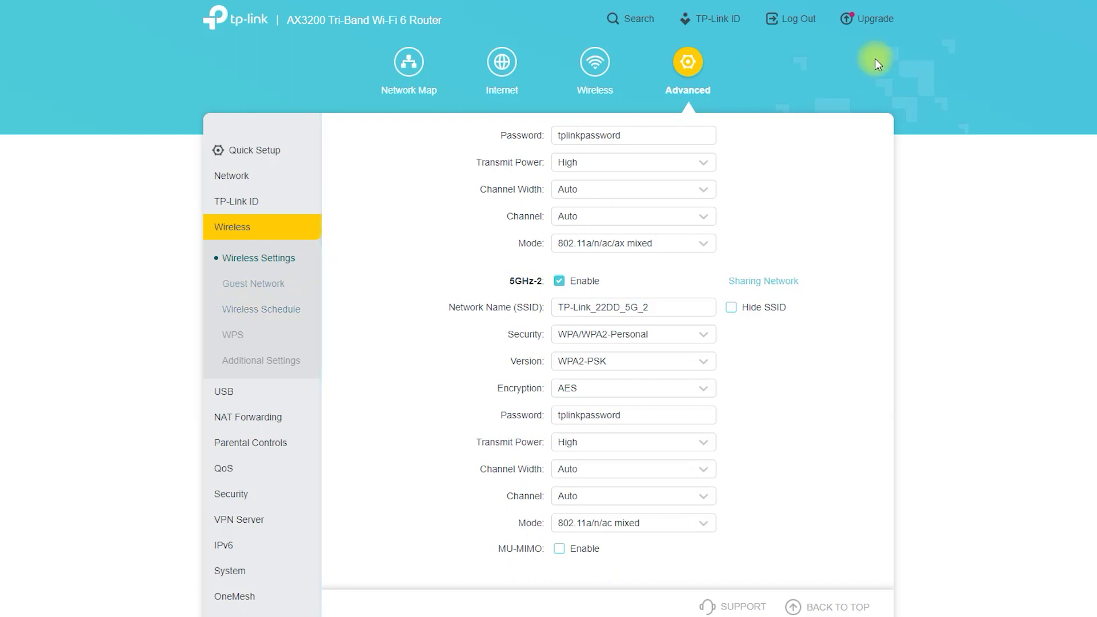
pyautogui.click(245, 284)
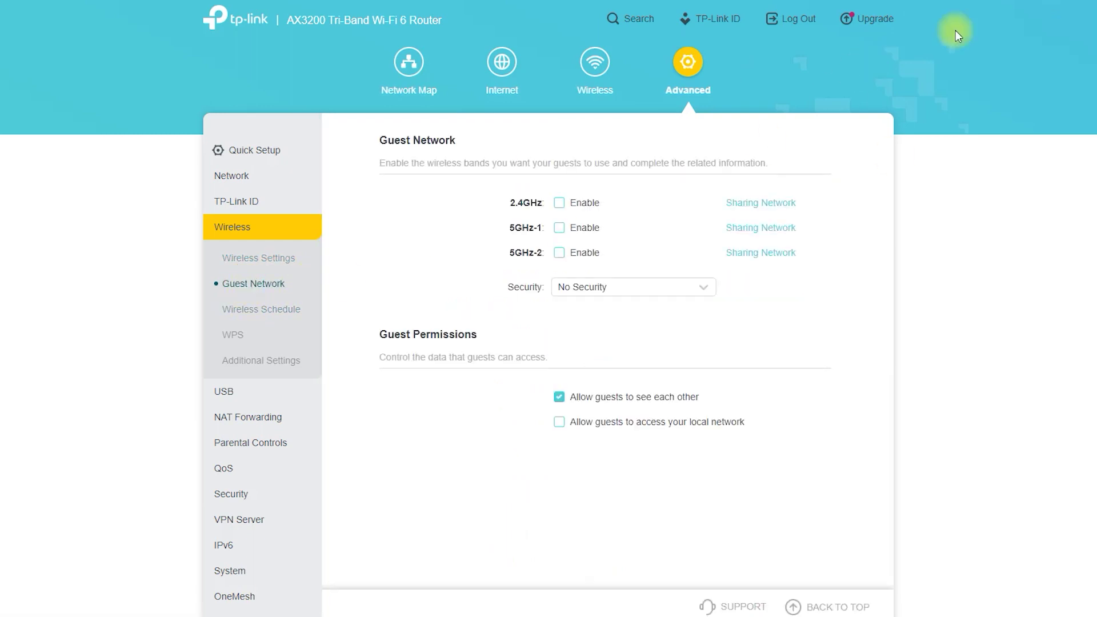
# Circle the 2.4GHz and 5GHz-1 guest network band options and mark each guest band
pyautogui.moveTo(611, 215)
pyautogui.mouseDown()
pyautogui.moveTo(592, 180)
pyautogui.moveTo(498, 218)
pyautogui.mouseUp()
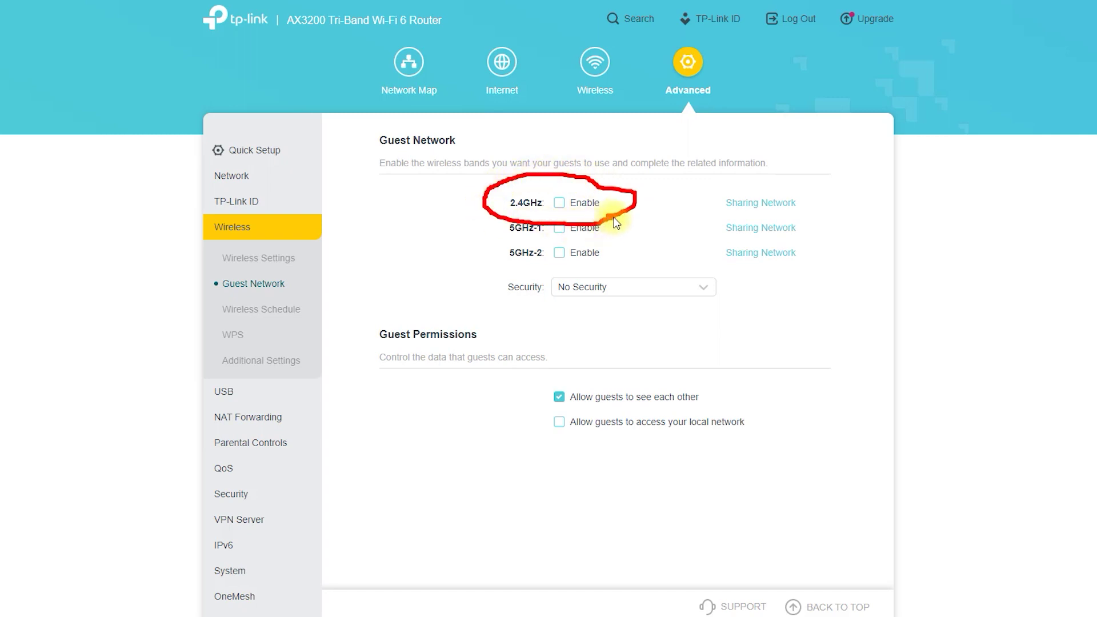
pyautogui.click(591, 248)
pyautogui.moveTo(625, 234)
pyautogui.mouseDown()
pyautogui.moveTo(503, 215)
pyautogui.moveTo(607, 236)
pyautogui.moveTo(605, 259)
pyautogui.moveTo(627, 250)
pyautogui.moveTo(497, 238)
pyautogui.moveTo(583, 262)
pyautogui.moveTo(626, 248)
pyautogui.mouseUp()
pyautogui.press('Escape')
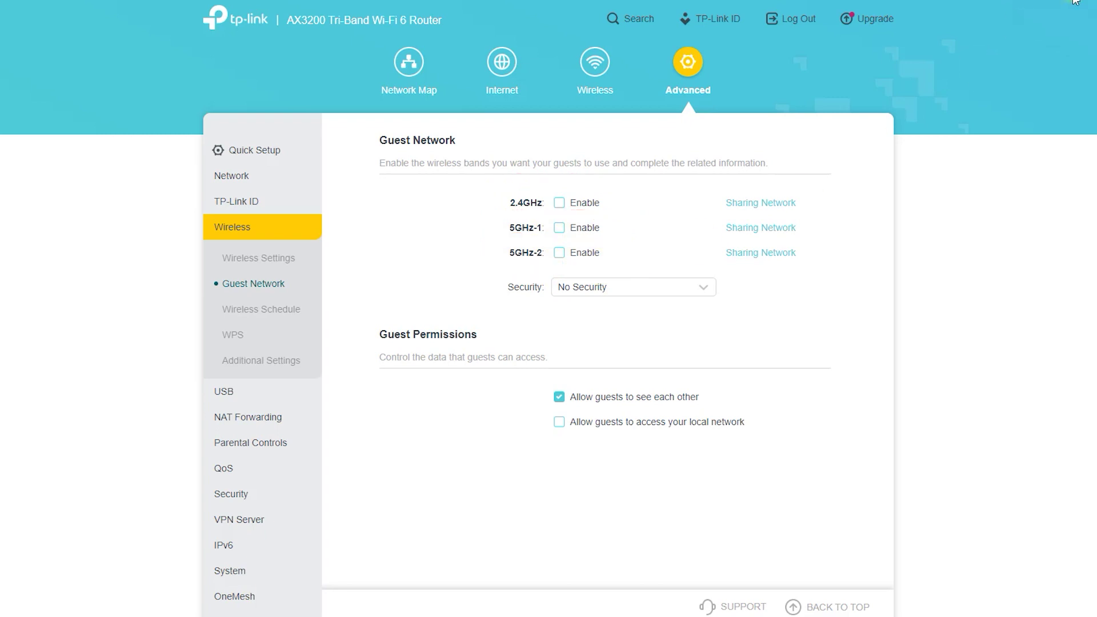
pyautogui.moveTo(466, 277)
pyautogui.mouseDown()
pyautogui.moveTo(506, 266)
pyautogui.moveTo(521, 199)
pyautogui.mouseUp()
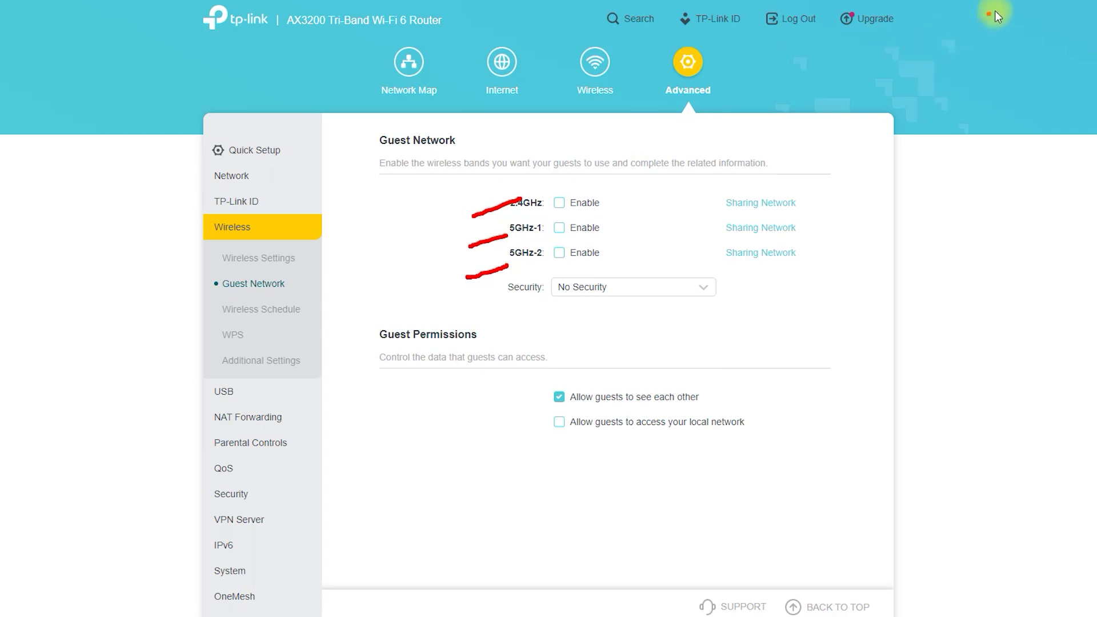
# Browse the Wireless Schedule, WPS and Additional Settings pages, then view USB Storage Device
pyautogui.click(246, 310)
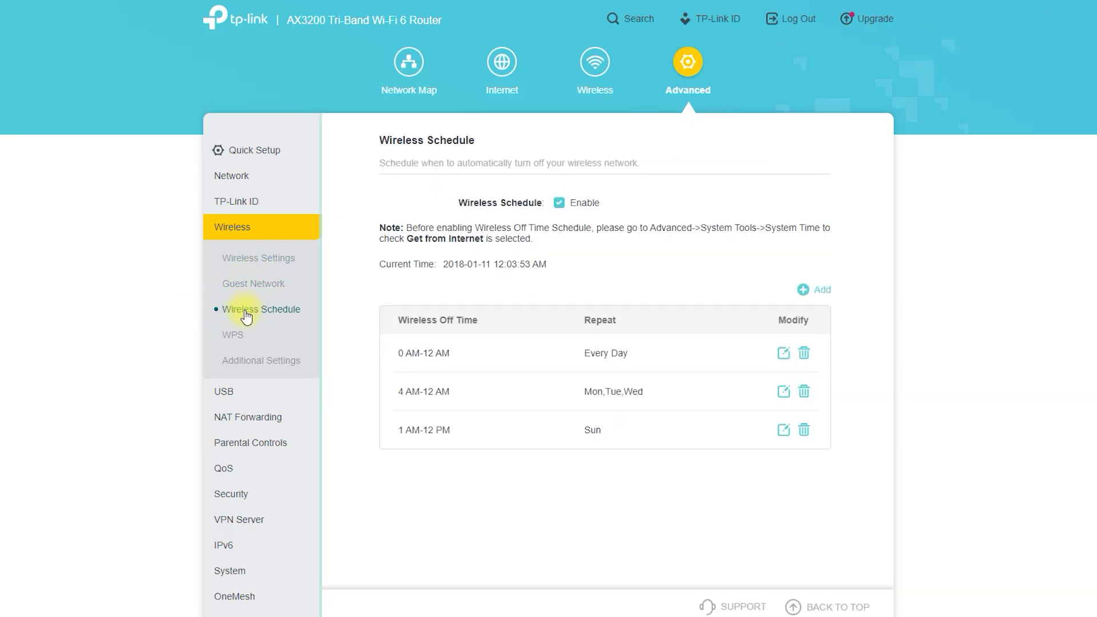
pyautogui.click(232, 333)
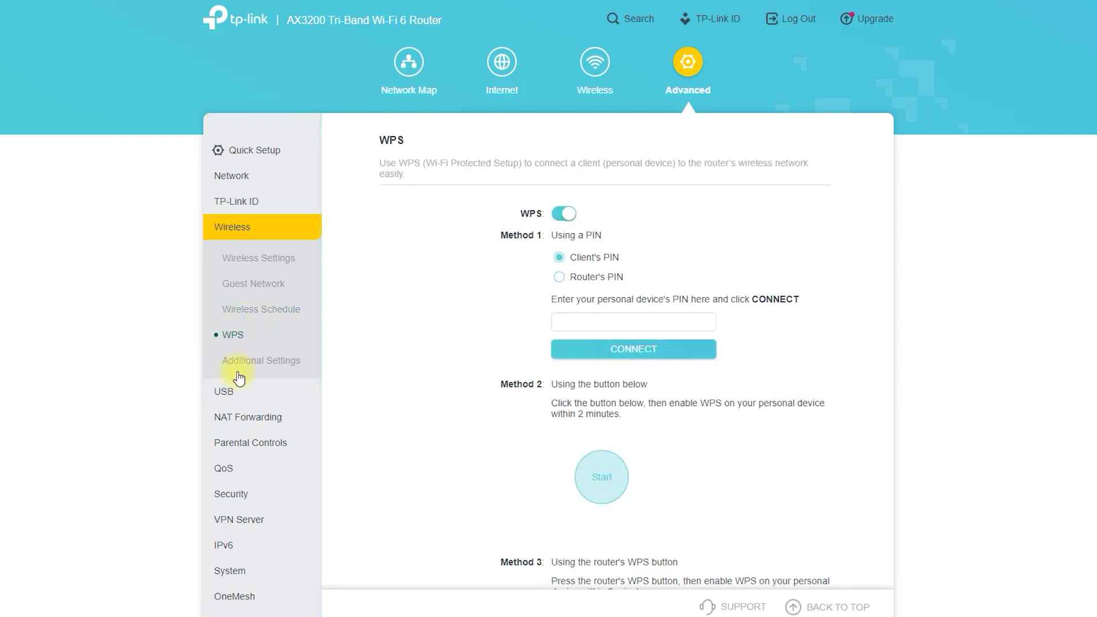
pyautogui.click(258, 364)
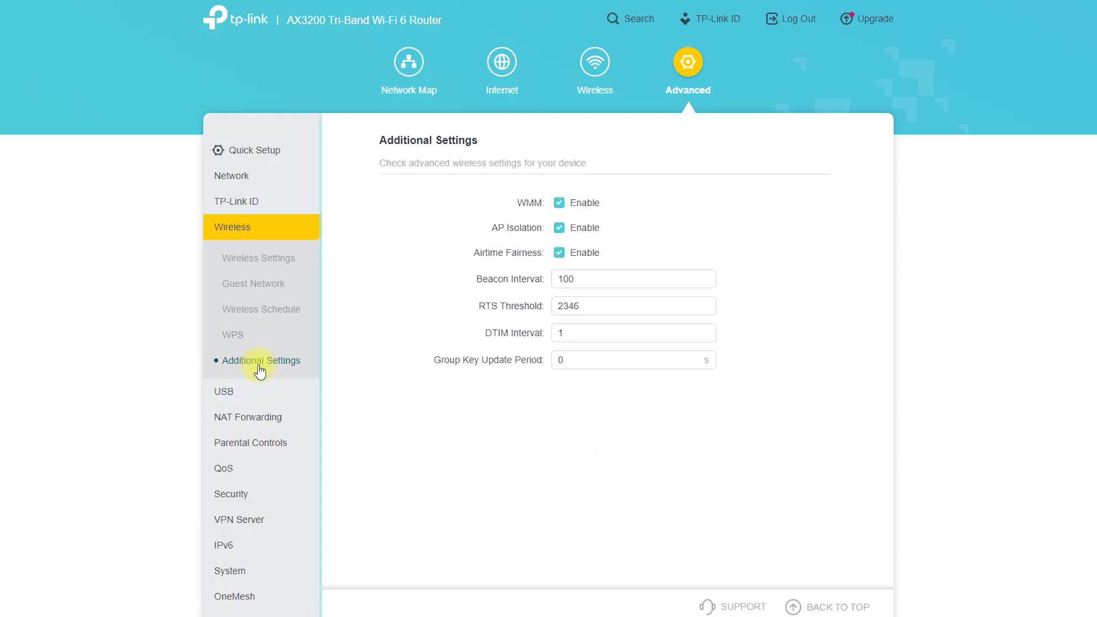
pyautogui.click(223, 392)
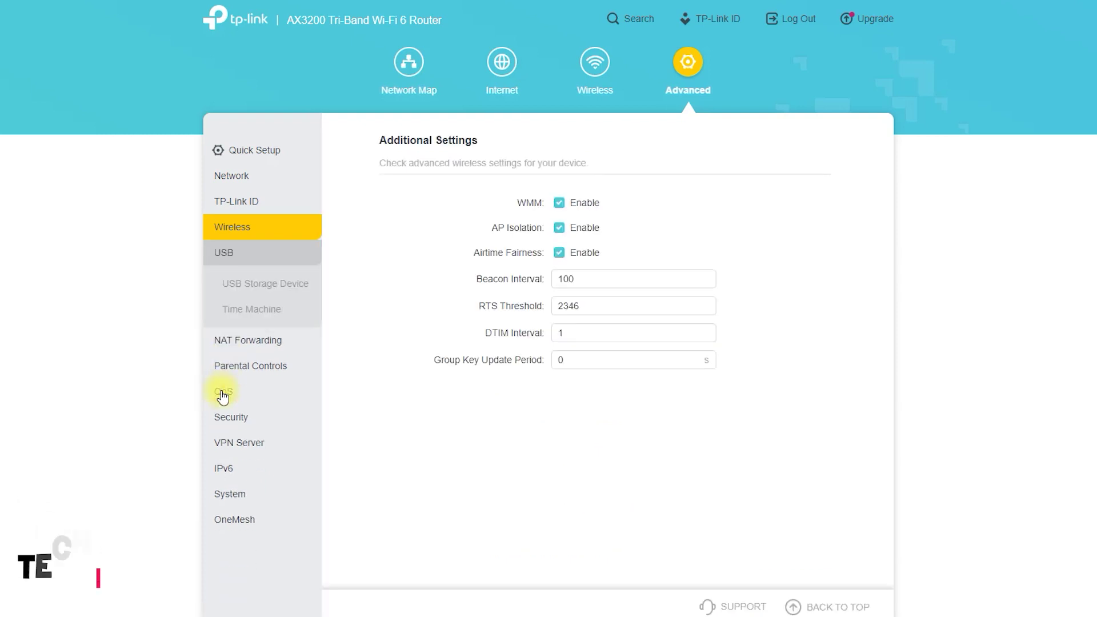
pyautogui.click(253, 284)
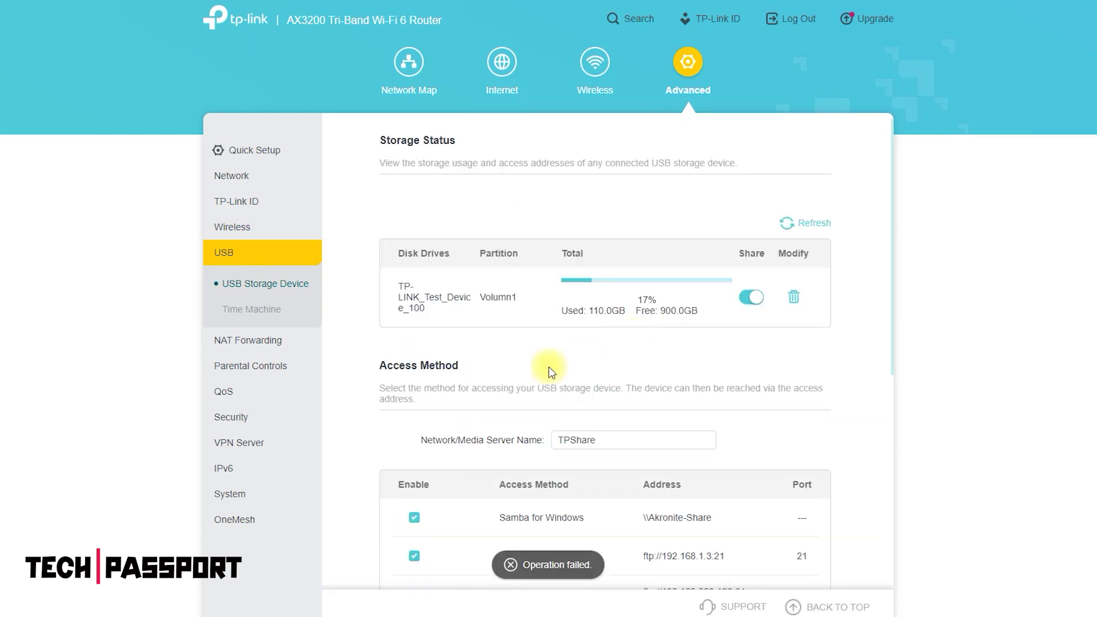
# Scroll through the USB Storage Device page, then view the Time Machine backup settings
pyautogui.scroll(-1, 497, 380)
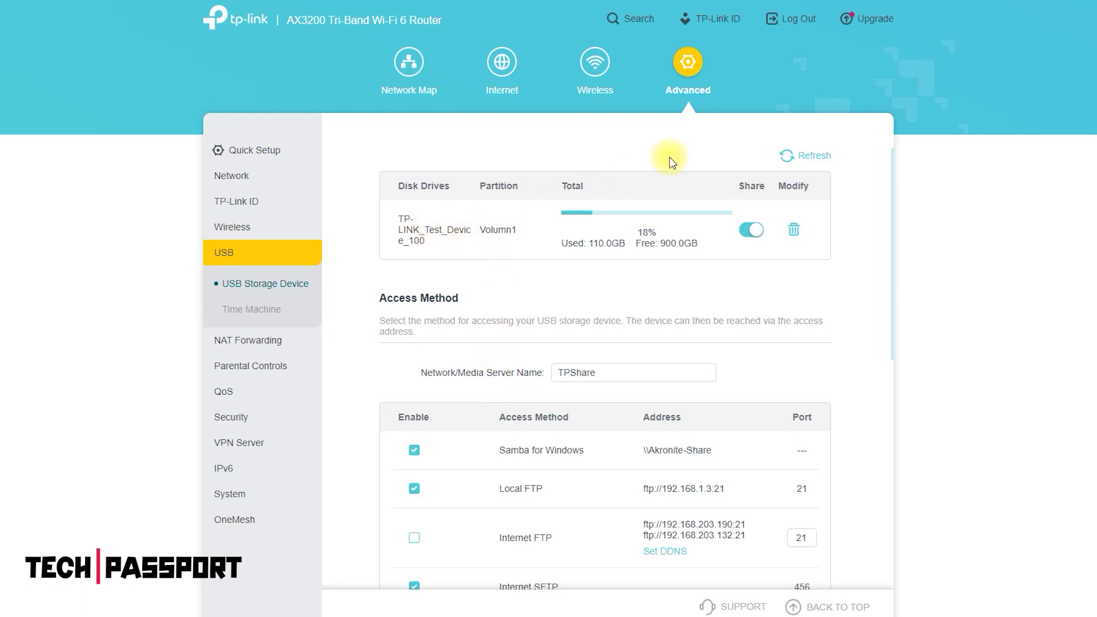
pyautogui.scroll(-3, 502, 284)
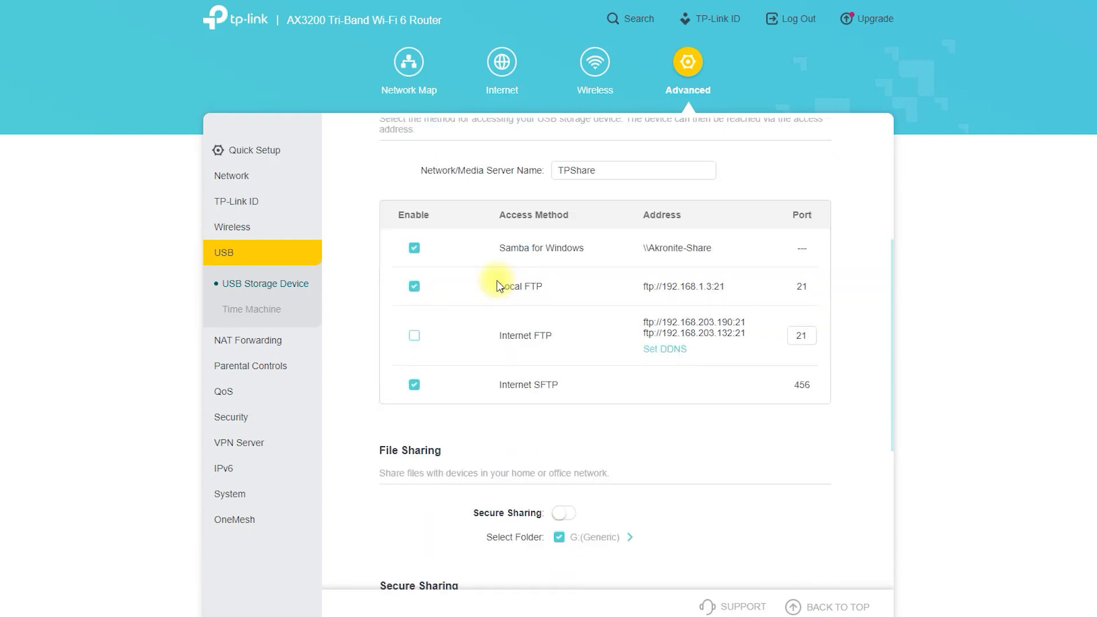
pyautogui.scroll(-3, 805, 257)
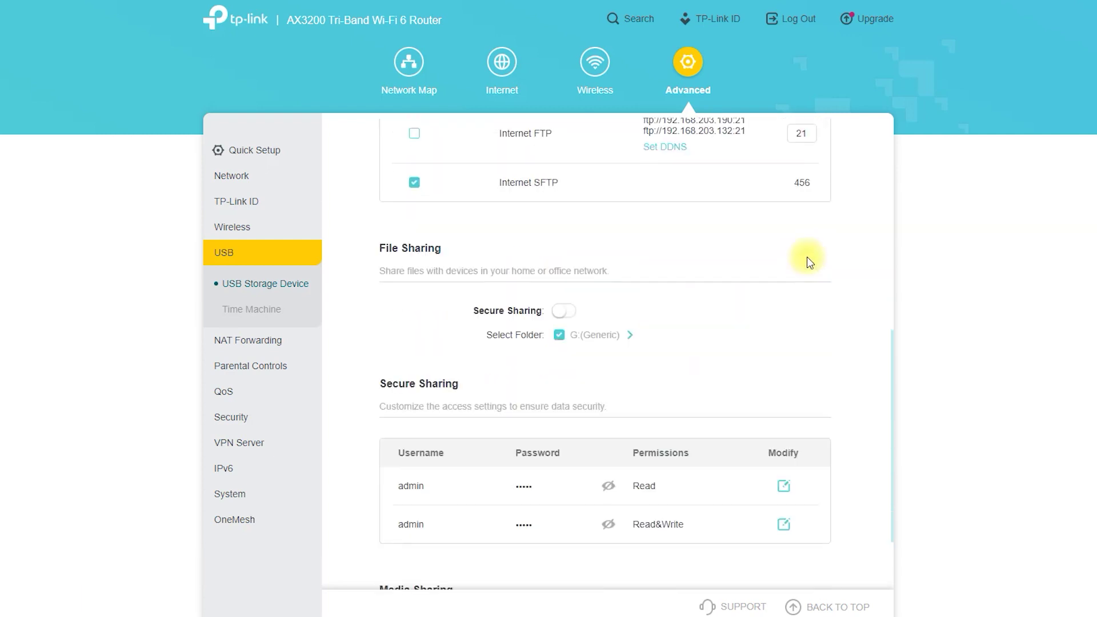
pyautogui.scroll(-2, 806, 256)
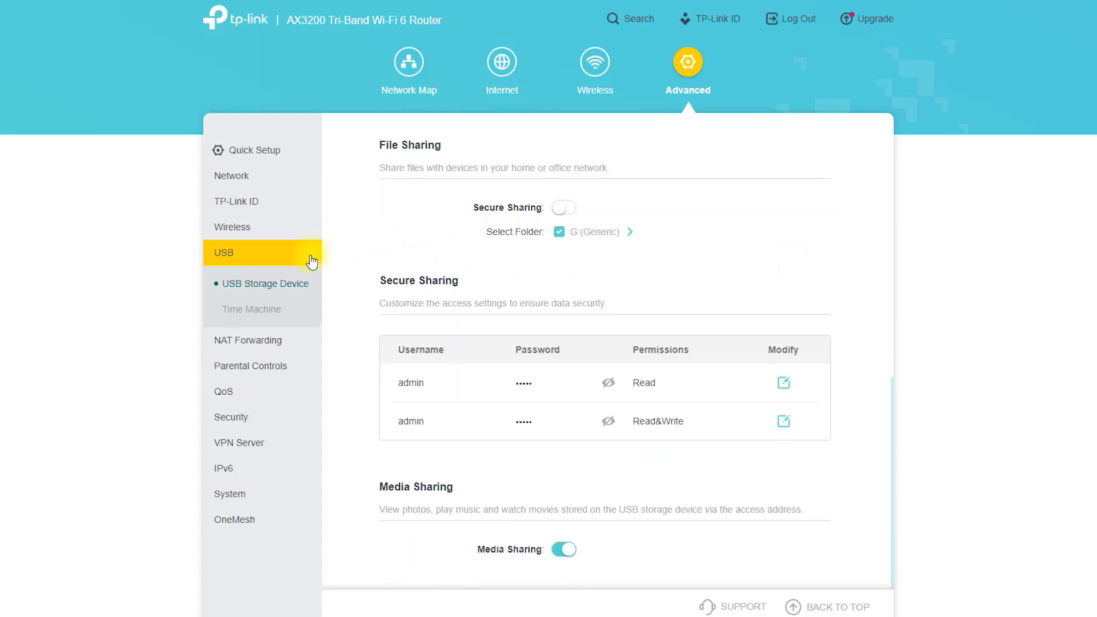
pyautogui.click(260, 309)
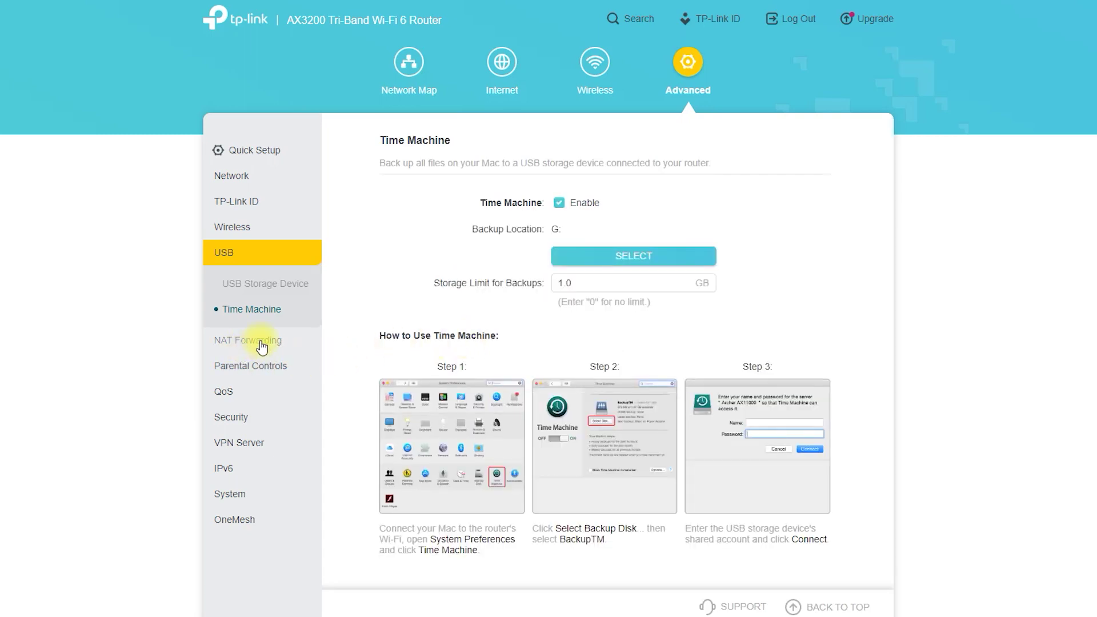
# View the Port Forwarding, Port Triggering and UPnP pages, then start a new Parental Controls profile
pyautogui.click(262, 342)
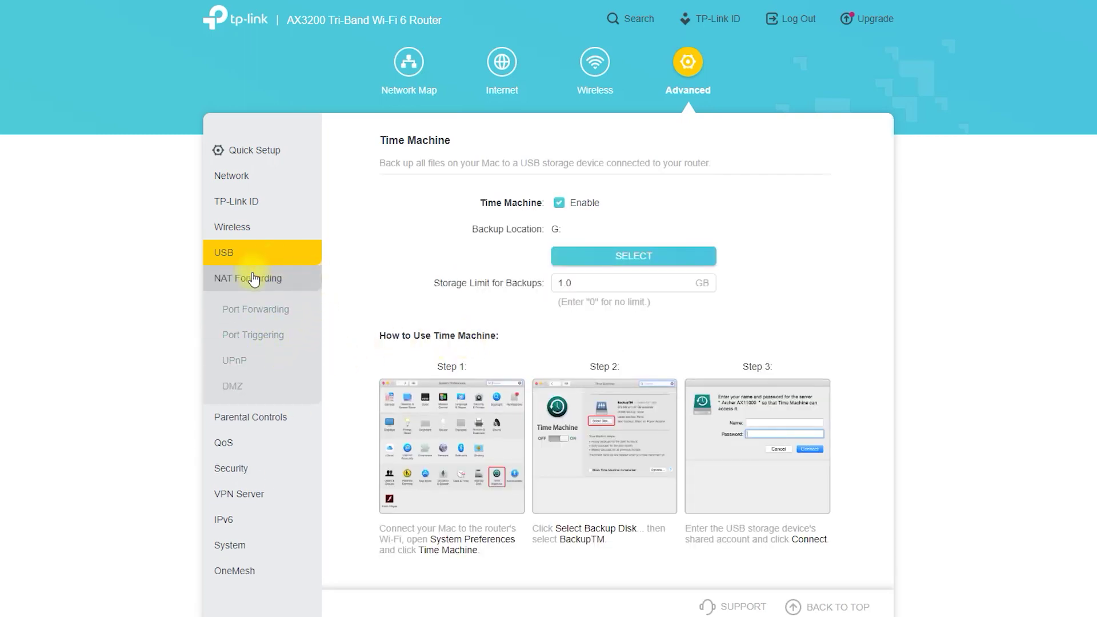
pyautogui.click(251, 308)
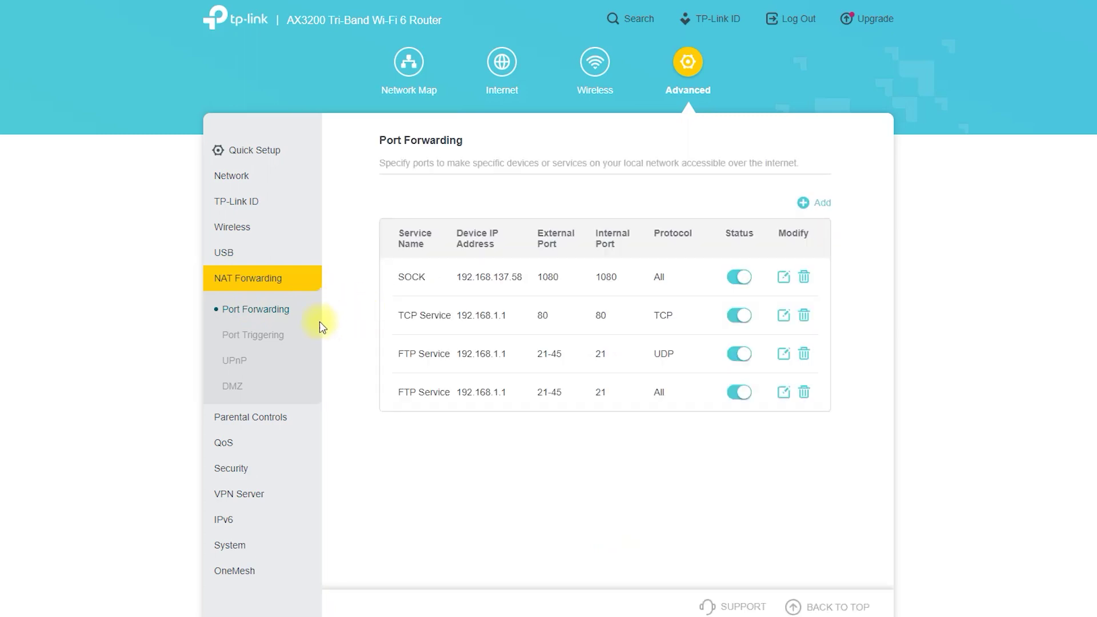
pyautogui.click(257, 337)
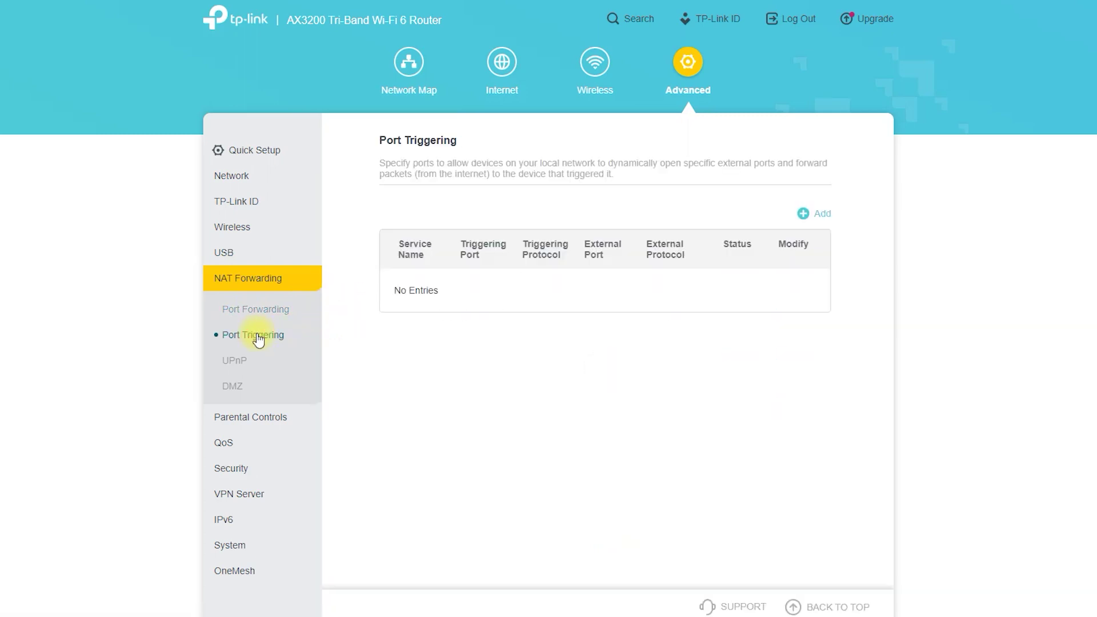
pyautogui.click(229, 359)
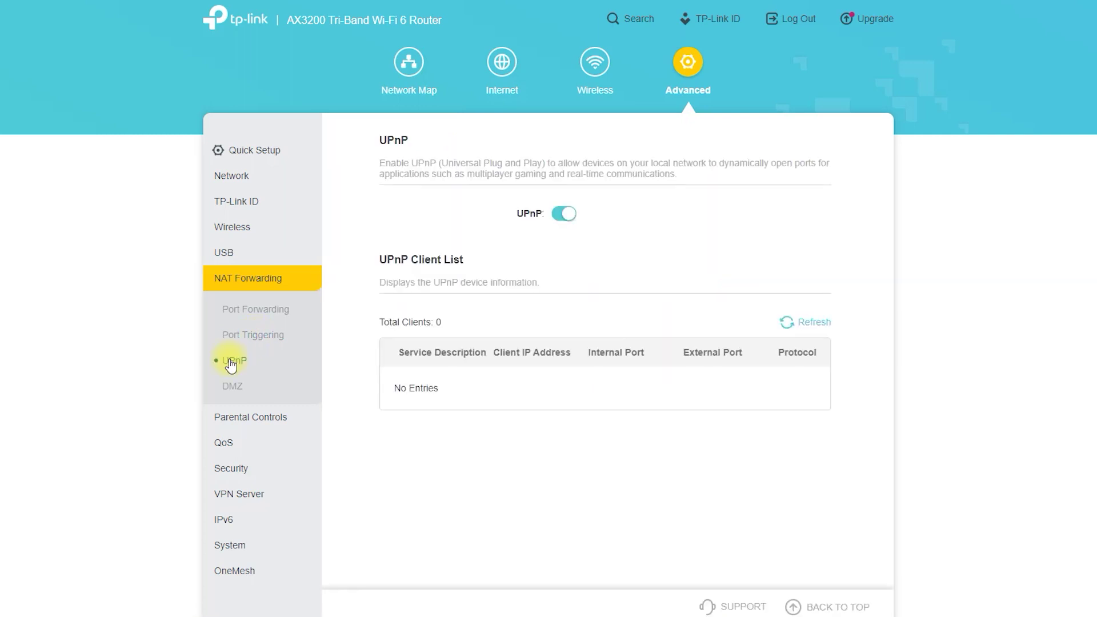
pyautogui.click(248, 420)
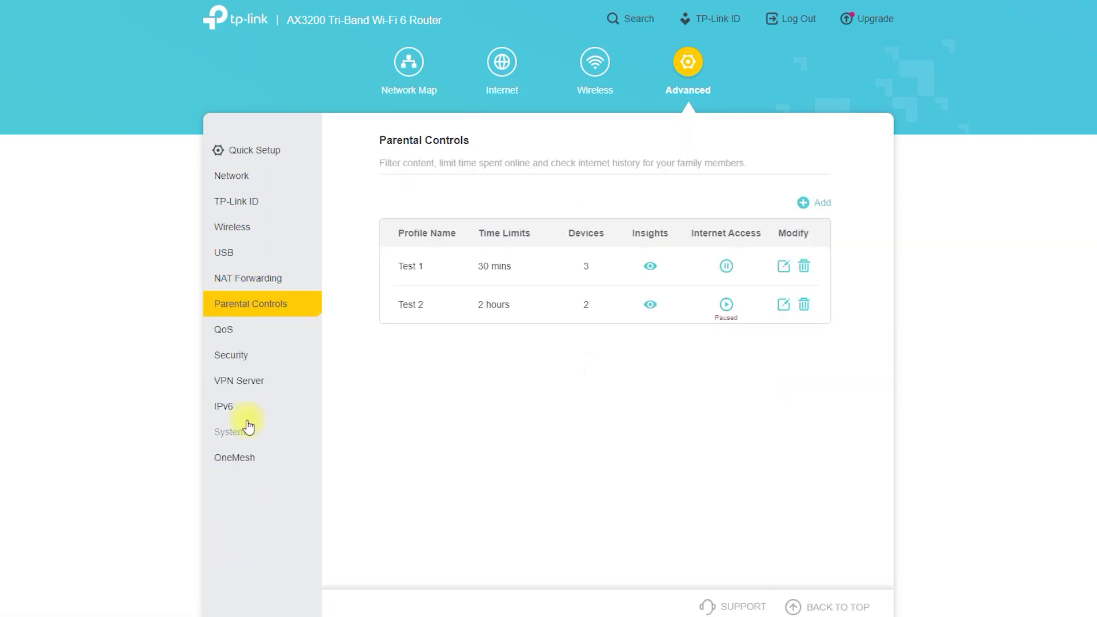
pyautogui.click(829, 202)
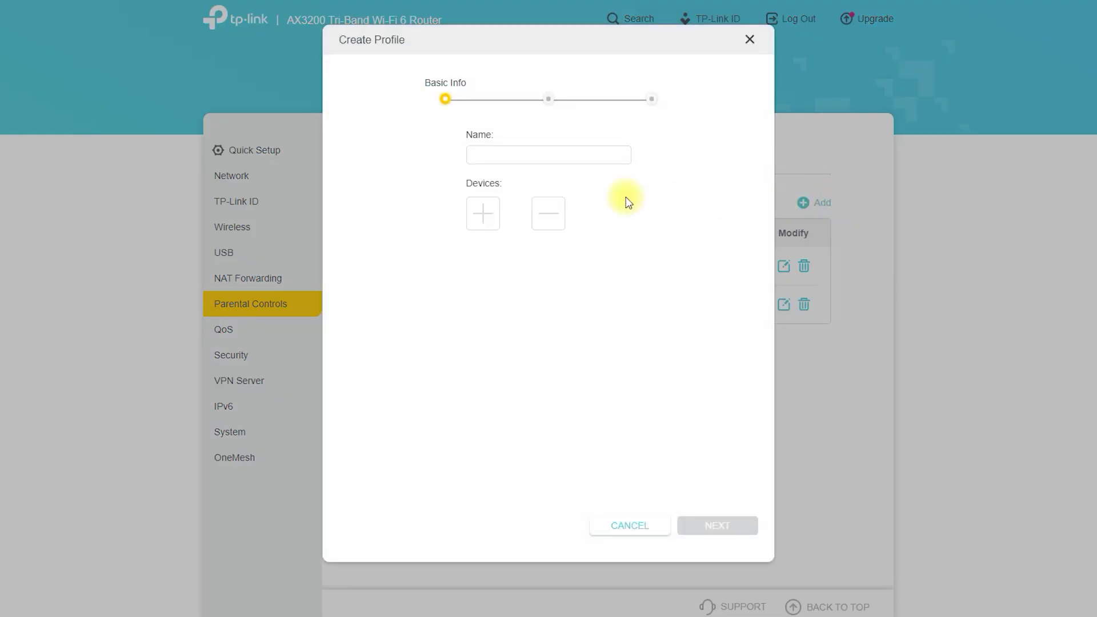
# Add TP-Link_Test_Device_7 to the new profile and name it 'Ag'
pyautogui.click(486, 212)
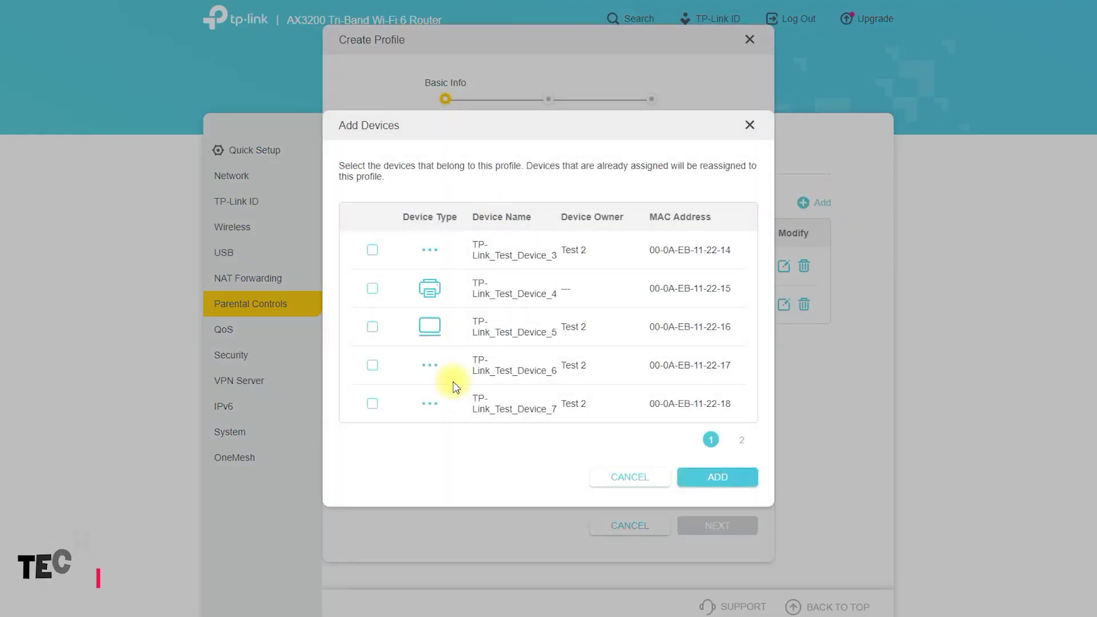
pyautogui.click(375, 407)
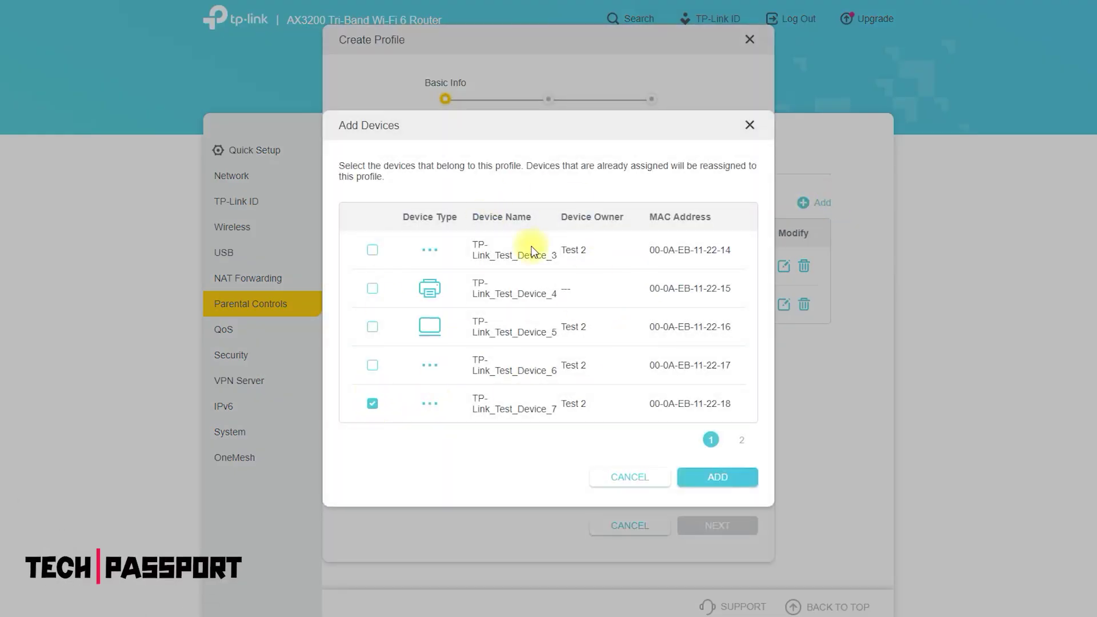
pyautogui.click(749, 477)
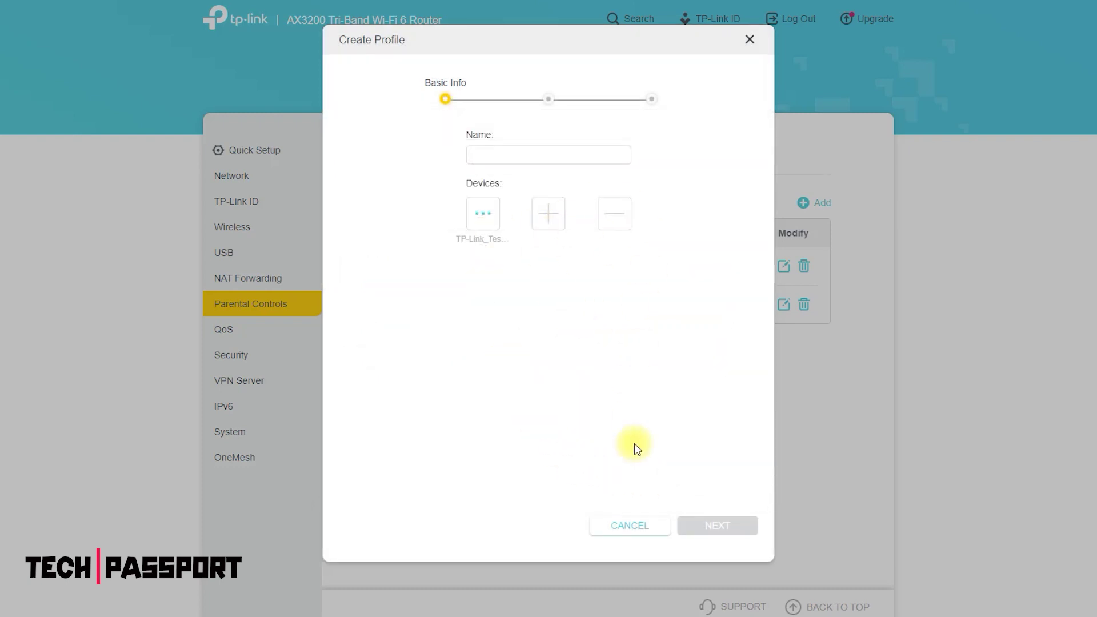
pyautogui.click(548, 162)
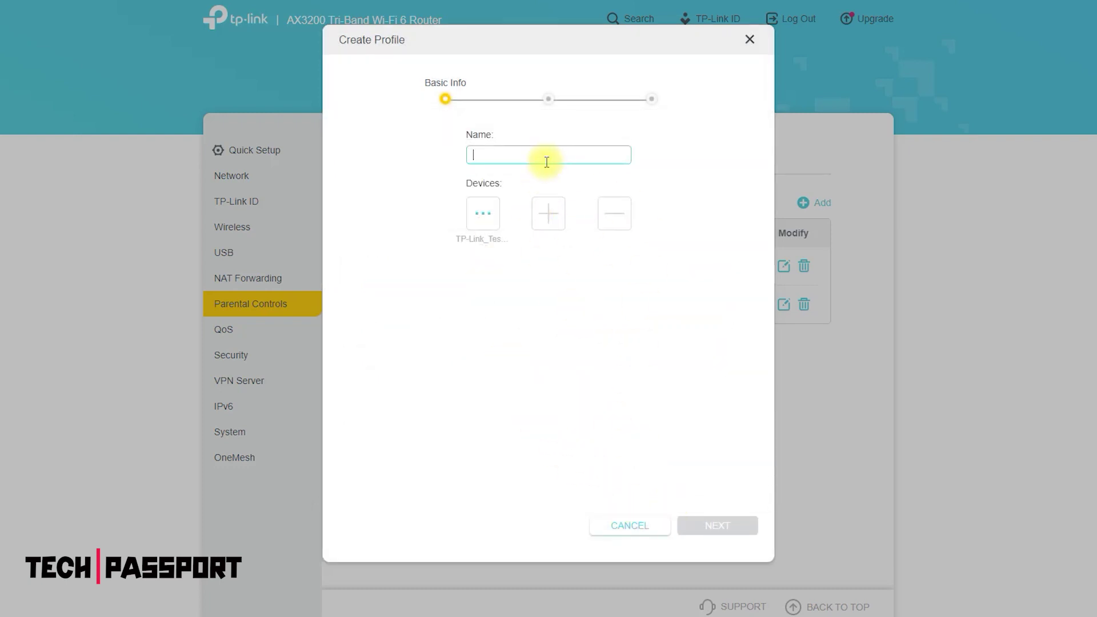
pyautogui.write('Ag')
pyautogui.click(707, 525)
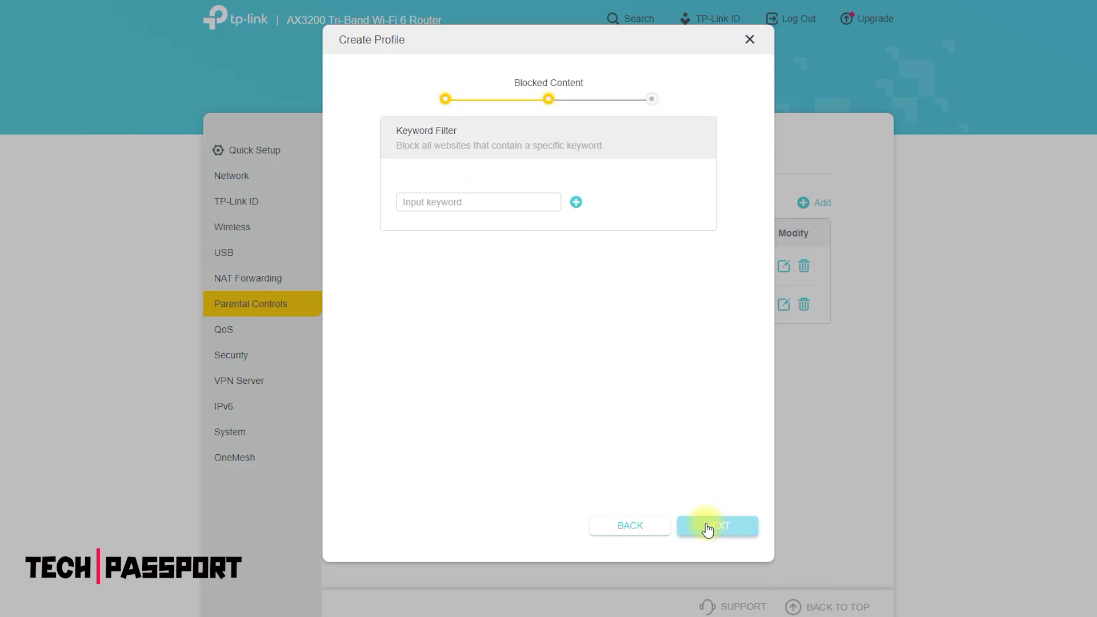
# Block keyword 'poron', enable weekend time limit and both bedtimes, save, and turn on QoS
pyautogui.click(543, 204)
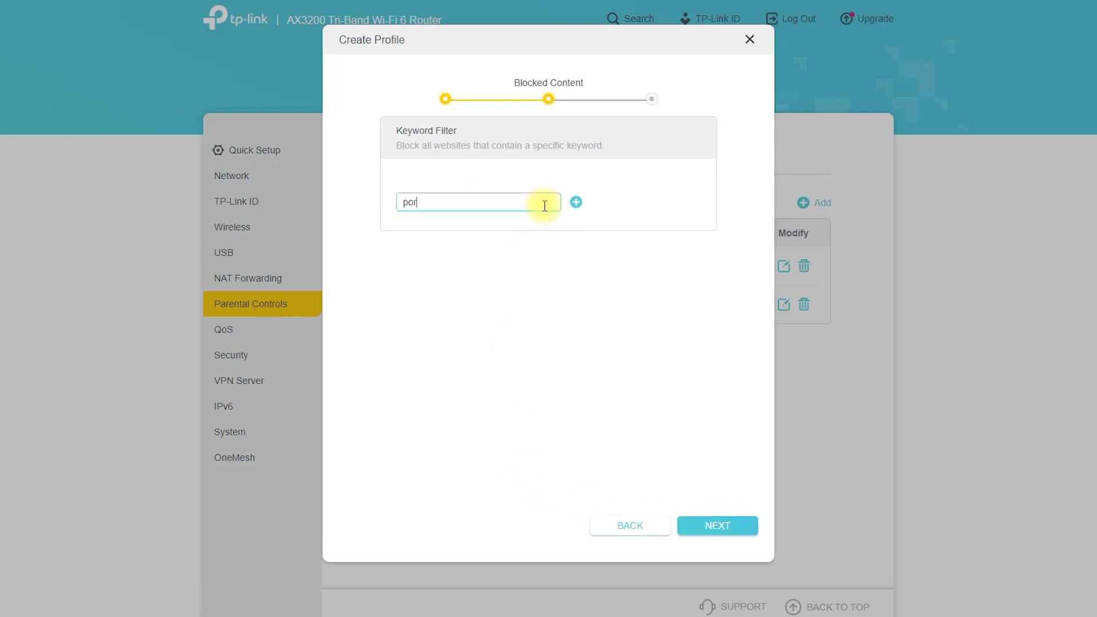
pyautogui.click(733, 529)
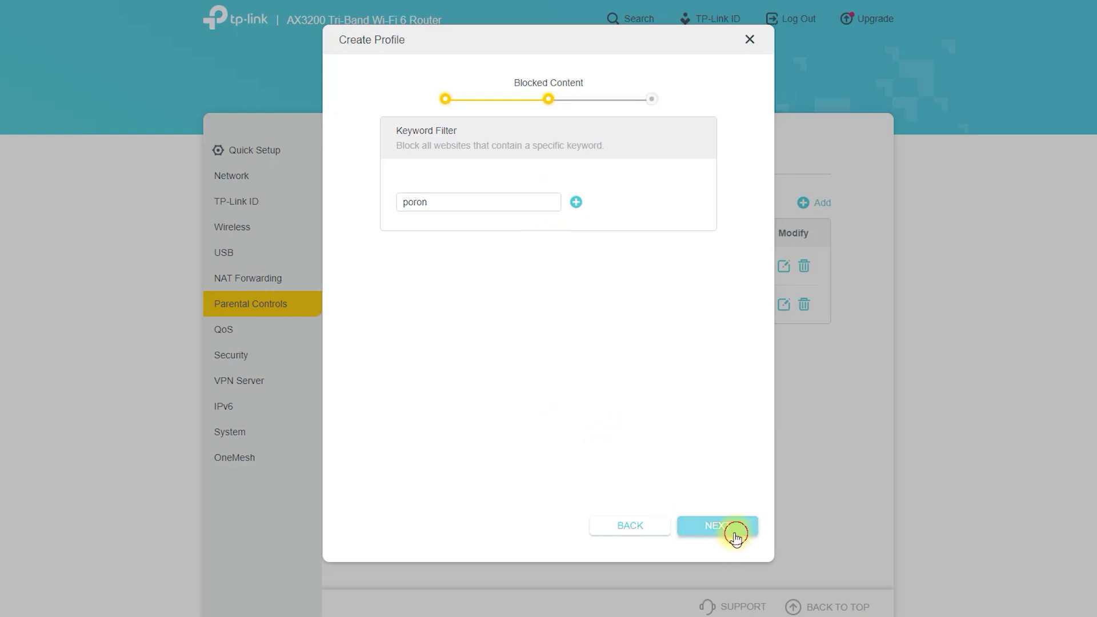
pyautogui.click(694, 527)
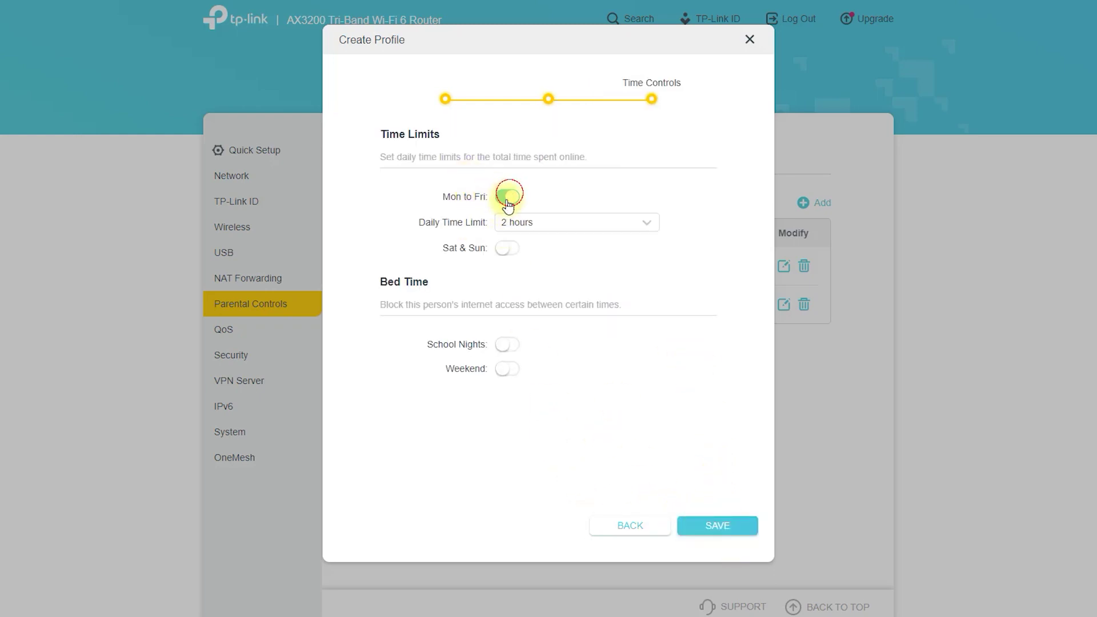
pyautogui.click(508, 248)
pyautogui.click(508, 371)
pyautogui.click(512, 450)
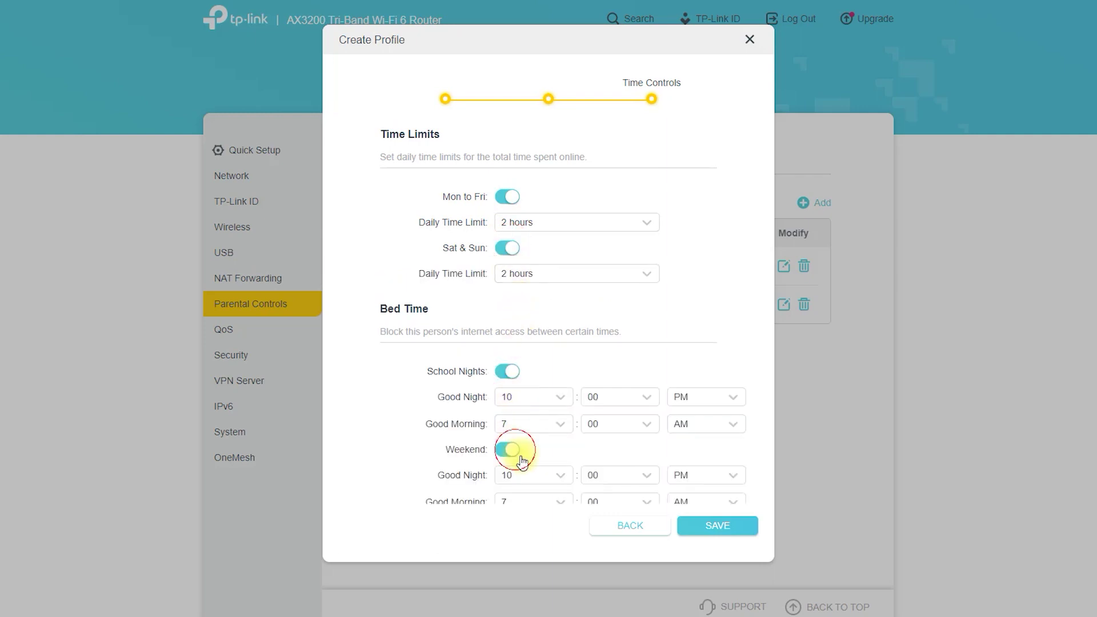
pyautogui.click(709, 522)
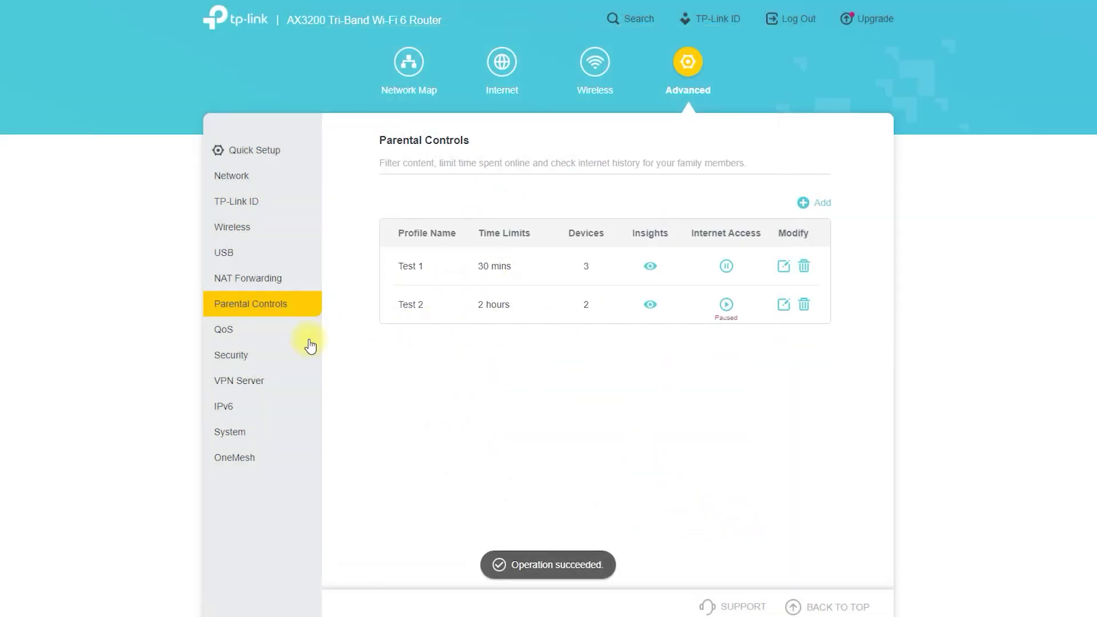
pyautogui.click(258, 336)
pyautogui.click(554, 203)
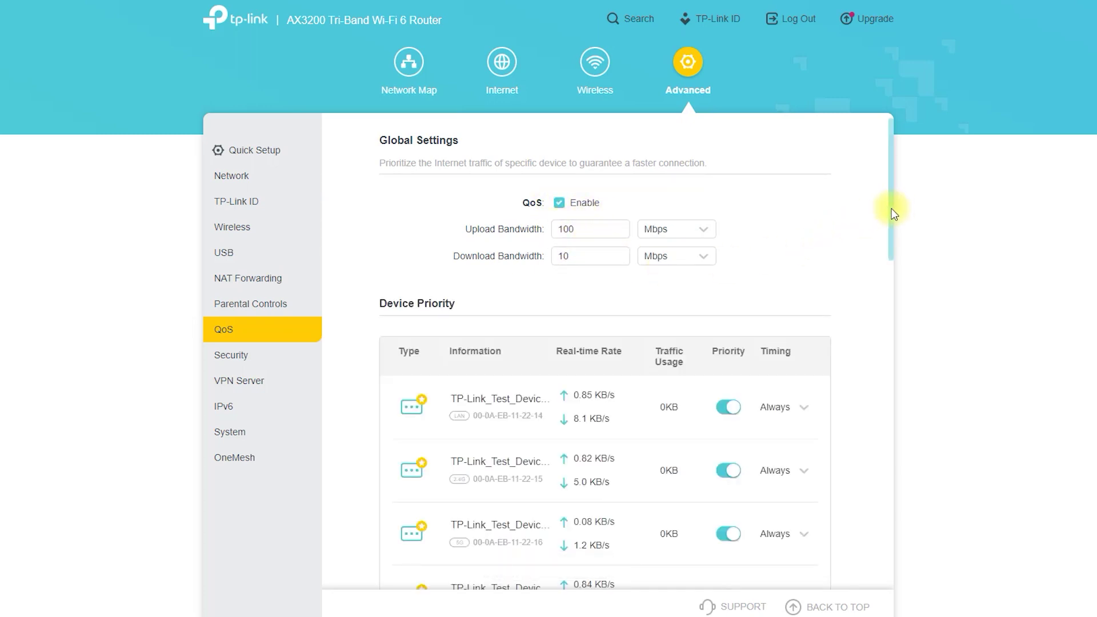
# Scroll the QoS Device Priority list, then open the Security Firewall page
pyautogui.moveTo(894, 213); pyautogui.dragTo(917, 503)
pyautogui.click(257, 365)
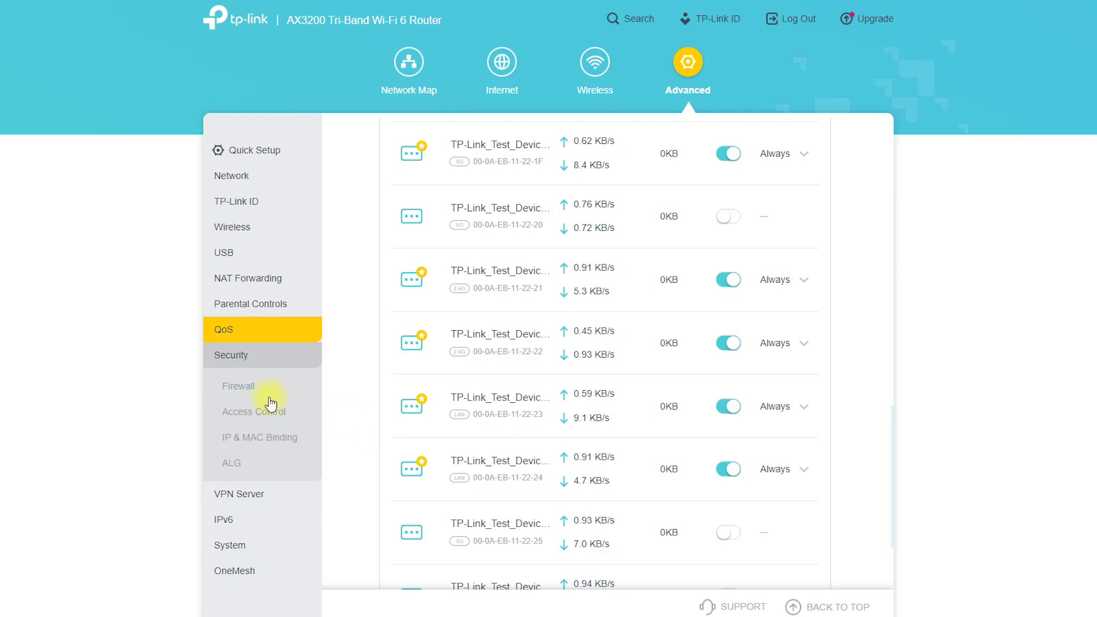
pyautogui.click(245, 386)
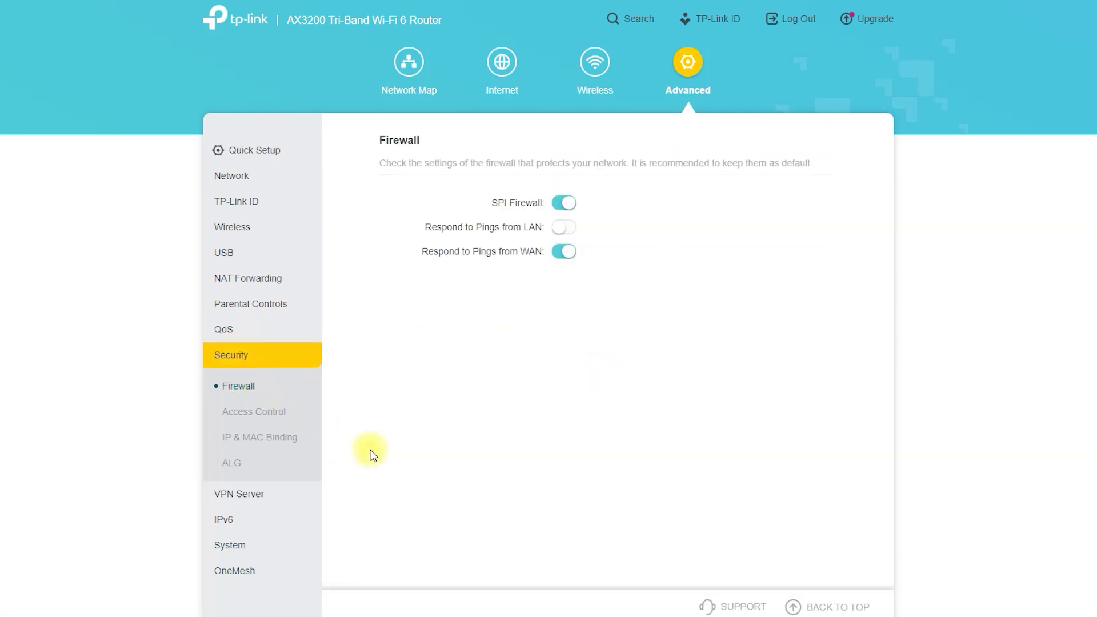
# View the Access Control, IP & MAC Binding and ALG pages, then expand VPN Server
pyautogui.click(276, 415)
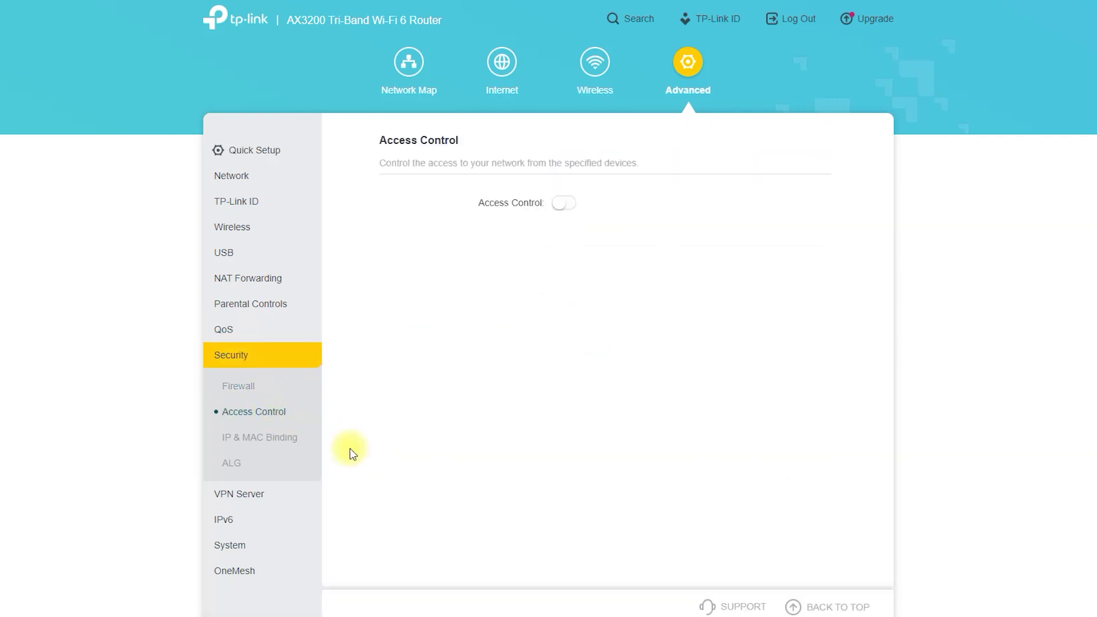
pyautogui.click(288, 440)
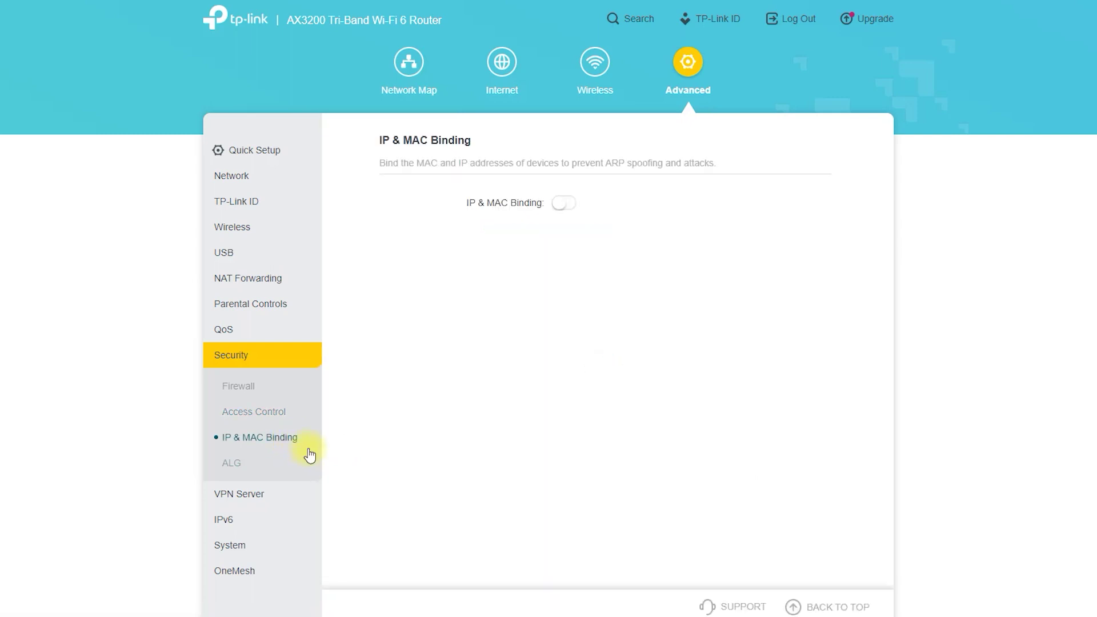
pyautogui.click(239, 473)
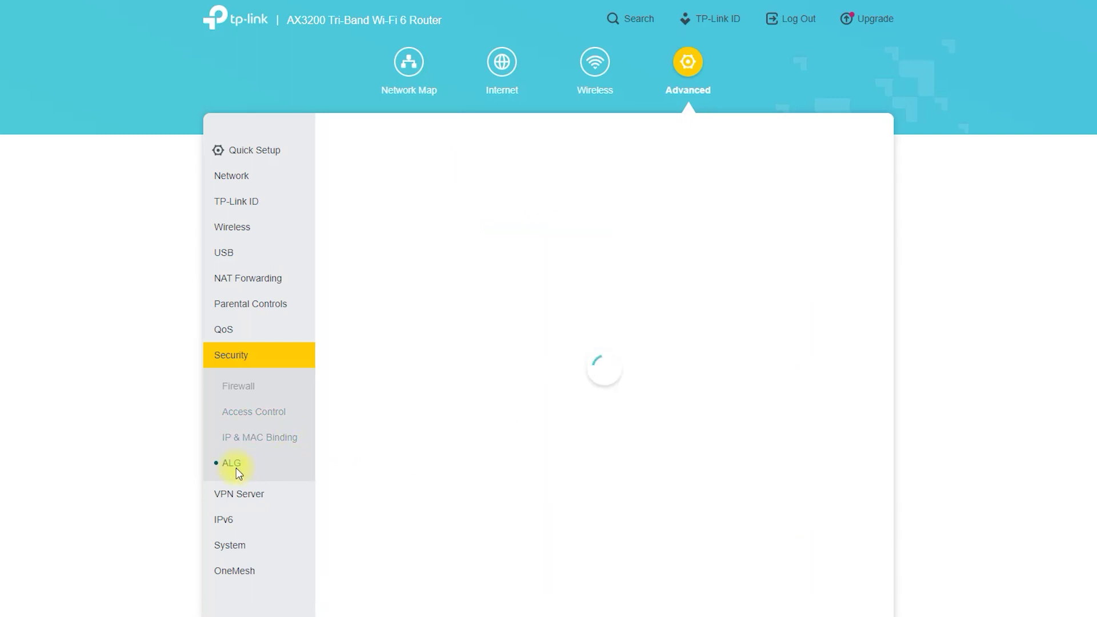
pyautogui.click(238, 486)
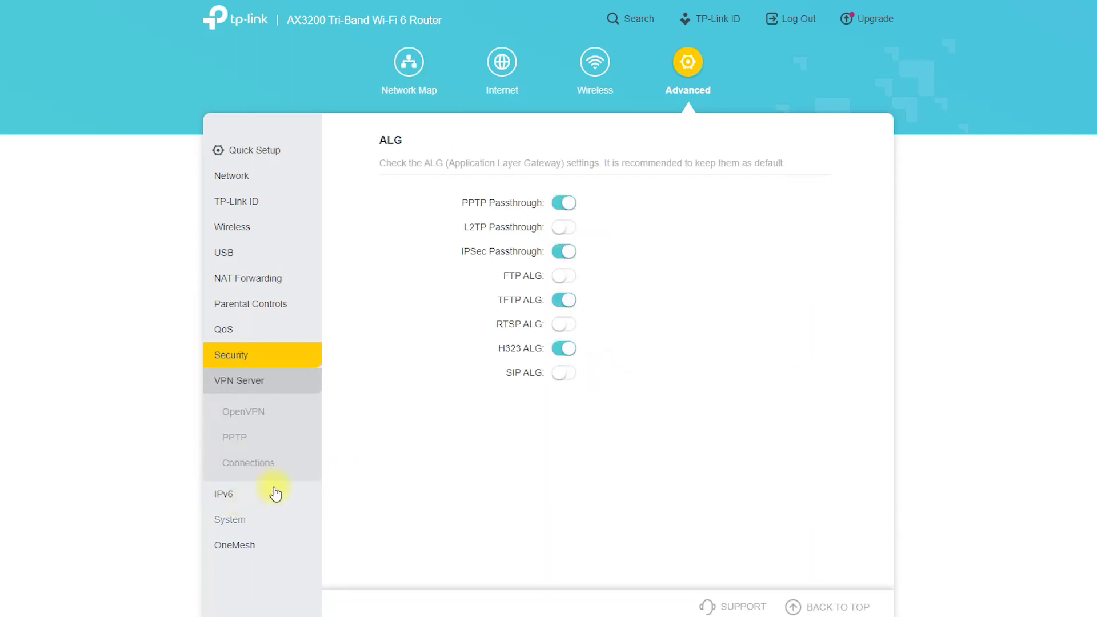
# Enable the OpenVPN server and generate its certificate
pyautogui.click(259, 418)
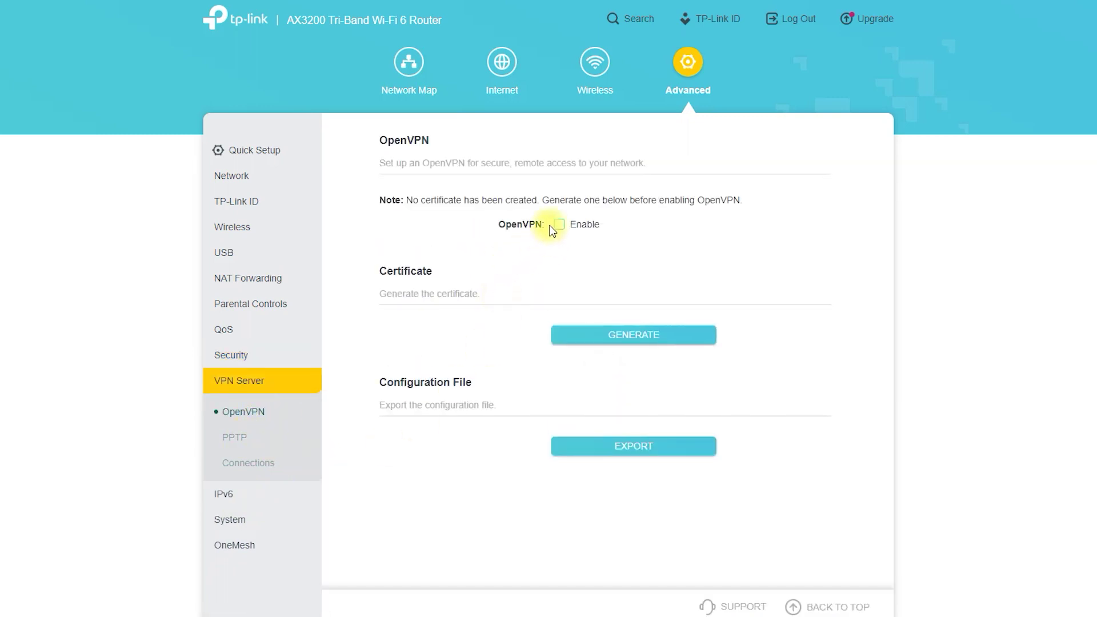
pyautogui.click(557, 226)
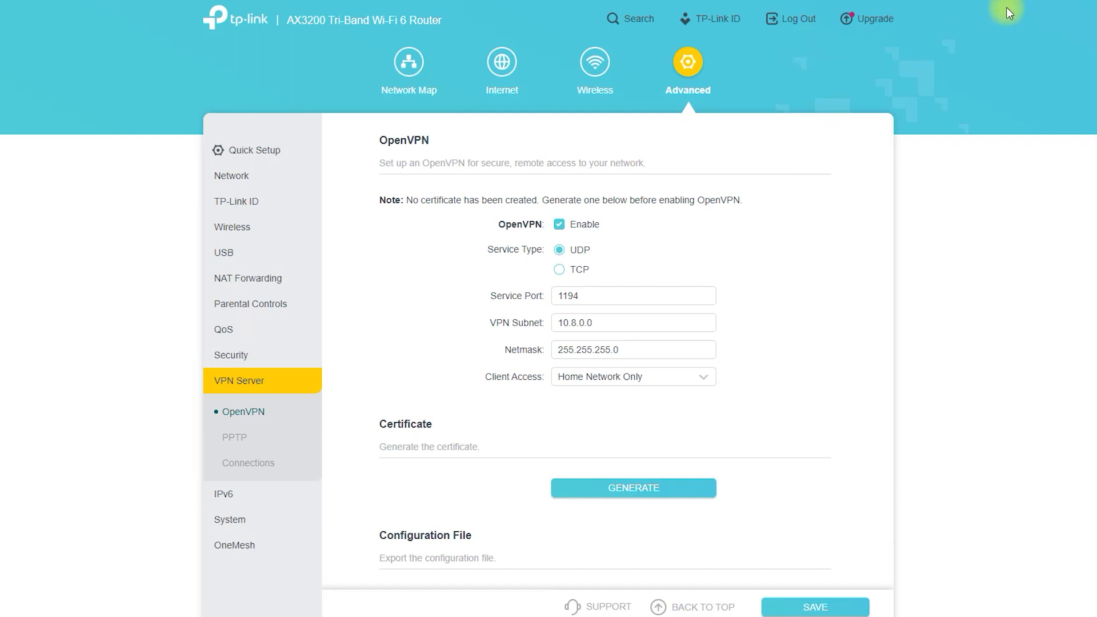
pyautogui.moveTo(474, 393)
pyautogui.mouseDown()
pyautogui.moveTo(769, 251)
pyautogui.moveTo(495, 194)
pyautogui.moveTo(483, 409)
pyautogui.mouseUp()
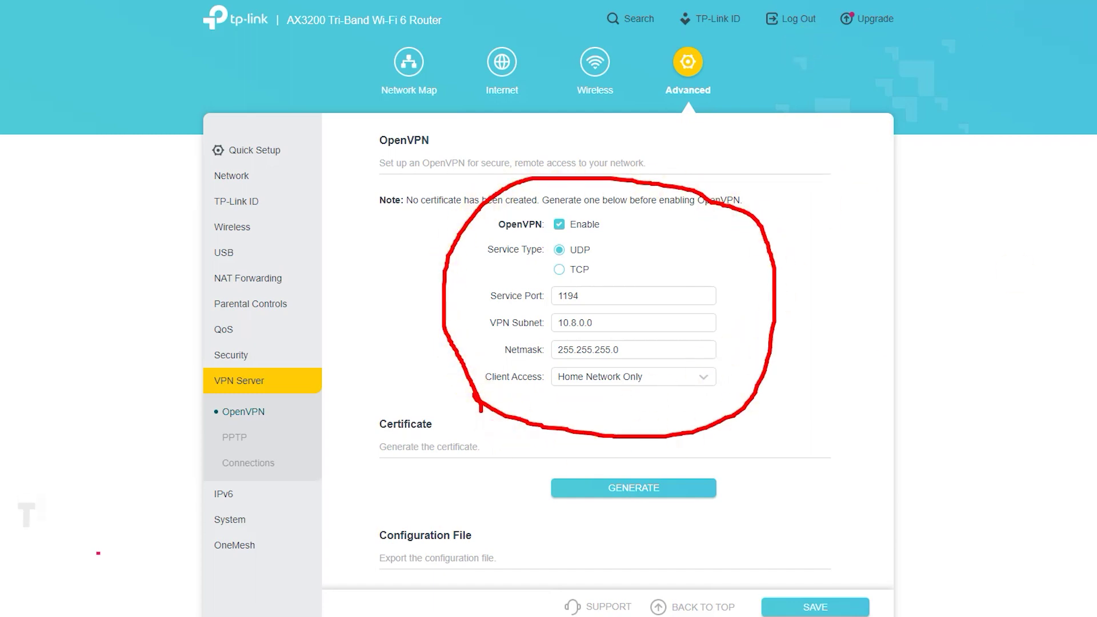
pyautogui.scroll(-1, 762, 321)
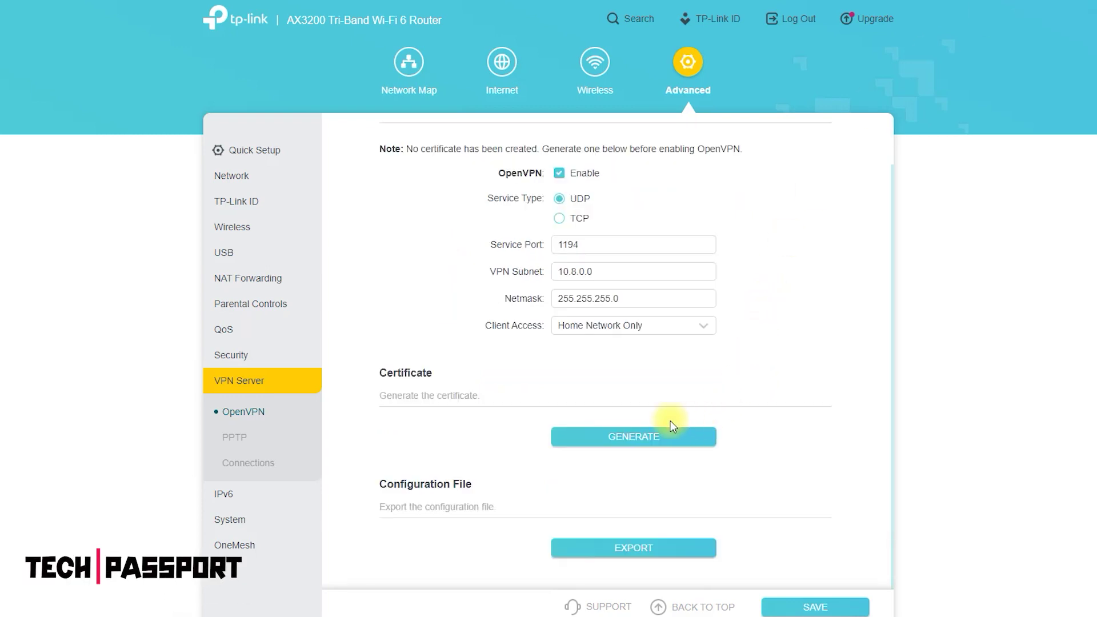
pyautogui.click(672, 436)
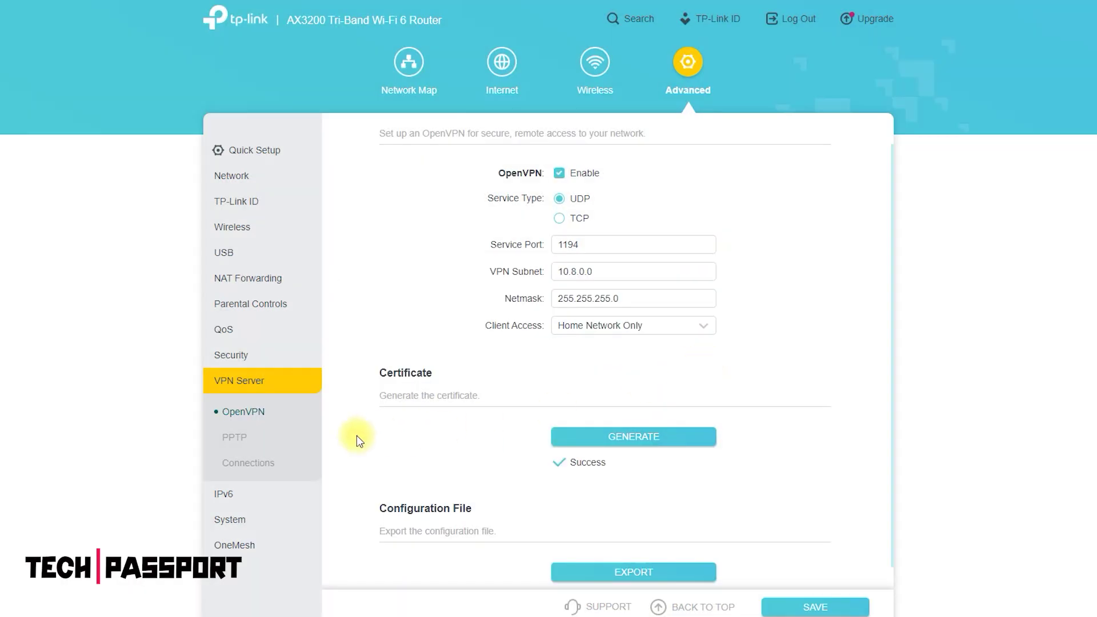
# Enable the PPTP VPN server, view the VPN Connections list, then open IPv6 settings
pyautogui.click(235, 437)
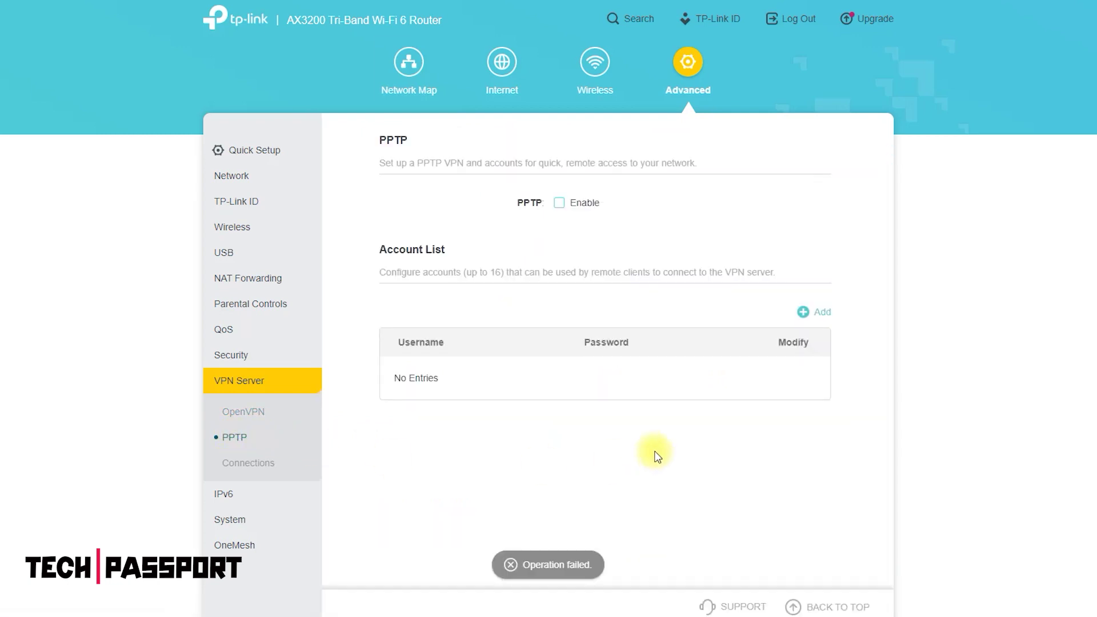
pyautogui.click(560, 203)
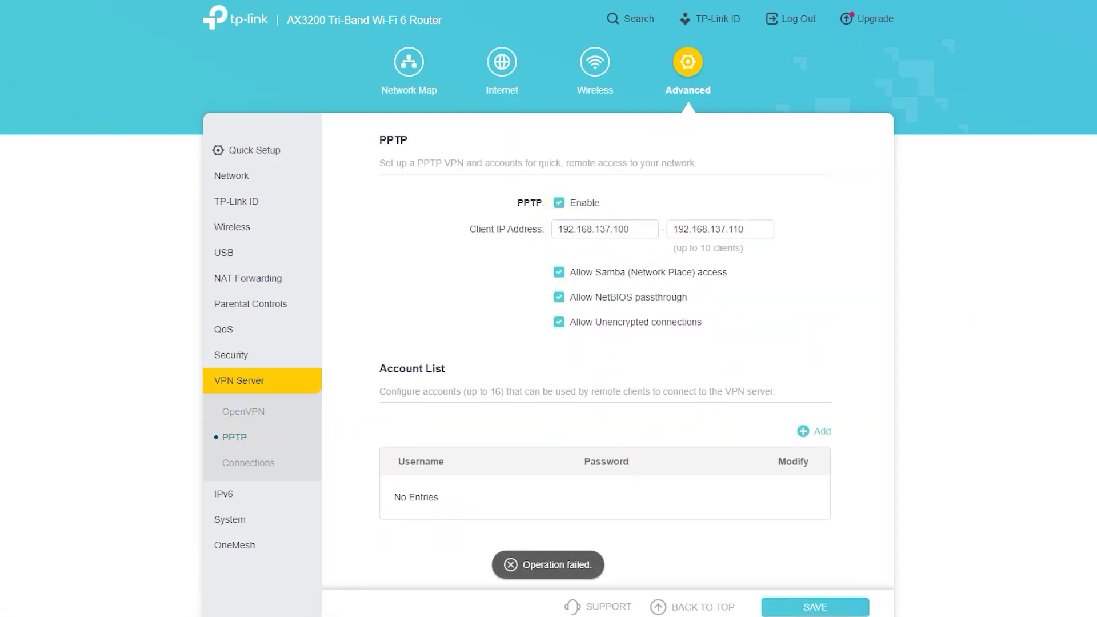
pyautogui.moveTo(723, 343)
pyautogui.mouseDown()
pyautogui.moveTo(788, 177)
pyautogui.moveTo(437, 200)
pyautogui.mouseUp()
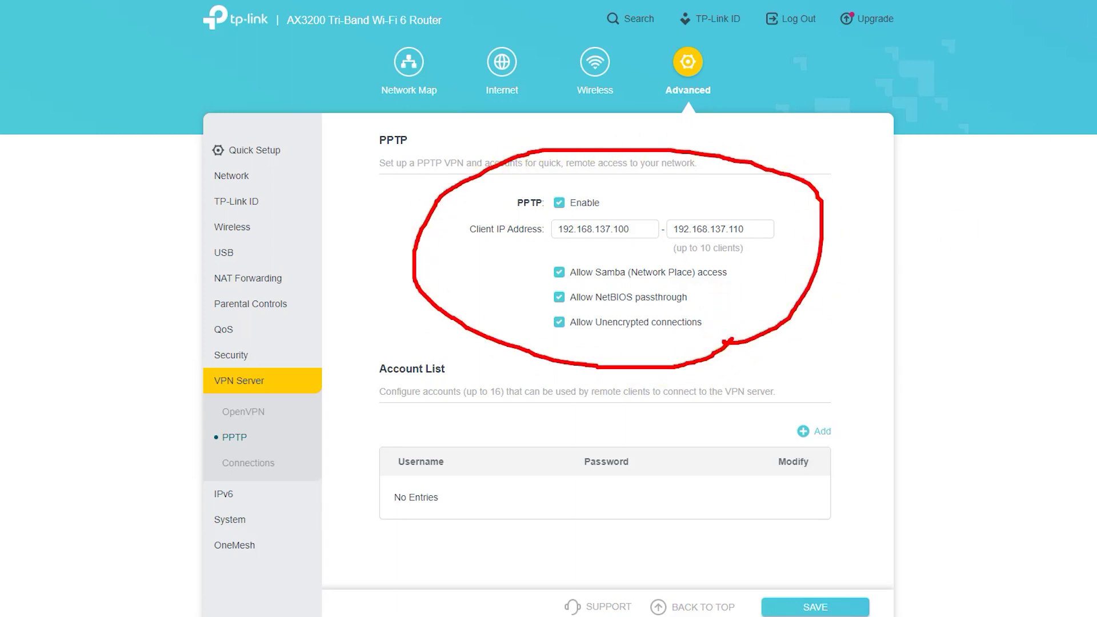
pyautogui.click(255, 466)
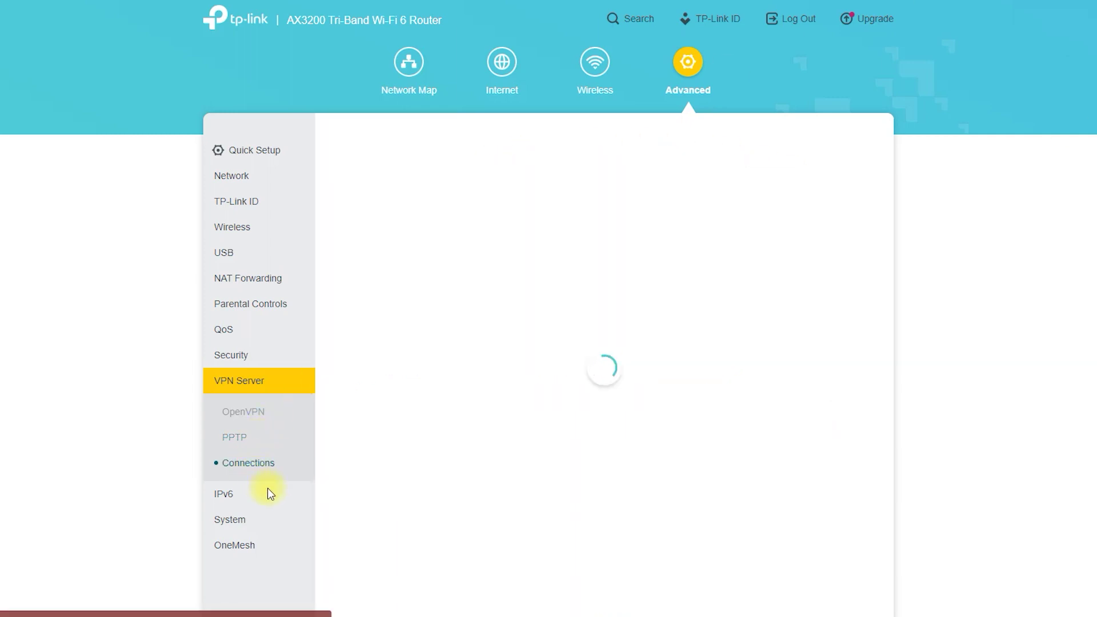
pyautogui.click(224, 496)
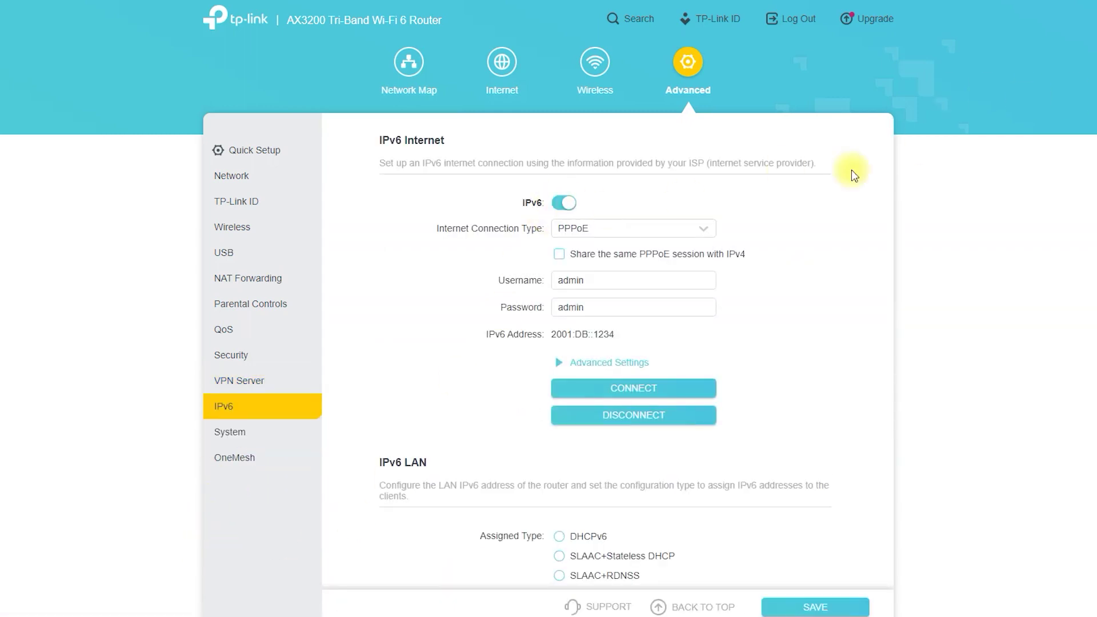
# Cycle the IPv6 connection type through Static IP, Dynamic IP and 6to4 Tunnel, returning to PPPoE
pyautogui.click(698, 228)
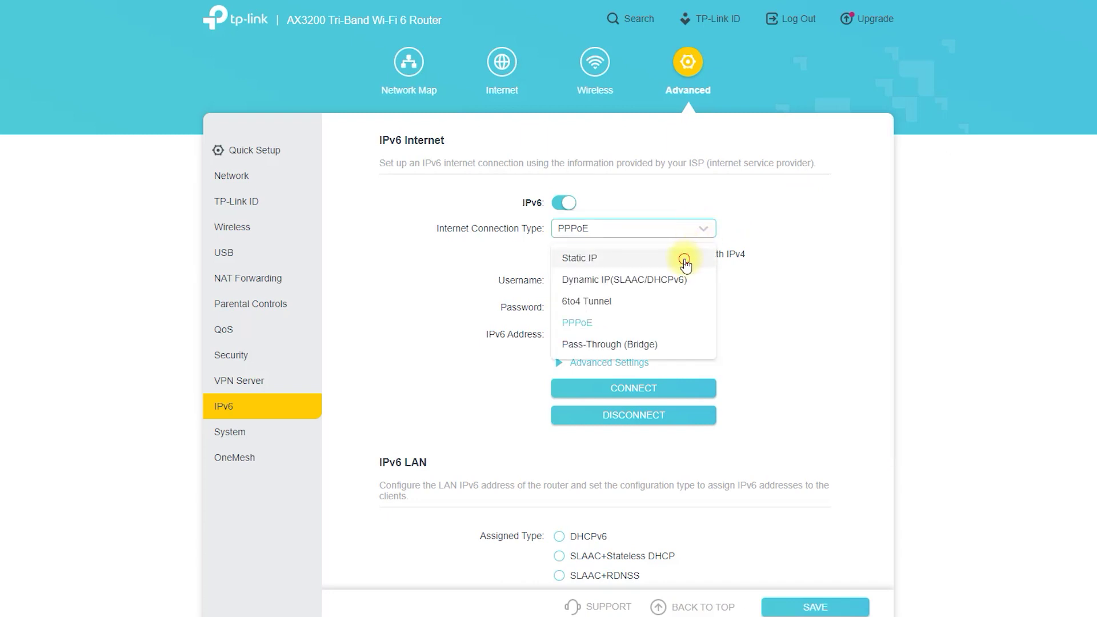
pyautogui.click(685, 260)
pyautogui.click(703, 228)
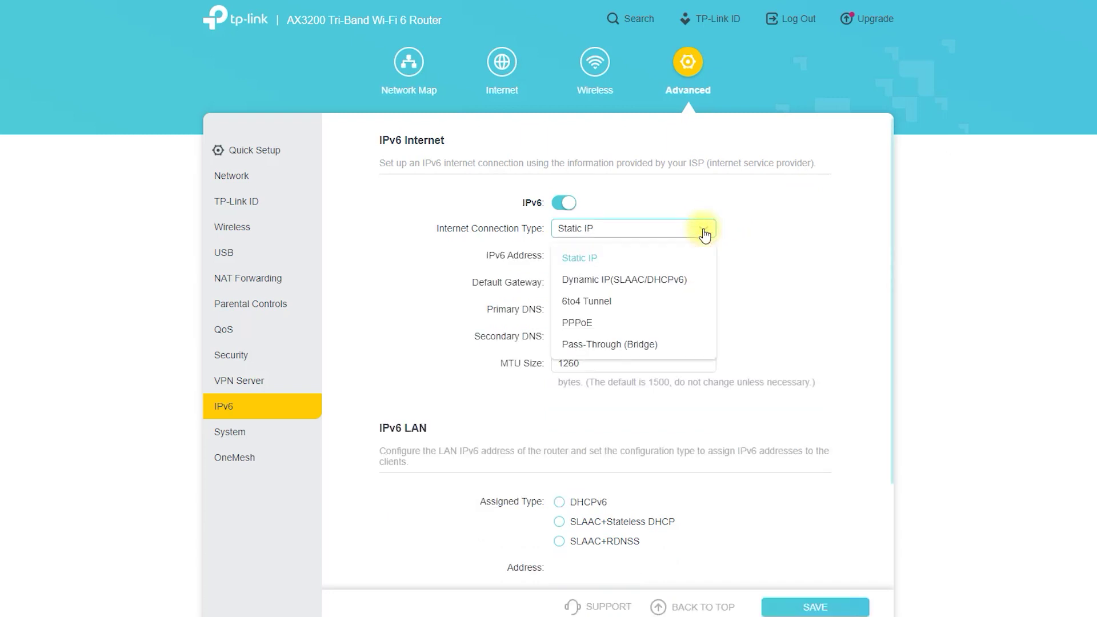
pyautogui.click(693, 280)
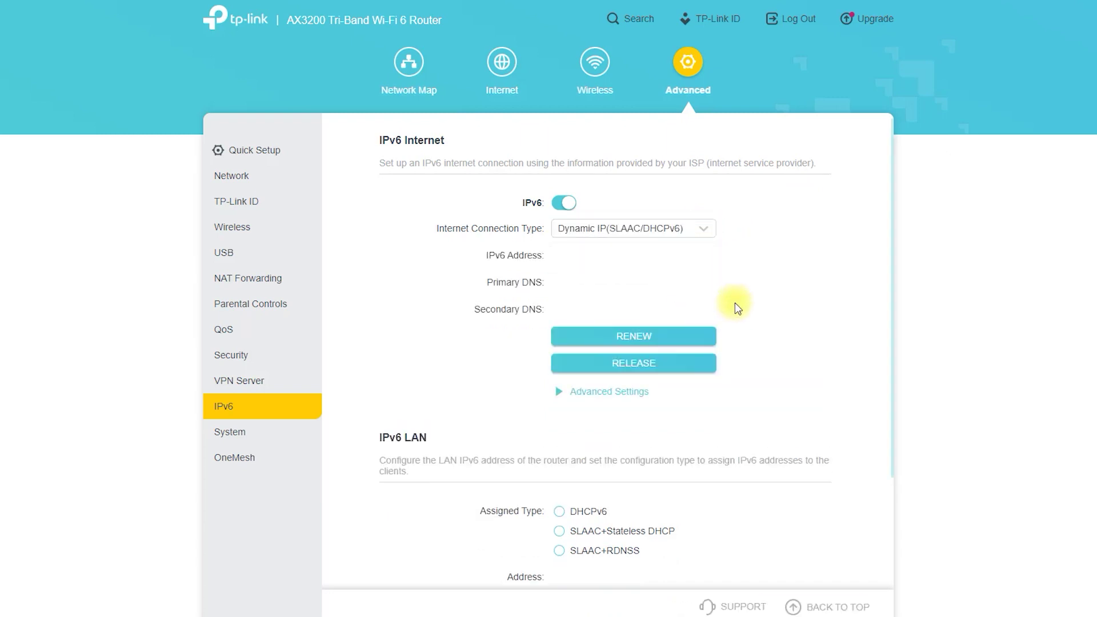
pyautogui.click(704, 229)
pyautogui.click(682, 302)
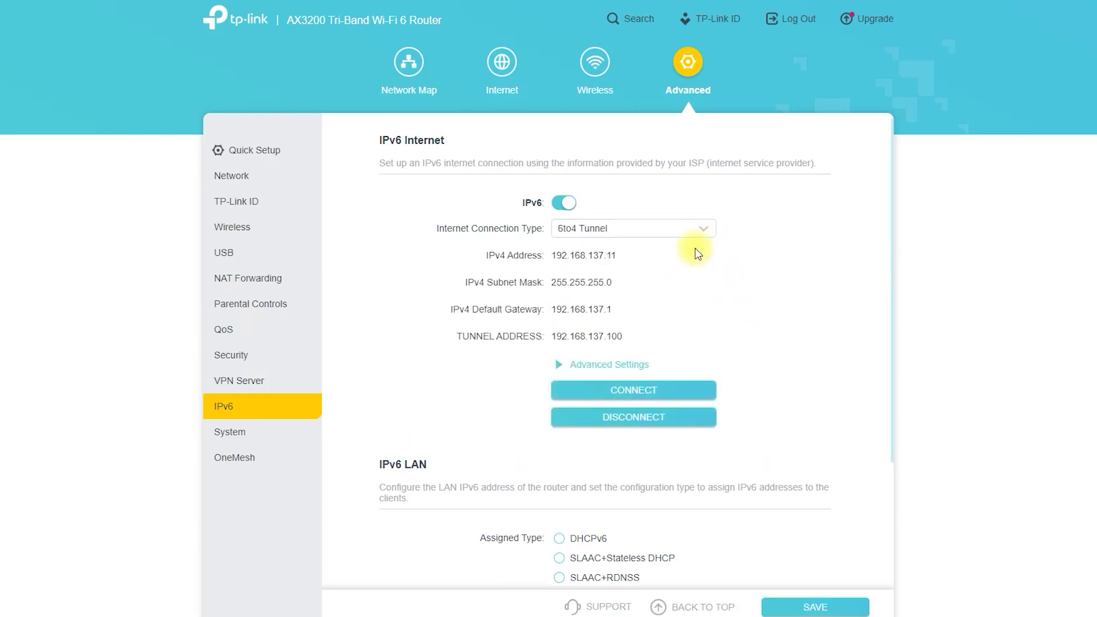
pyautogui.click(697, 231)
pyautogui.click(708, 321)
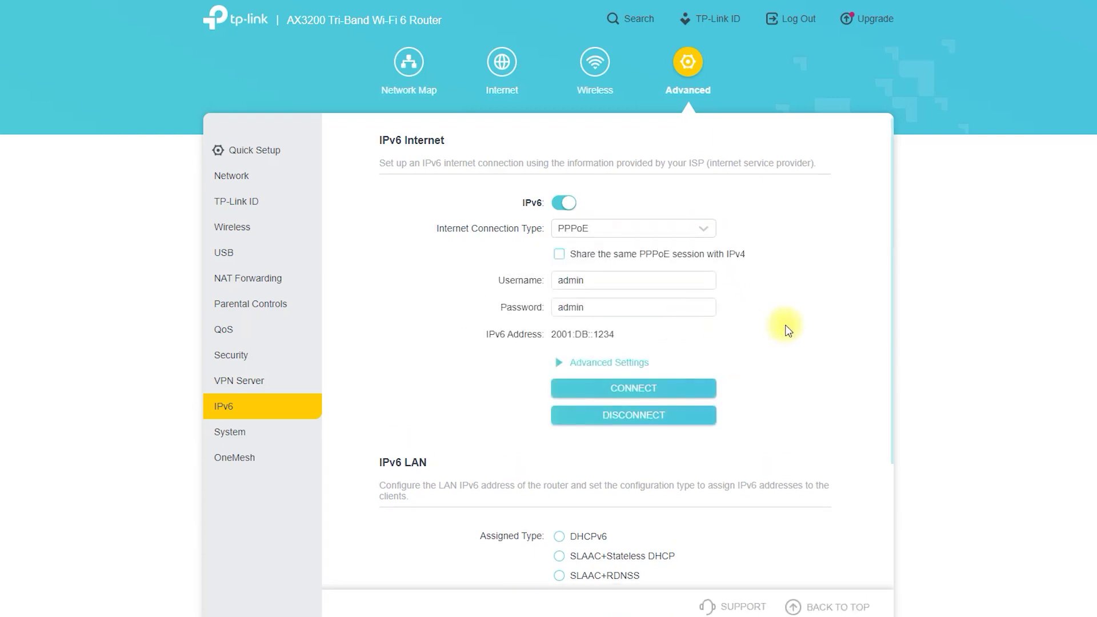
# Scroll through and mark fields on the PPPoE IPv6 settings, then expand the System section
pyautogui.scroll(-2, 800, 349)
pyautogui.scroll(-1, 809, 362)
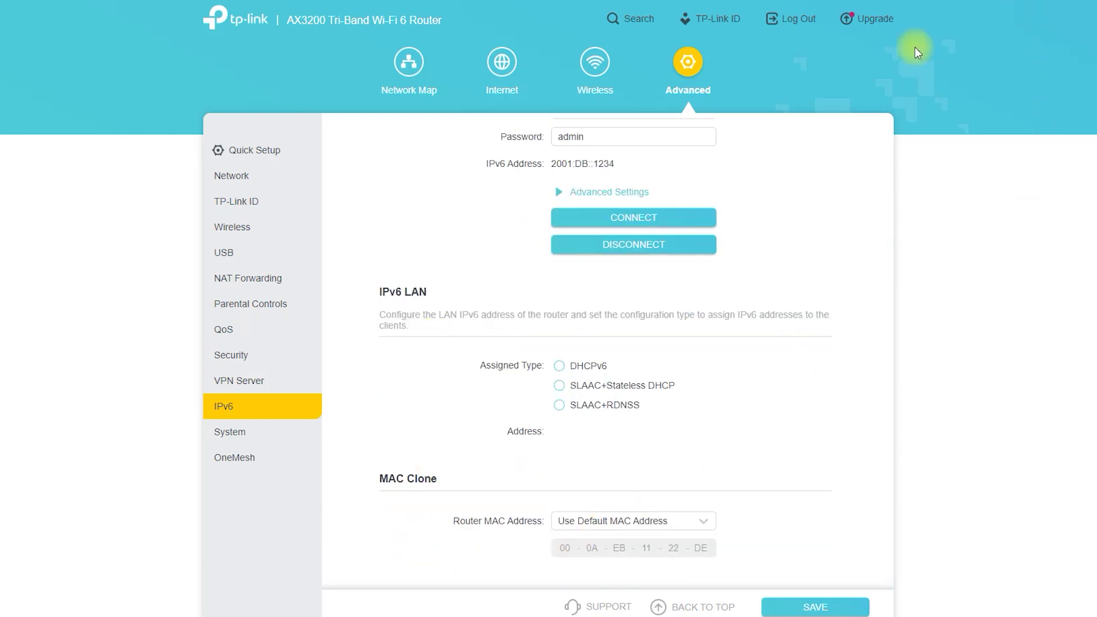
pyautogui.moveTo(417, 307)
pyautogui.mouseDown()
pyautogui.moveTo(380, 266)
pyautogui.moveTo(444, 307)
pyautogui.mouseUp()
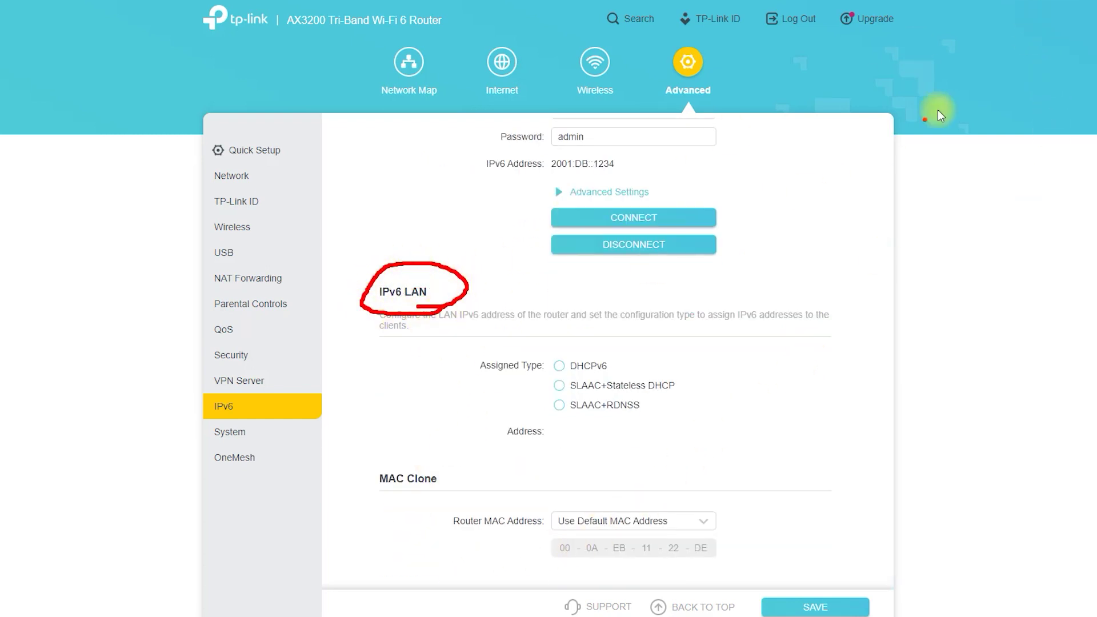
pyautogui.moveTo(452, 488); pyautogui.dragTo(458, 449)
pyautogui.moveTo(429, 508); pyautogui.dragTo(445, 484)
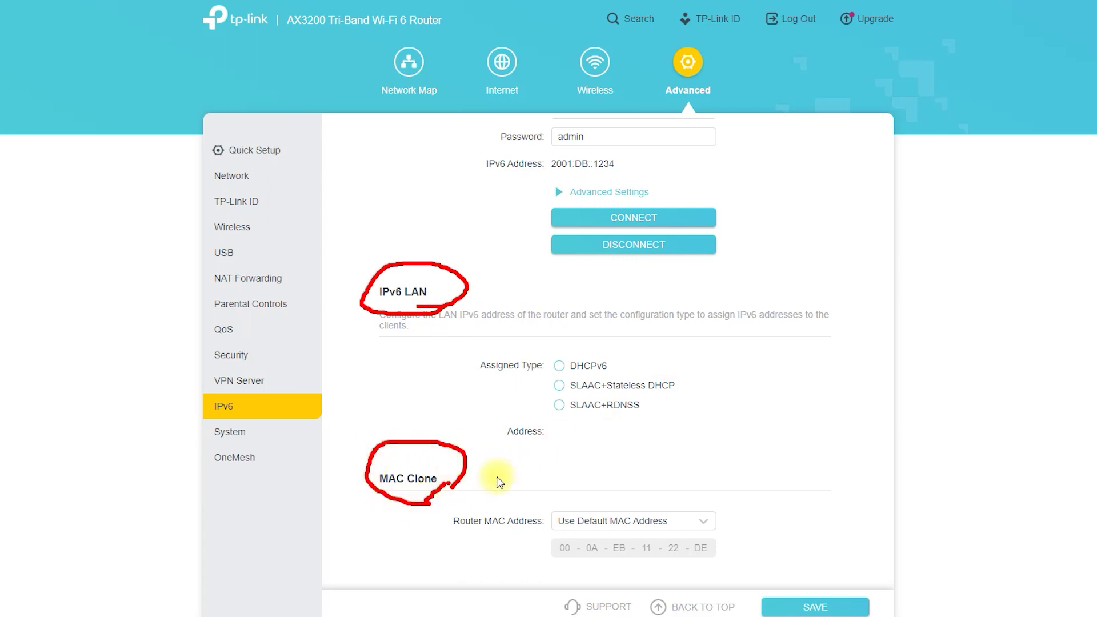
pyautogui.click(242, 432)
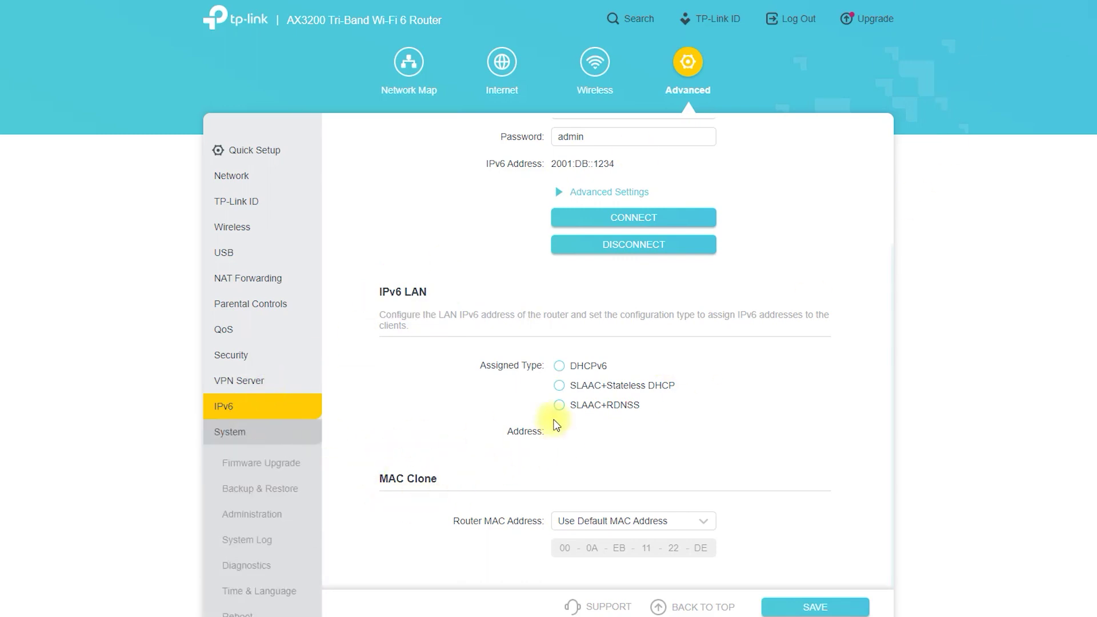
# Step through the Firmware Upgrade, Backup & Restore, Administration, System Log, Diagnostics, Time & Language and Reboot pages
pyautogui.click(293, 472)
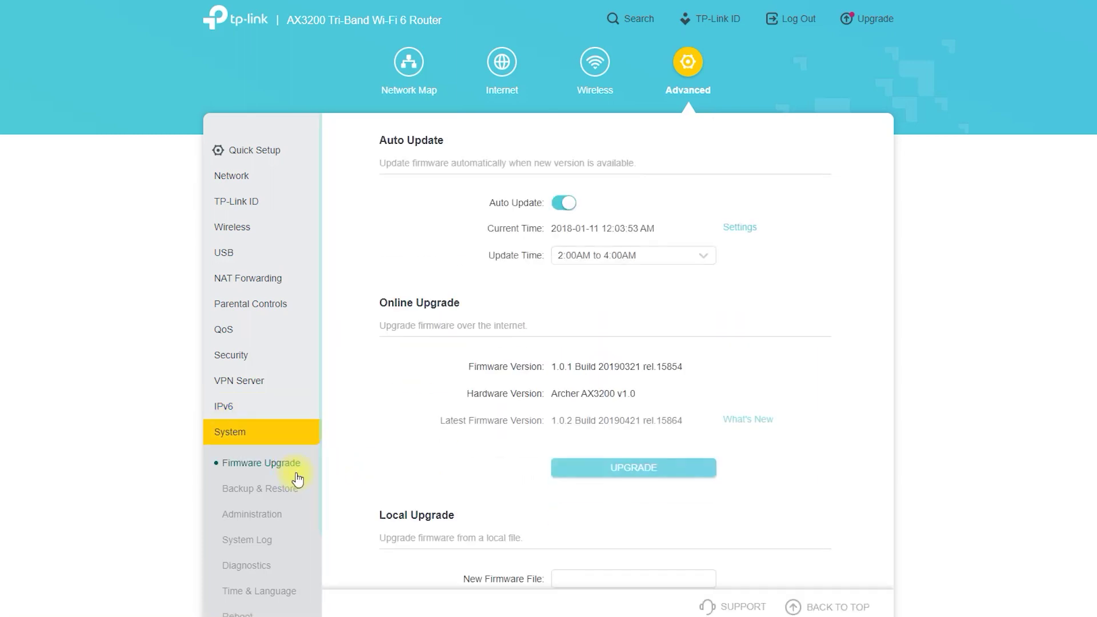
pyautogui.click(279, 487)
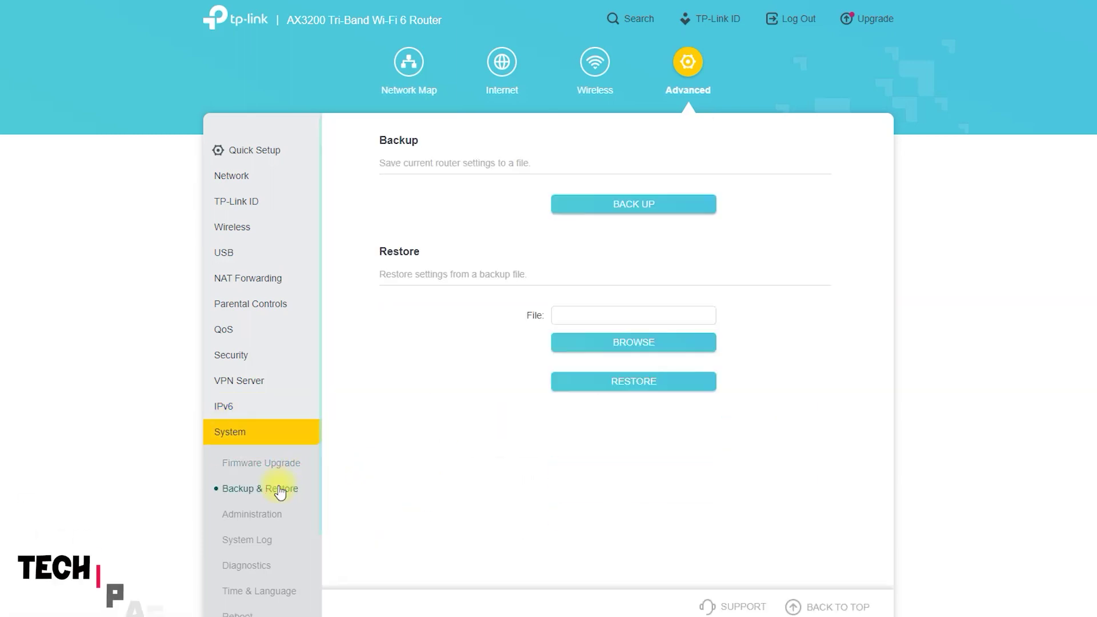
pyautogui.click(268, 513)
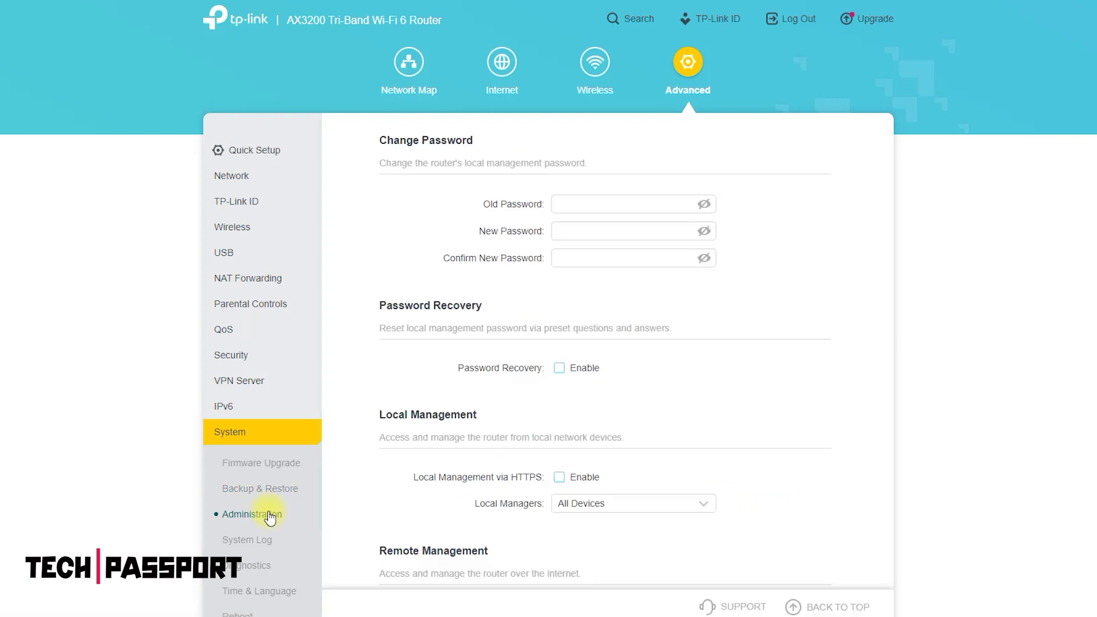
pyautogui.click(264, 540)
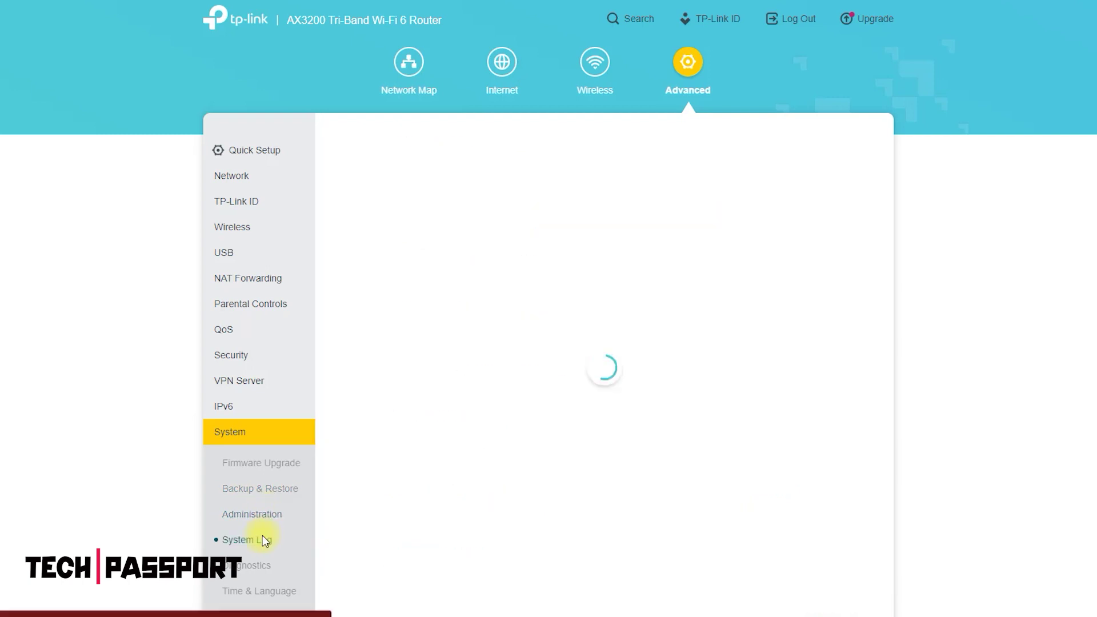
pyautogui.click(255, 568)
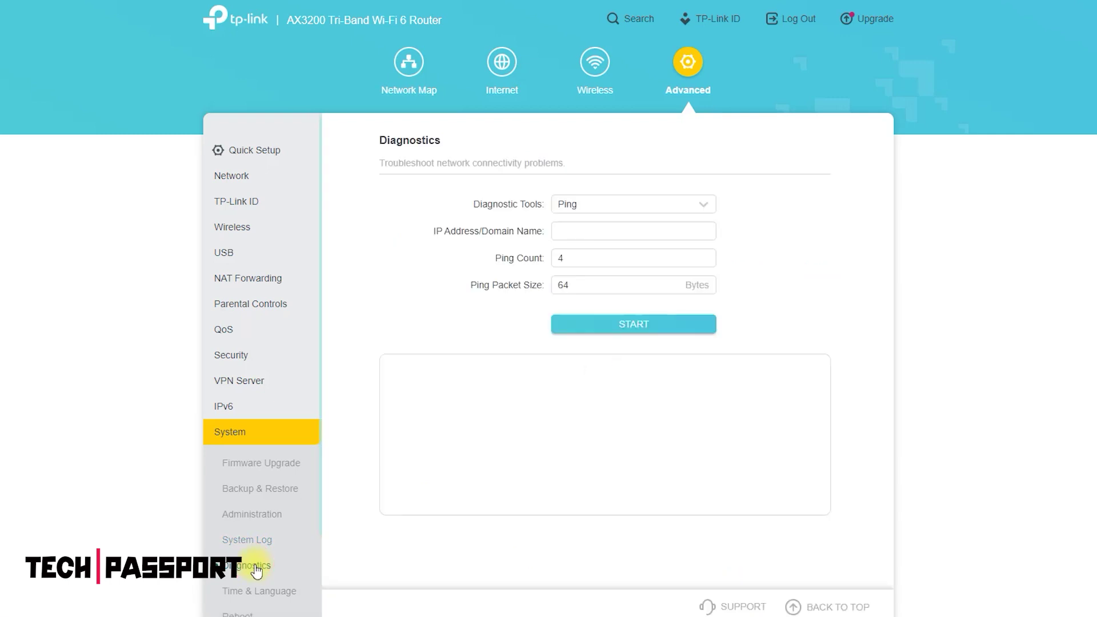
pyautogui.click(259, 589)
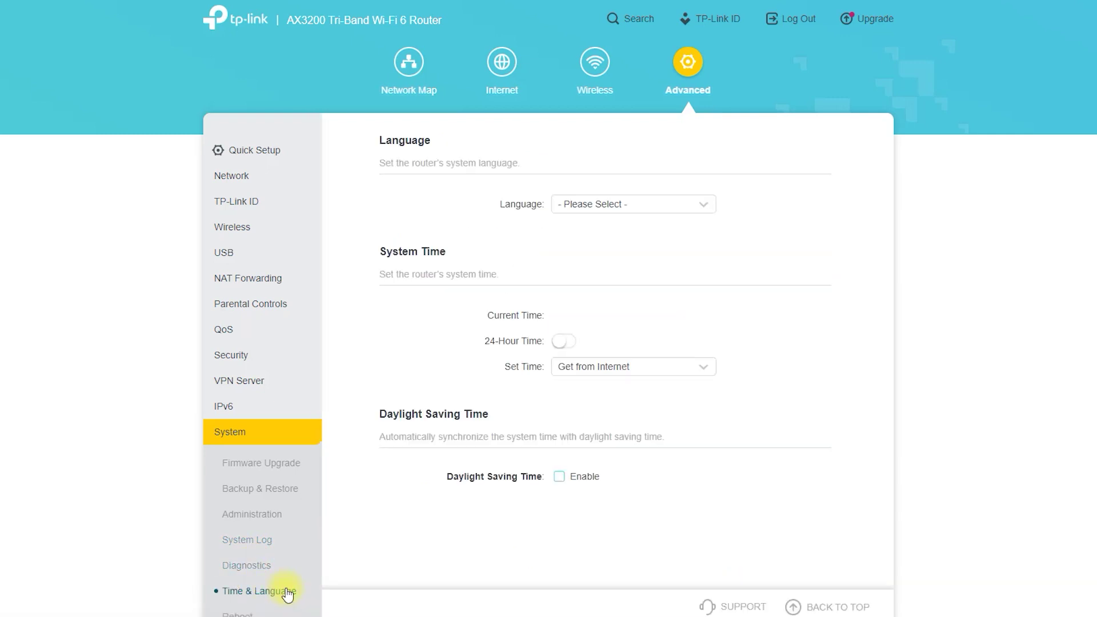
pyautogui.click(236, 613)
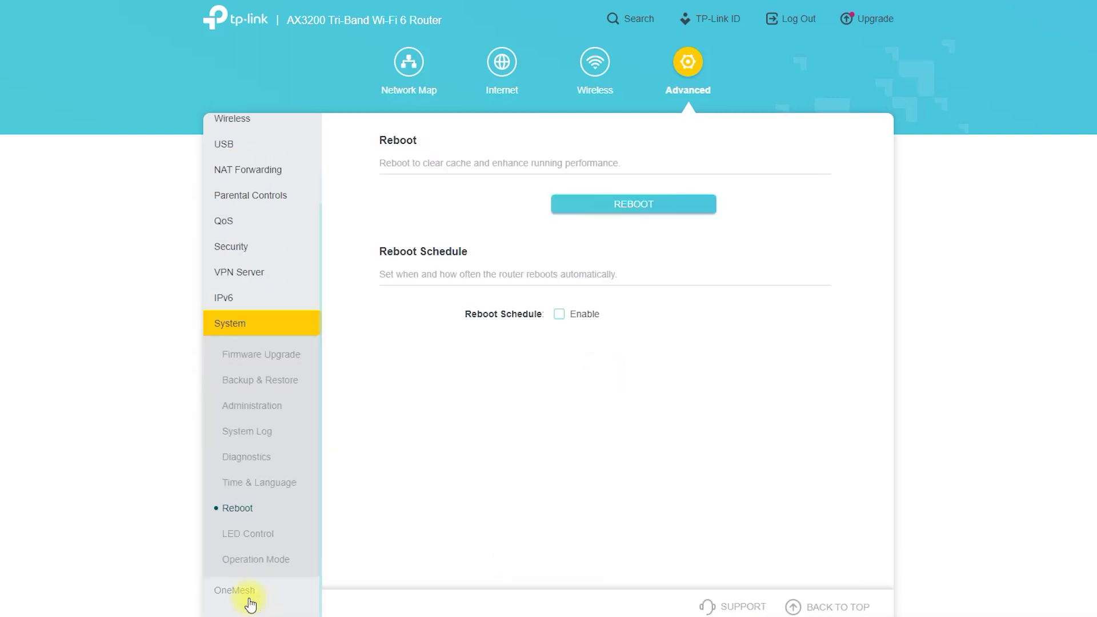
# On the OneMesh page, browse nearby devices and add tplink_smart_test_1, confirming with OK
pyautogui.click(250, 595)
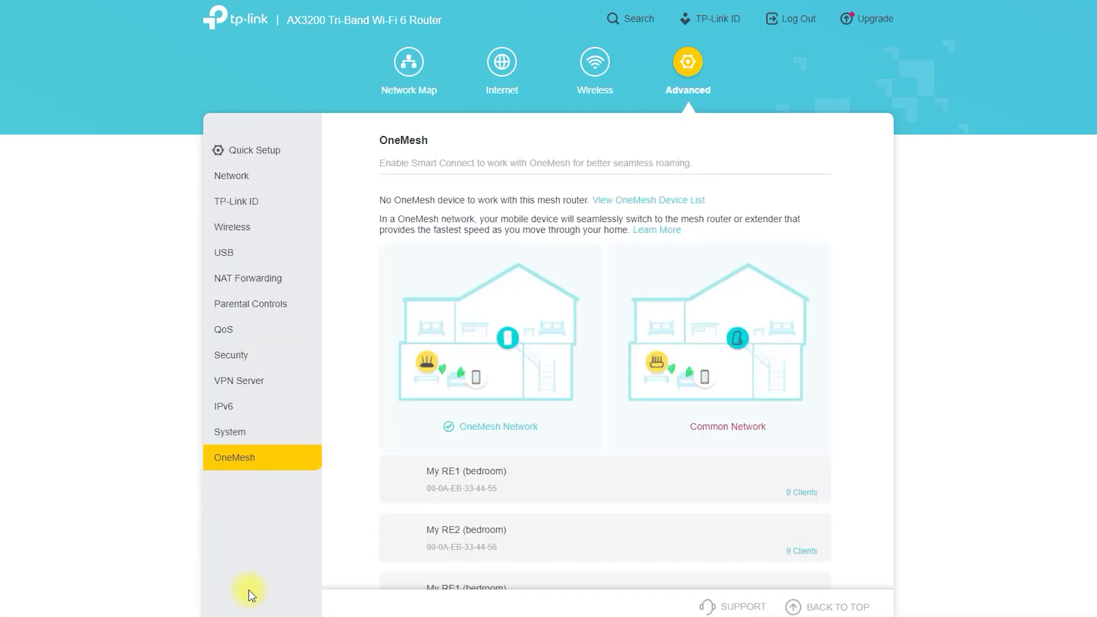
pyautogui.scroll(-1, 437, 446)
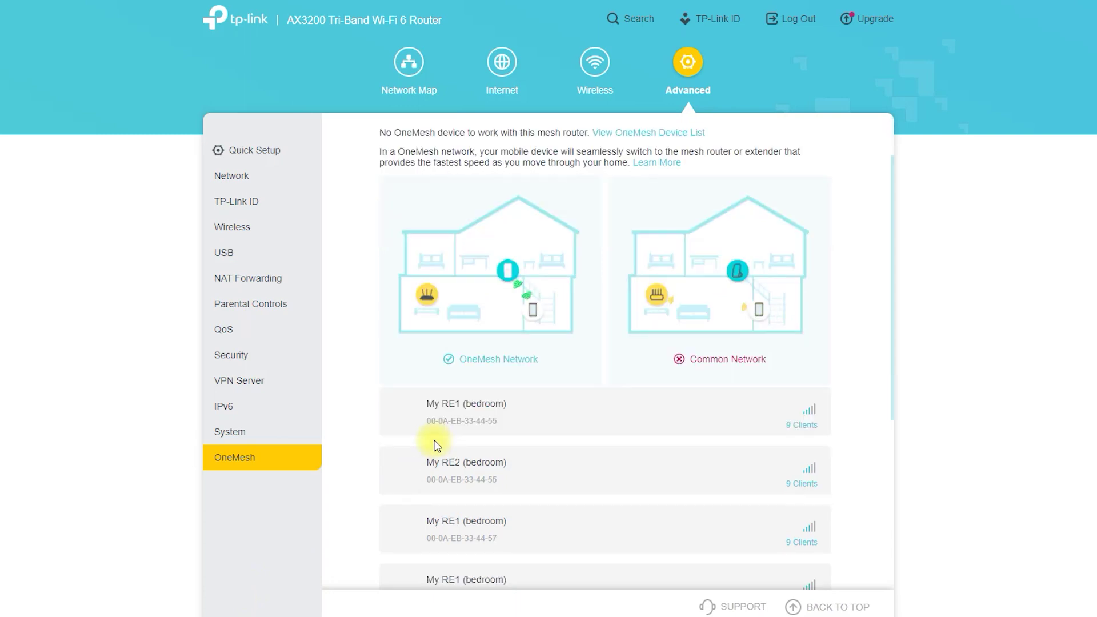
pyautogui.scroll(-3, 438, 446)
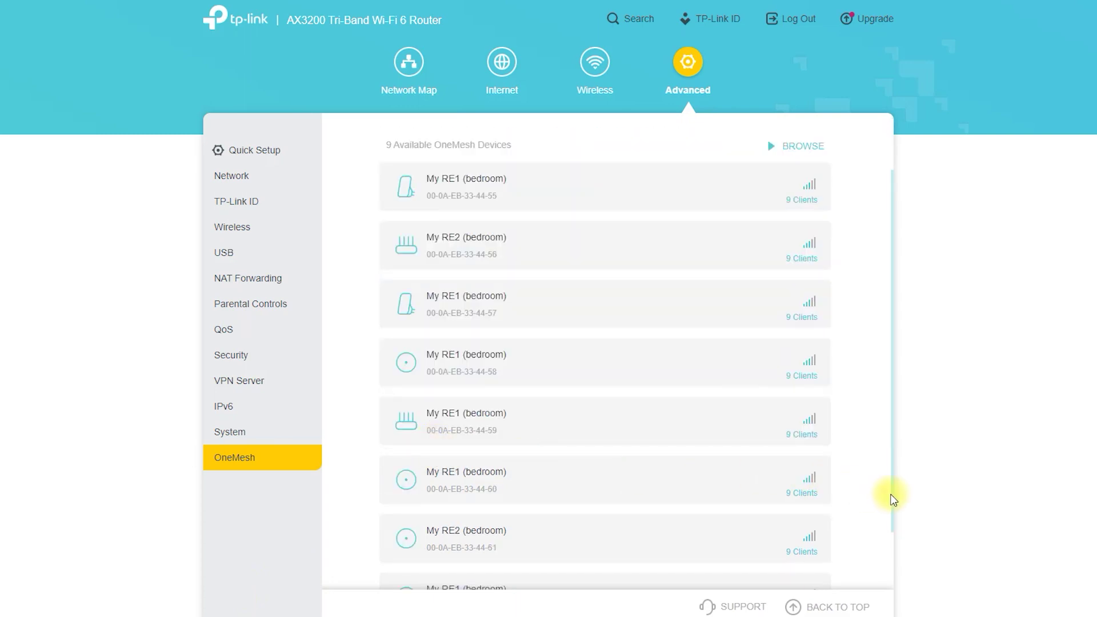
pyautogui.moveTo(894, 505); pyautogui.dragTo(894, 401)
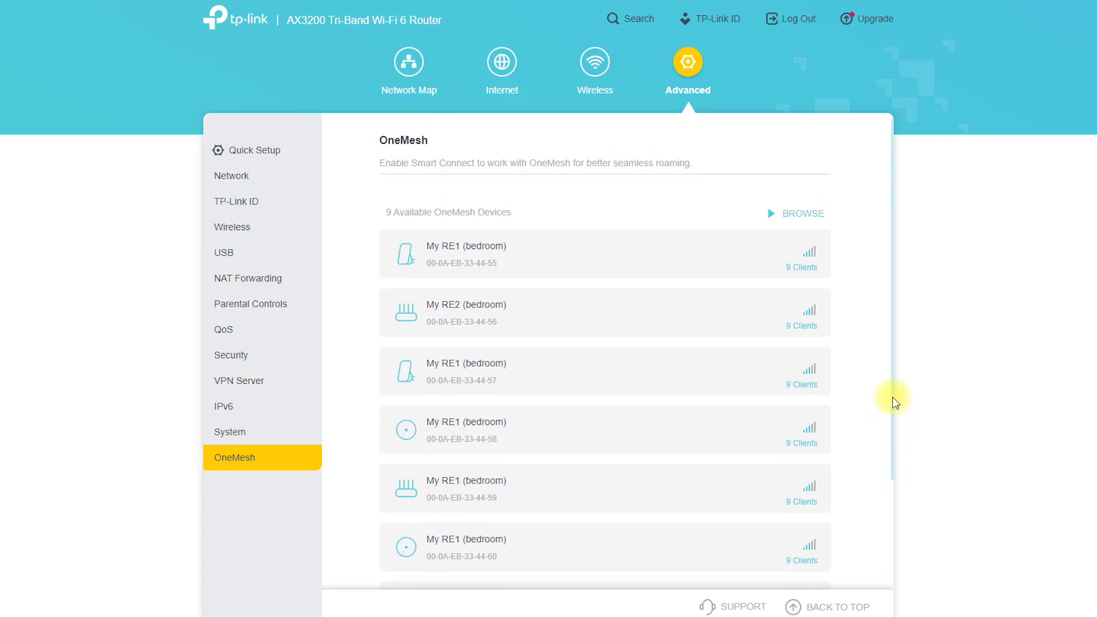
pyautogui.click(787, 215)
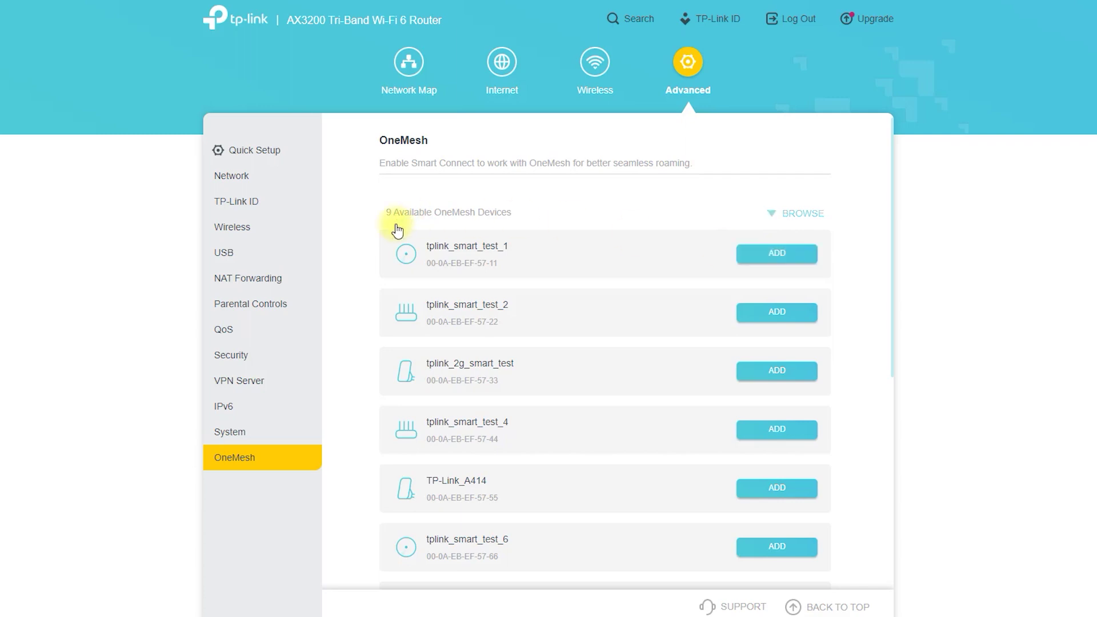
pyautogui.click(778, 255)
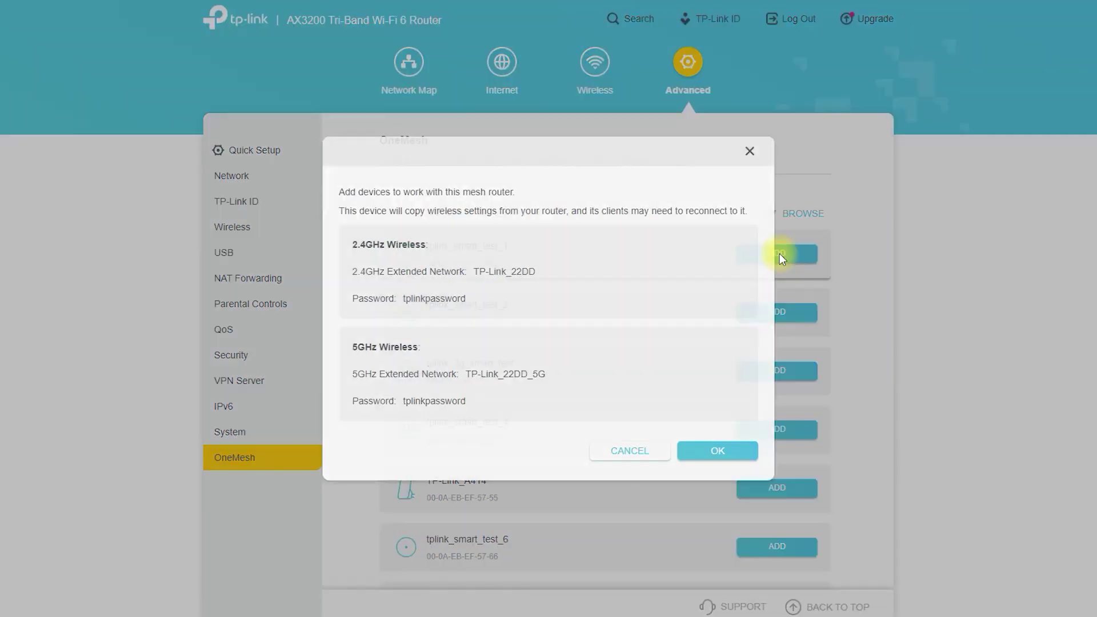
pyautogui.click(702, 455)
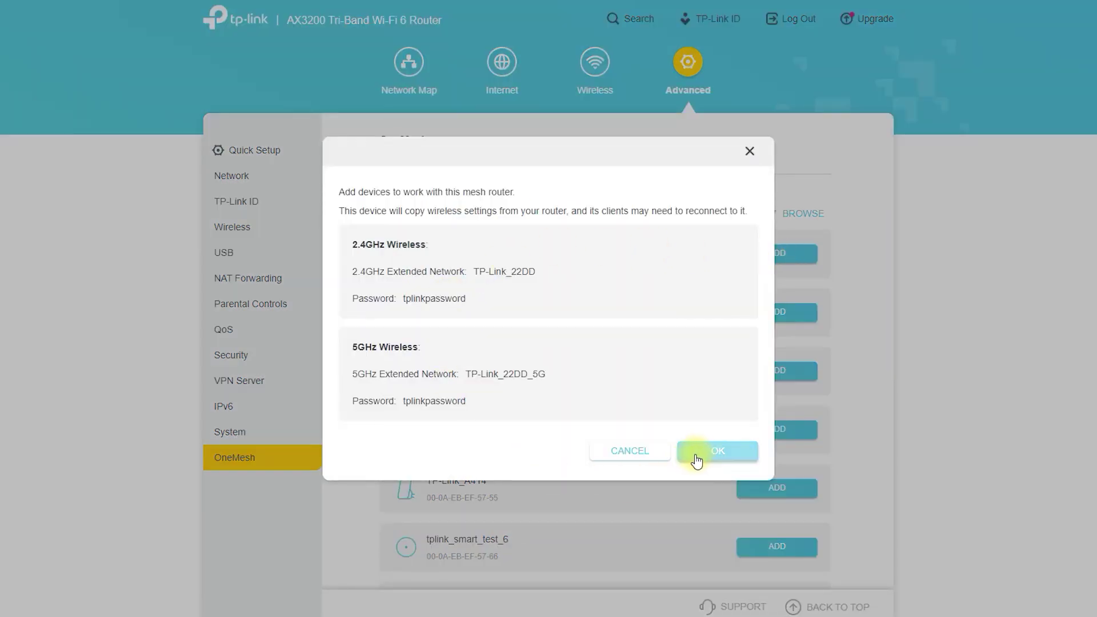